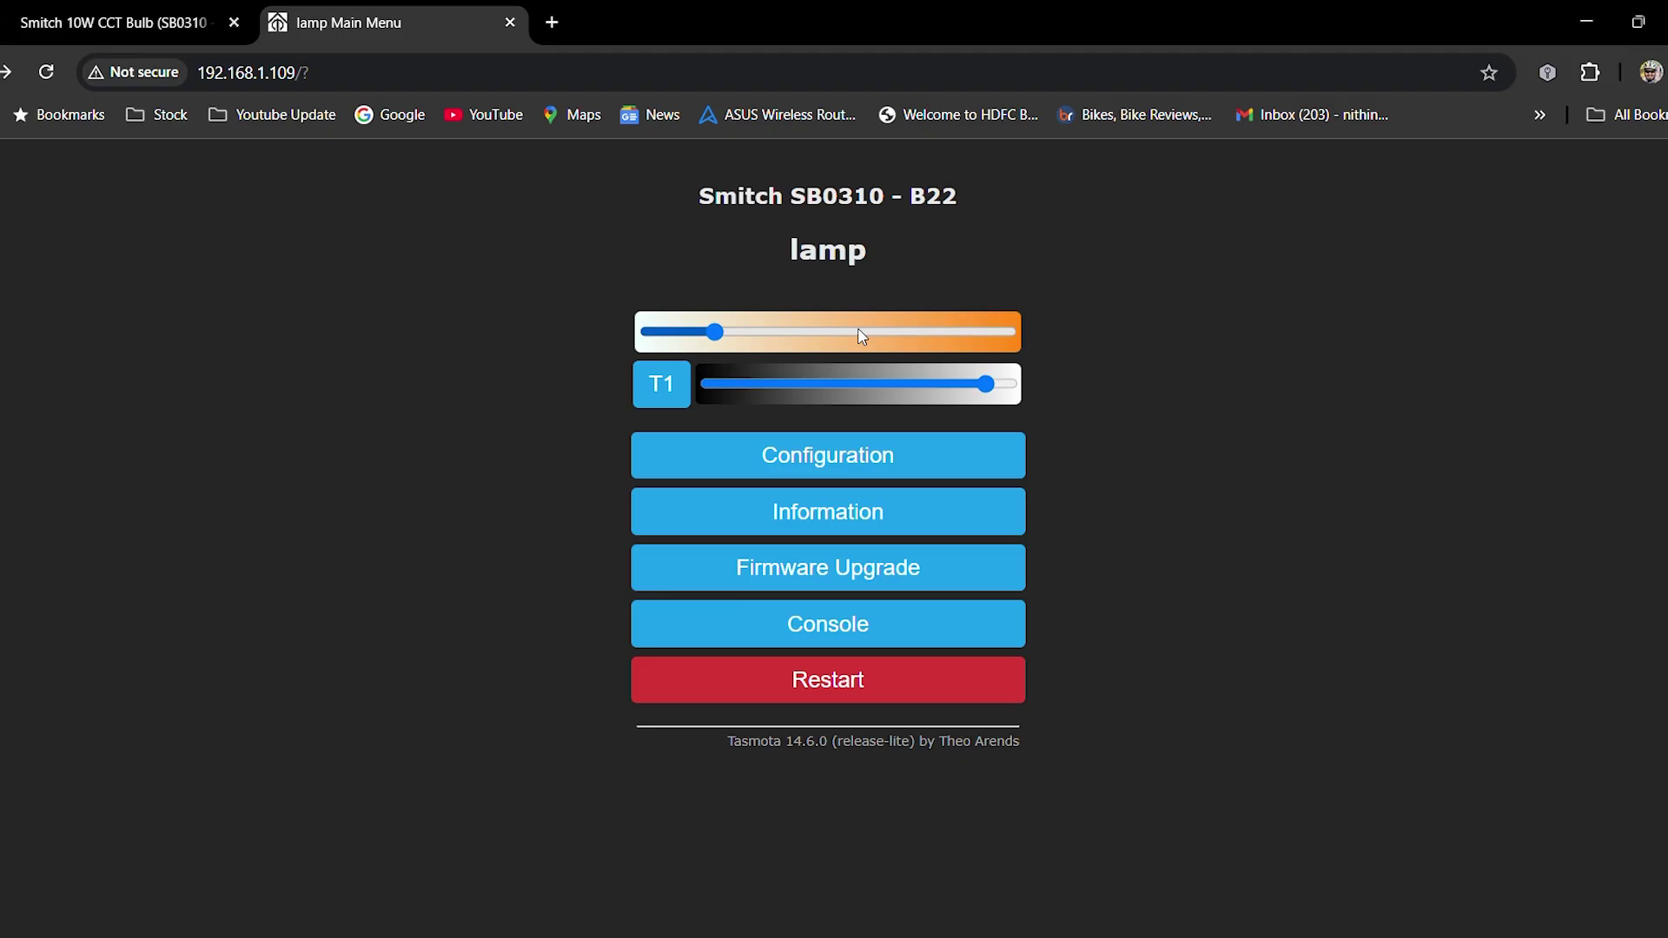
Lower the lamp's brightness slightly with the dimmer slider on the Tasmota main menu
{"action": "left_click_drag", "start_coordinate": [867, 388], "coordinate": [900, 388]}
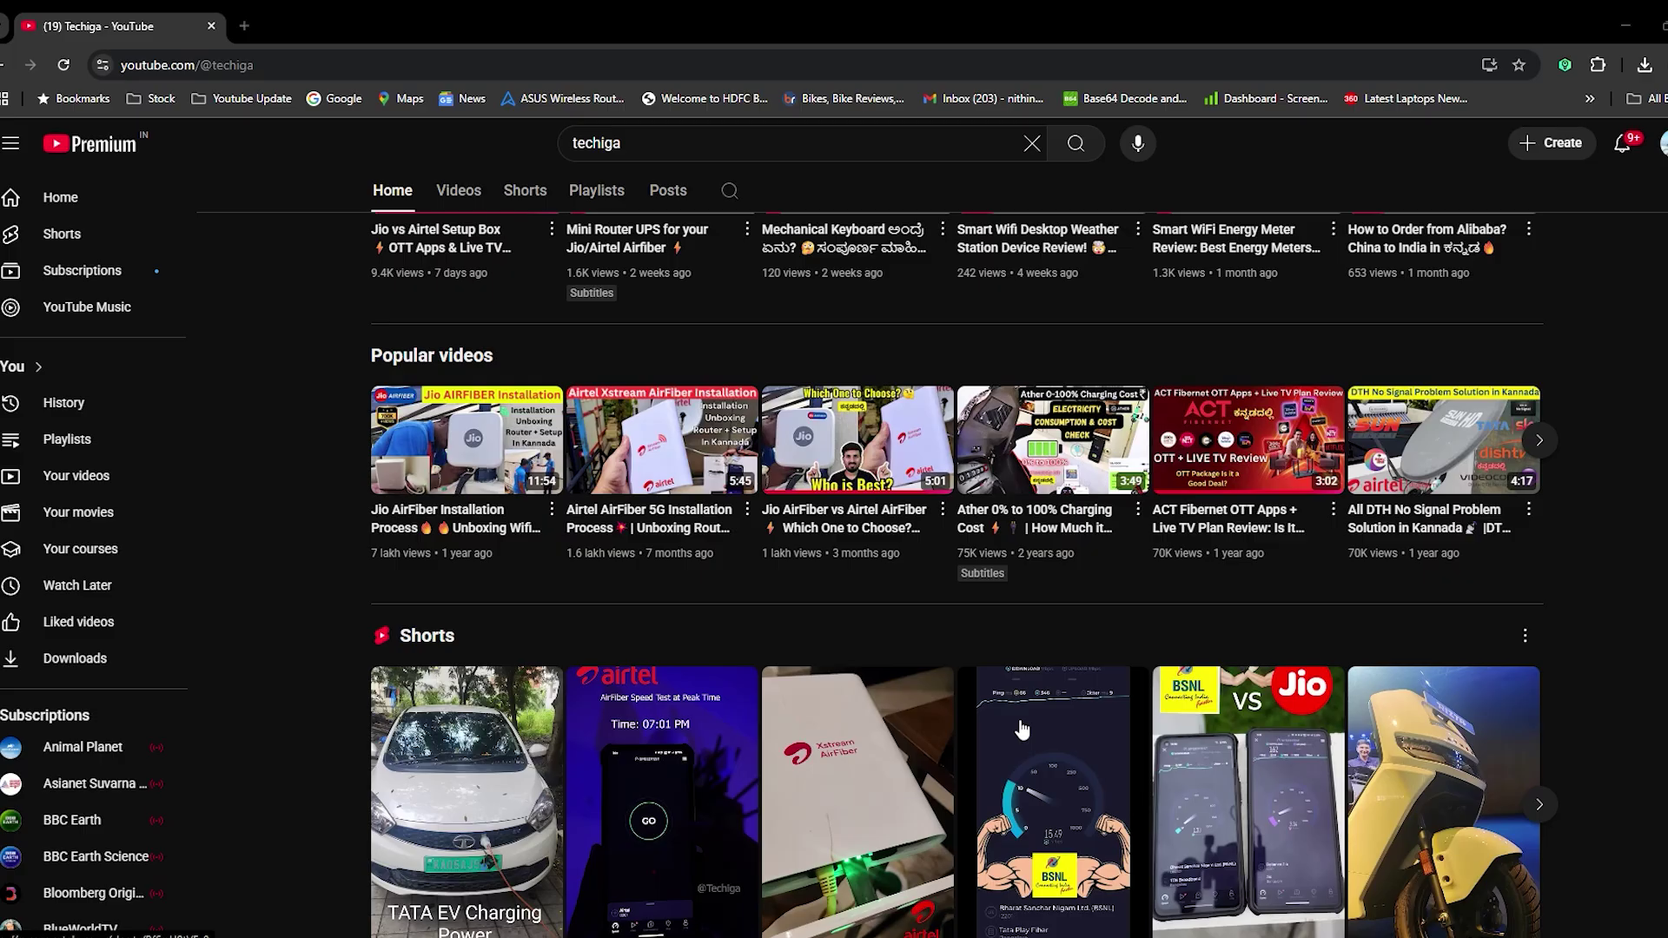
{"action": "scroll", "coordinate": [636, 569], "scroll_direction": "up", "scroll_amount": 6}
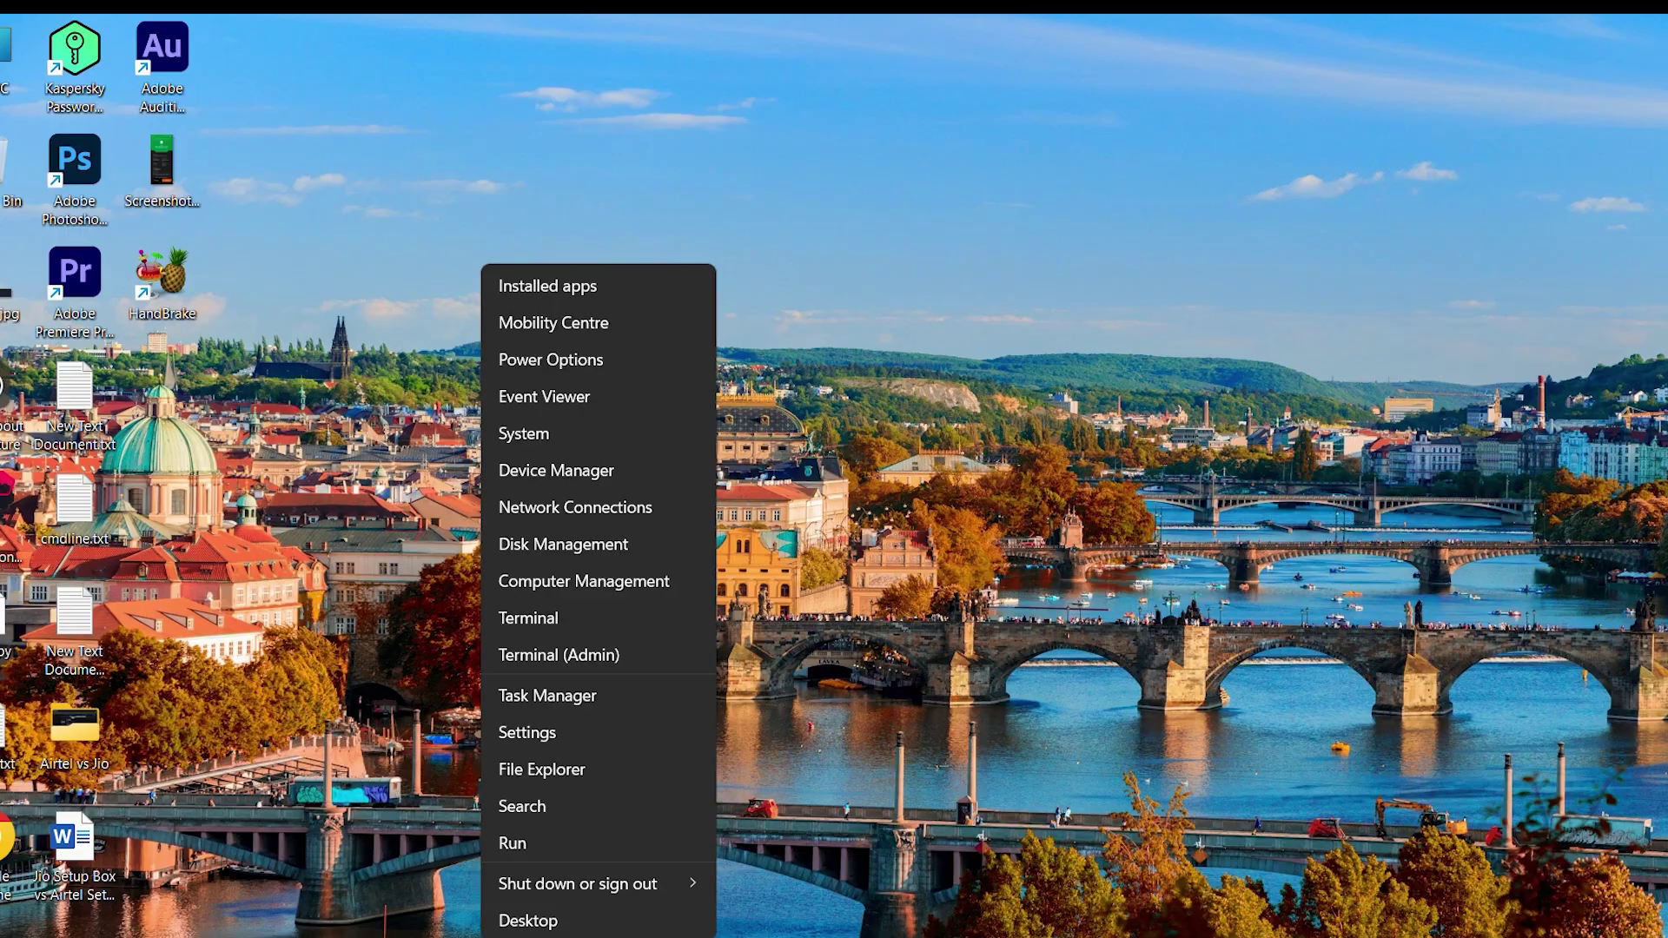
Open Device Manager and find the Silicon Labs CP210x adapter on COM8 under Ports
{"action": "left_click", "coordinate": [566, 474]}
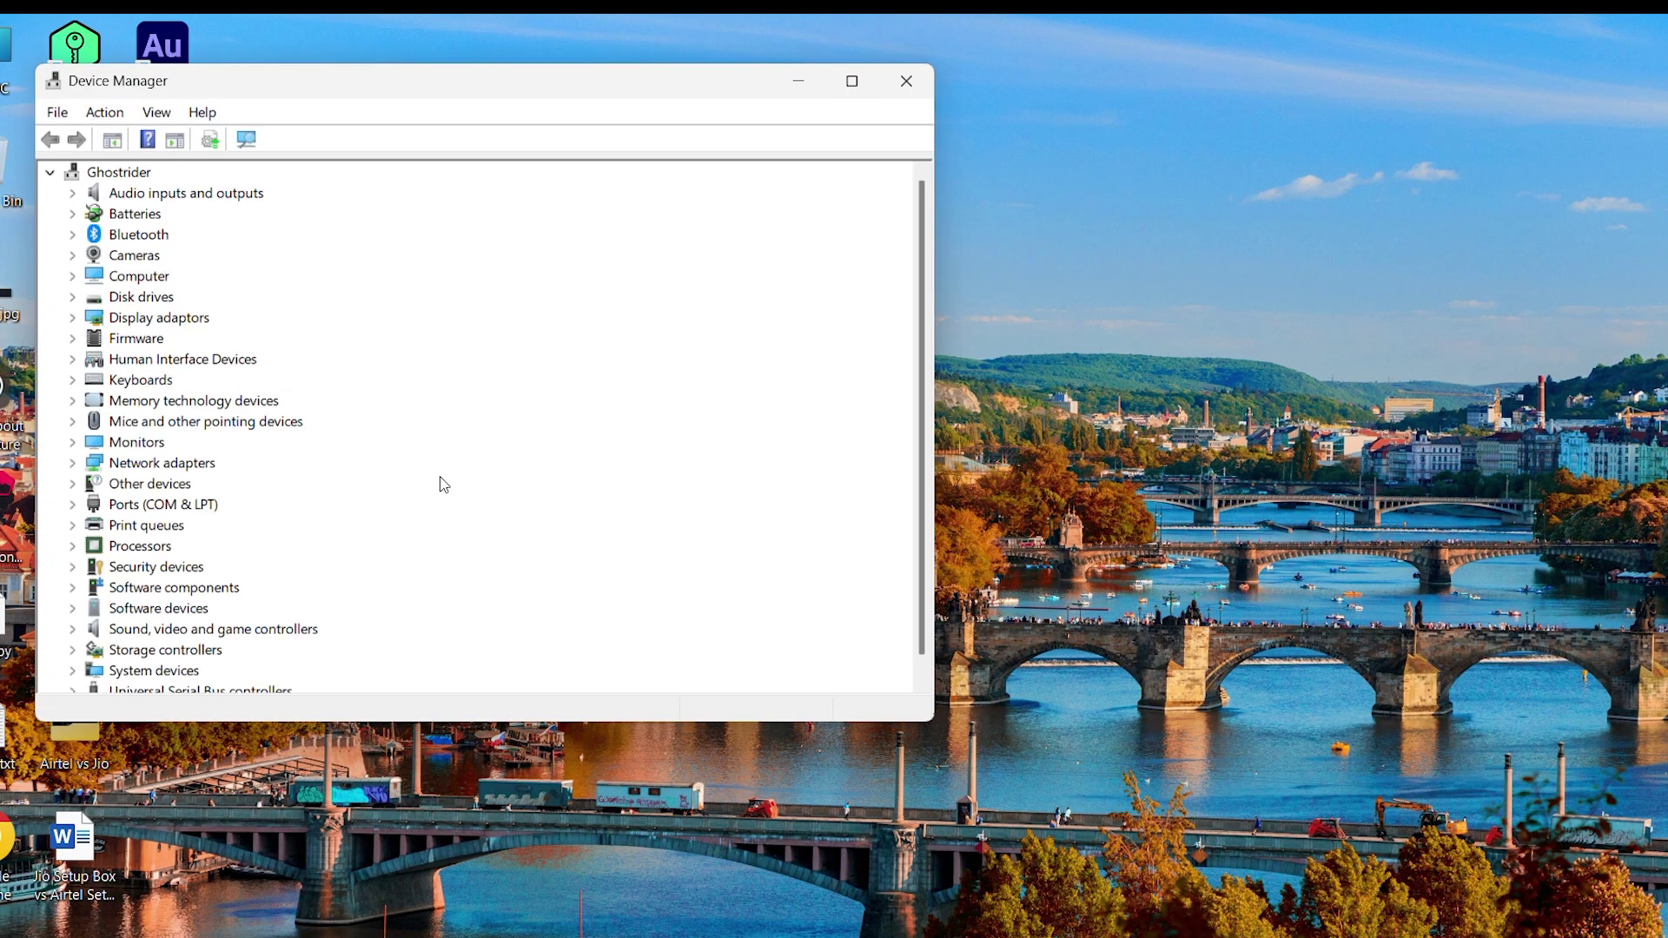
{"action": "scroll", "coordinate": [127, 483], "scroll_direction": "down", "scroll_amount": 1}
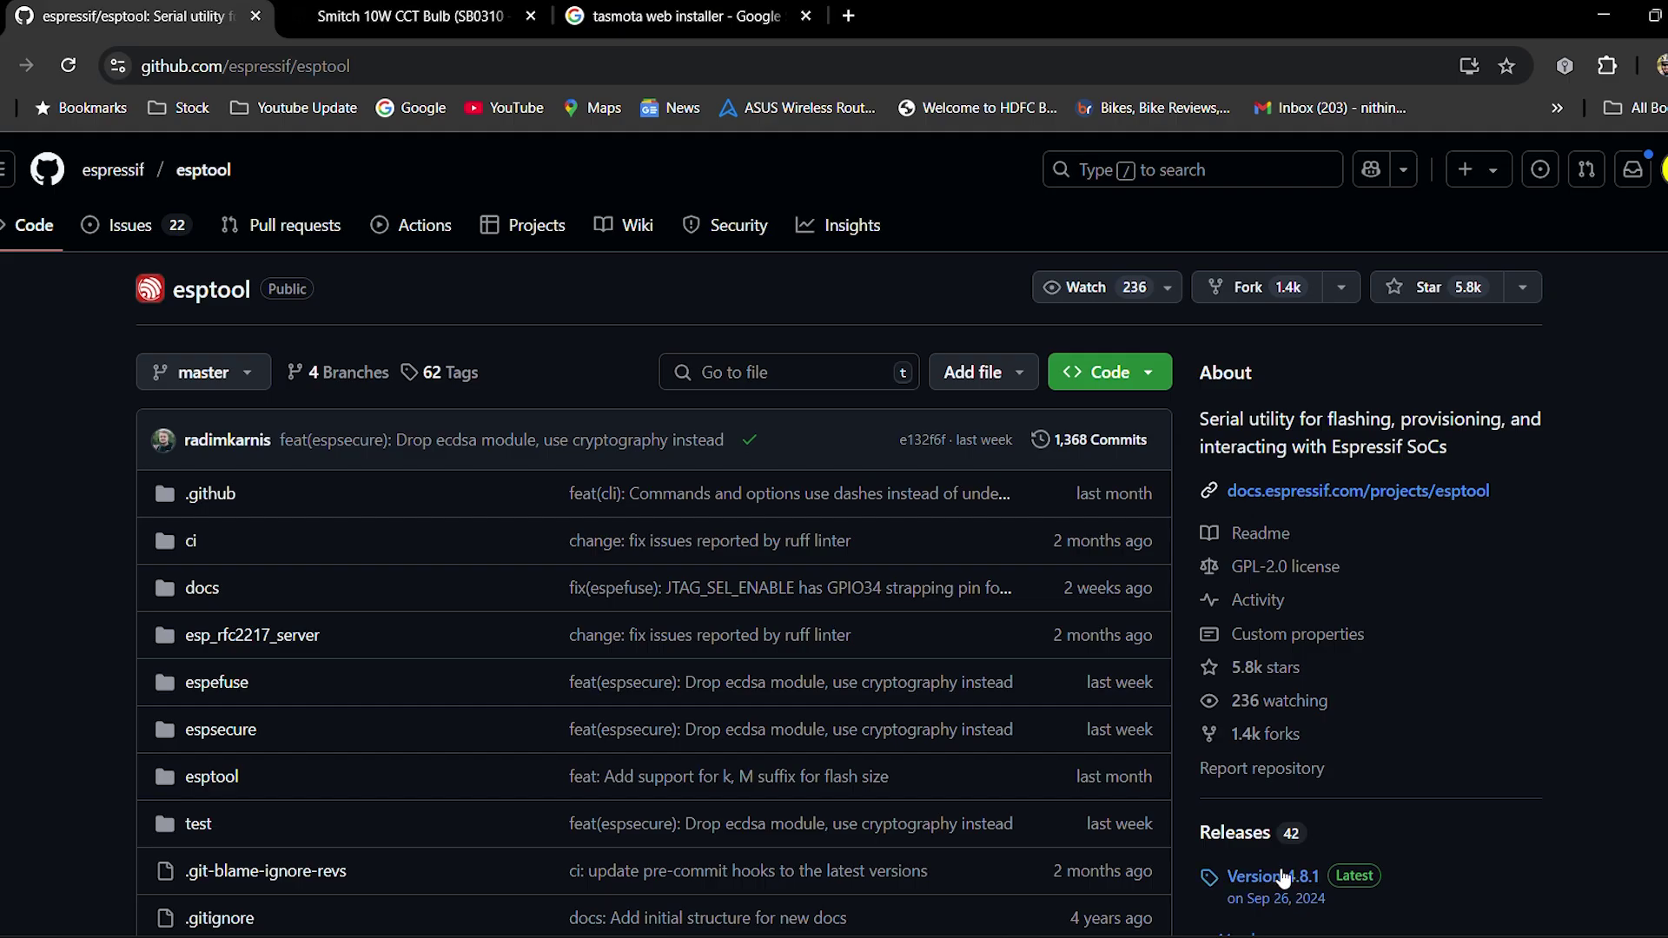
Open the esptool v4.8.1 release page and bring its Assets list into view
{"action": "left_click", "coordinate": [1255, 880]}
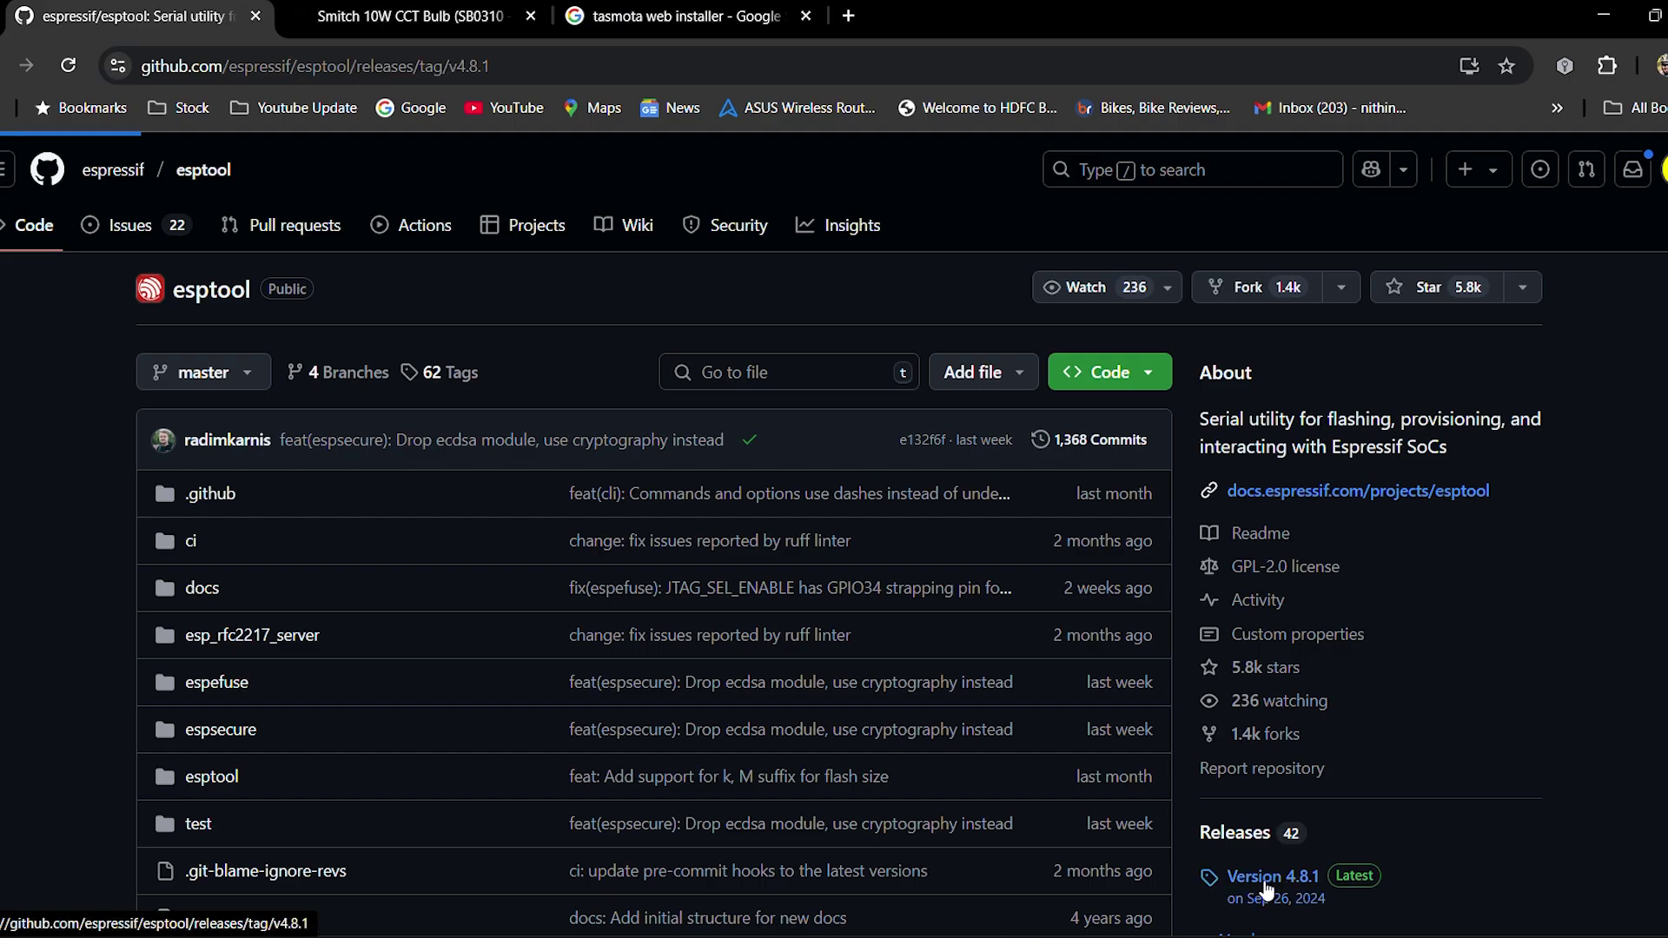
{"action": "scroll", "coordinate": [1290, 882], "scroll_direction": "down", "scroll_amount": 9}
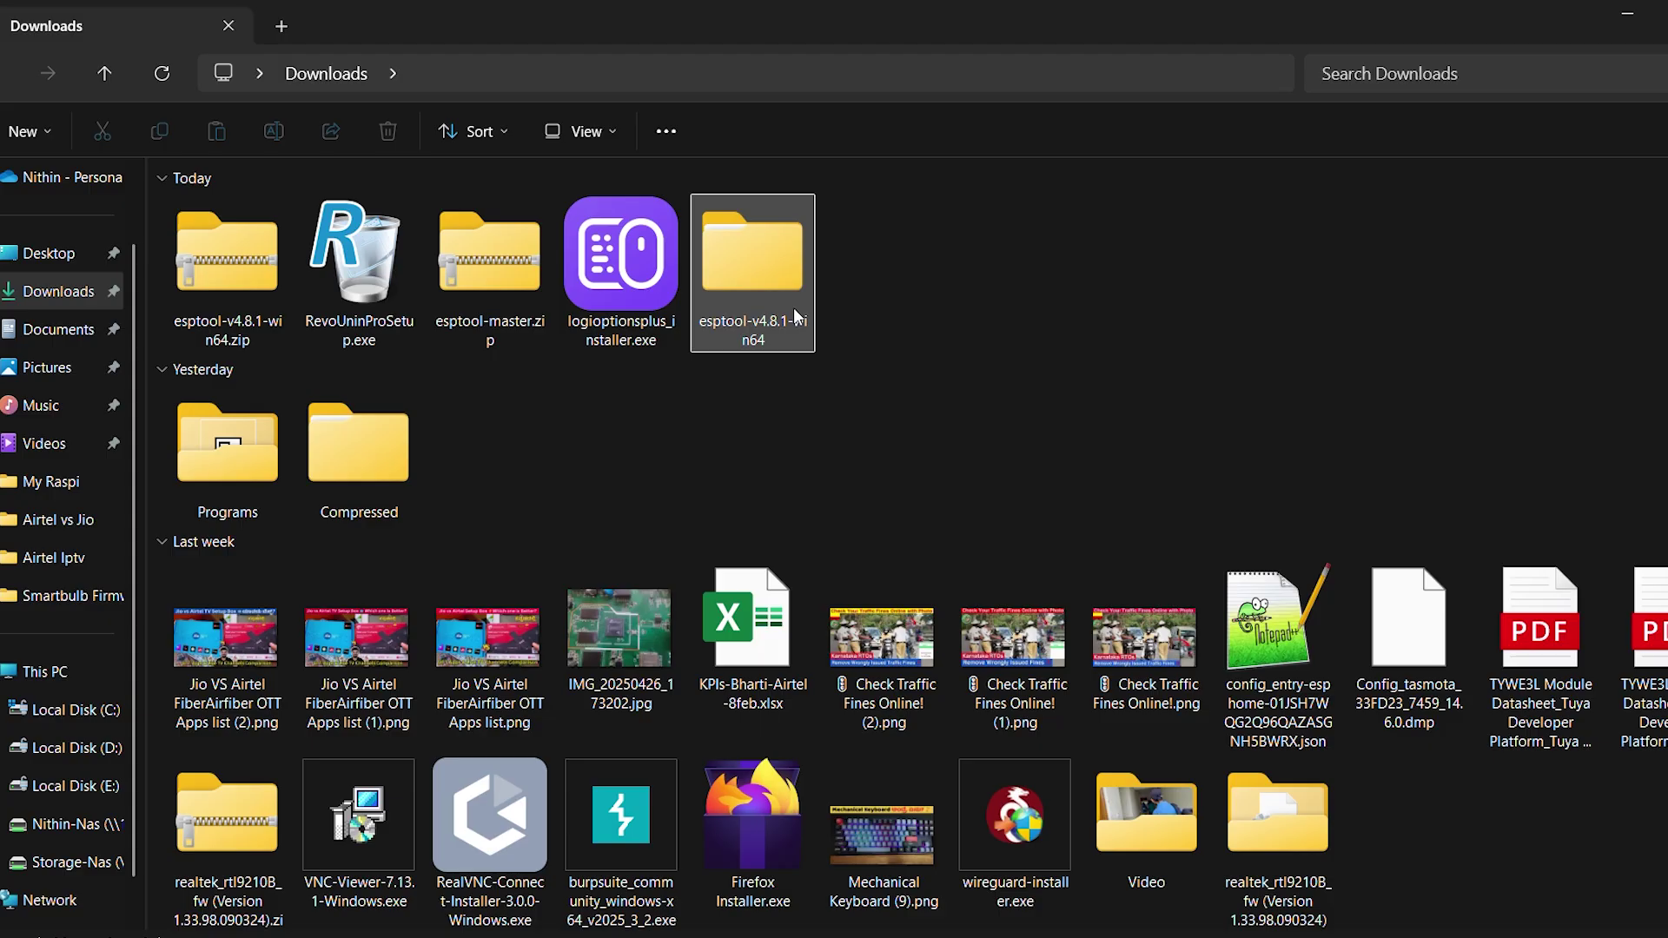
Go into esptool-v4.8.1-win64 > esptool-win64 and start cmd from the address bar
{"action": "double_click", "coordinate": [794, 308]}
{"action": "double_click", "coordinate": [300, 248]}
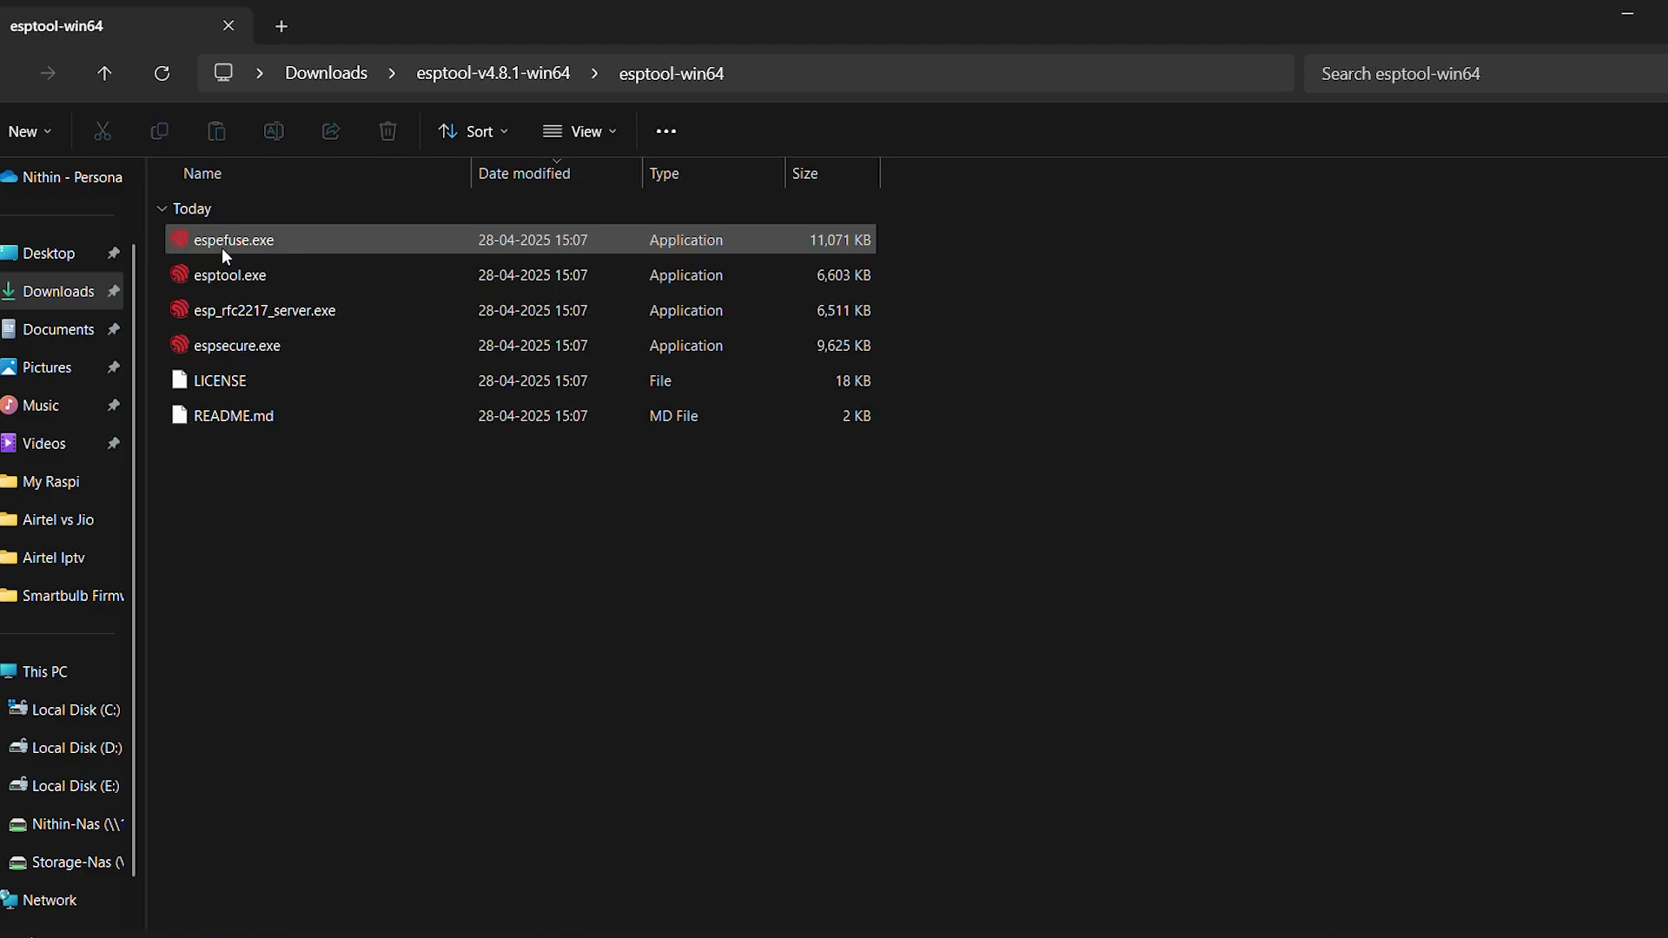
{"action": "left_click", "coordinate": [737, 86]}
{"action": "type", "text": "cmd"}
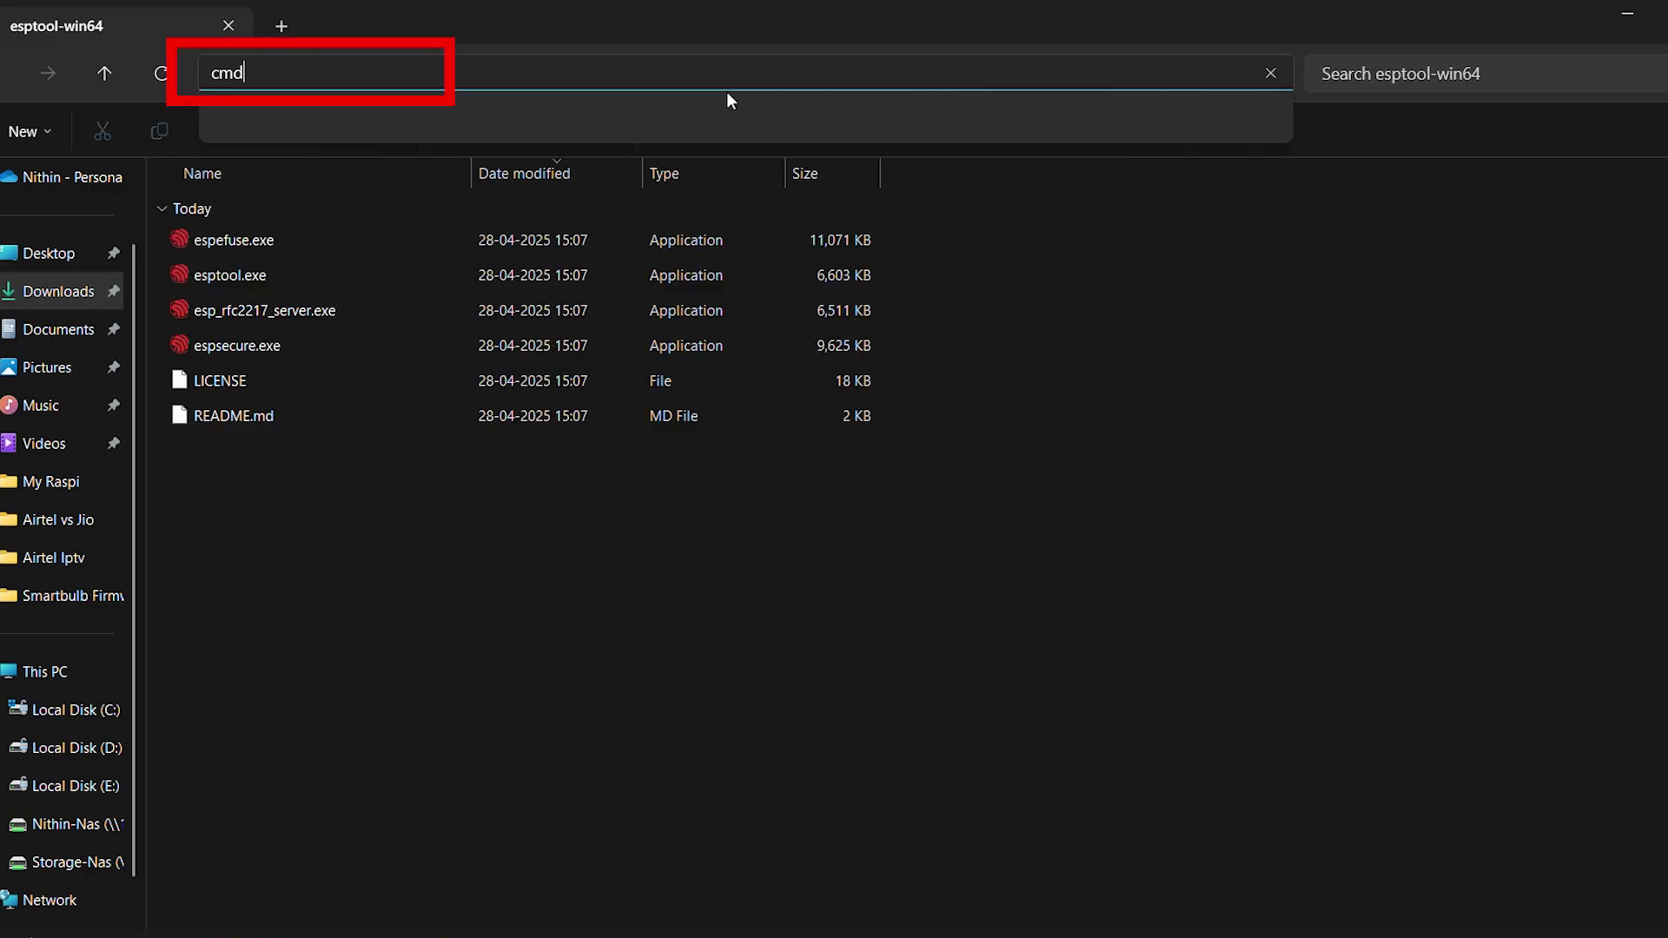
{"action": "key", "text": "Return"}
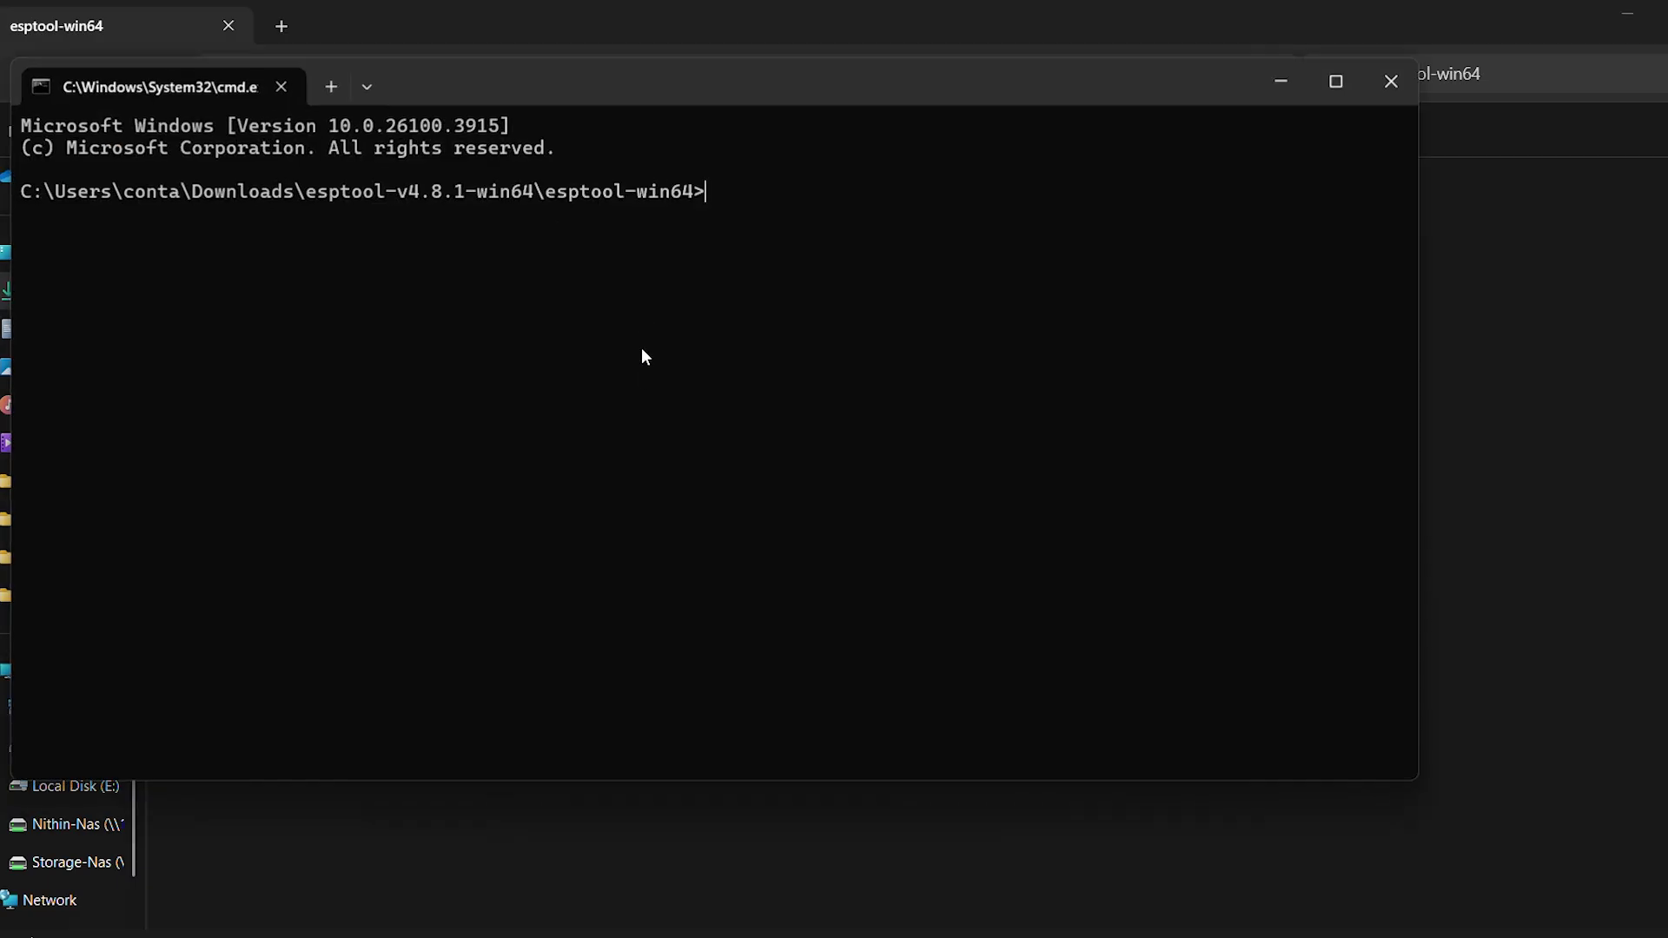
Run esptool.exe --port COM8 --baud 115200 flash_id and note the detected 2MB flash size
{"action": "left_click_drag", "start_coordinate": [600, 80], "coordinate": [713, 436]}
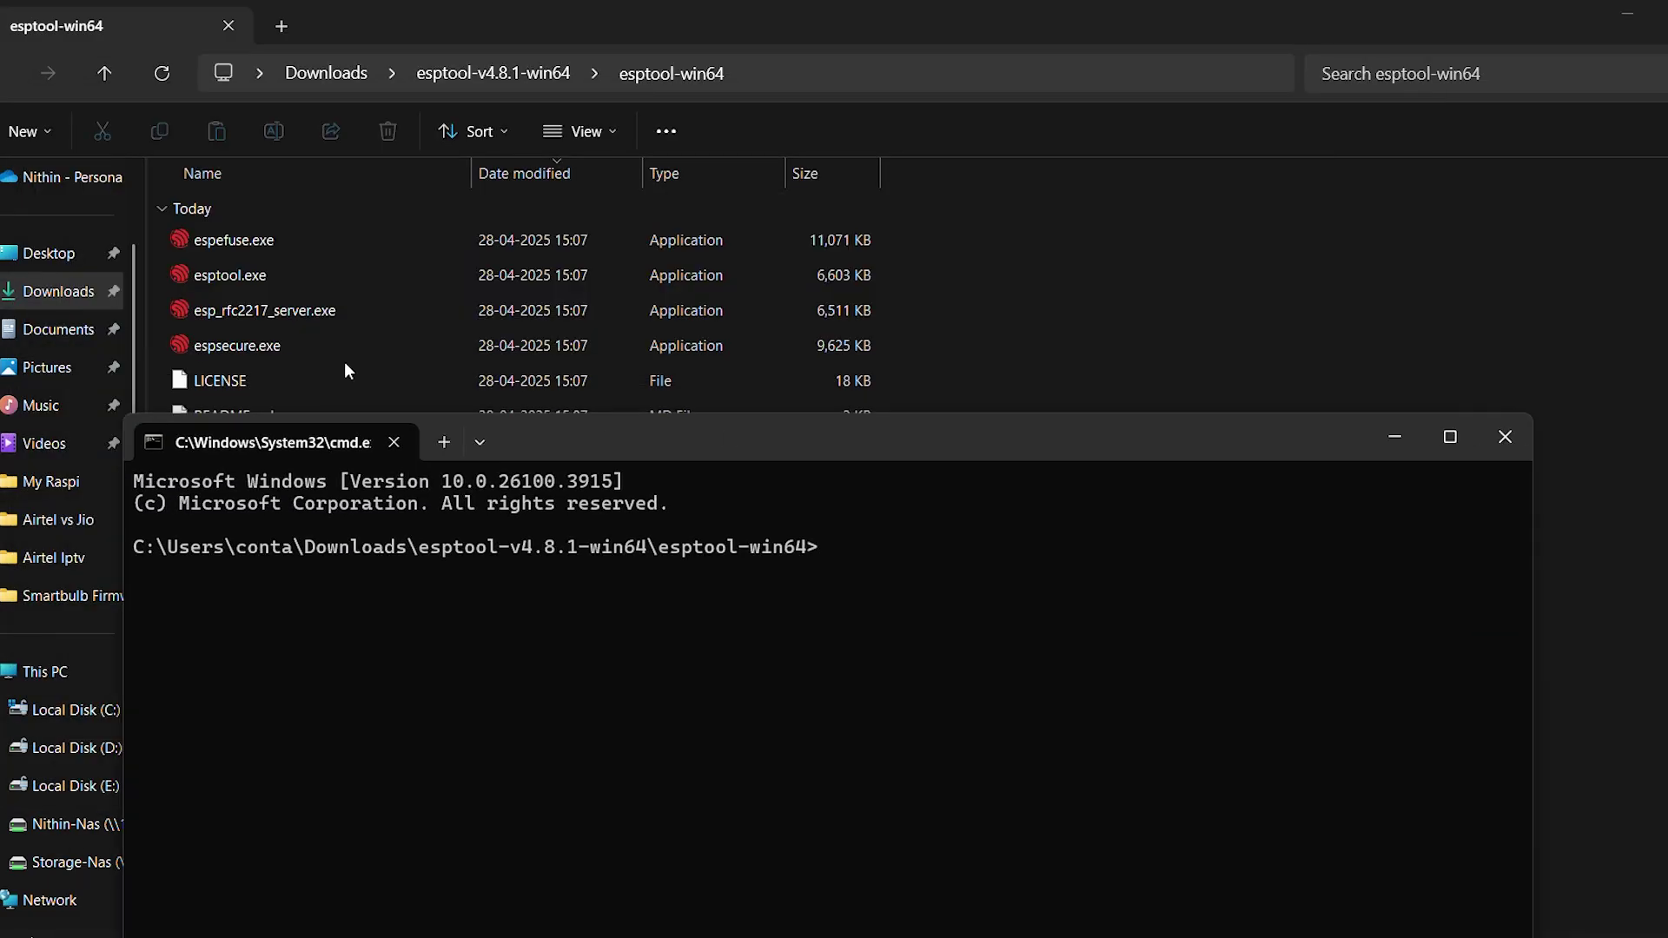
{"action": "type", "text": "es"}
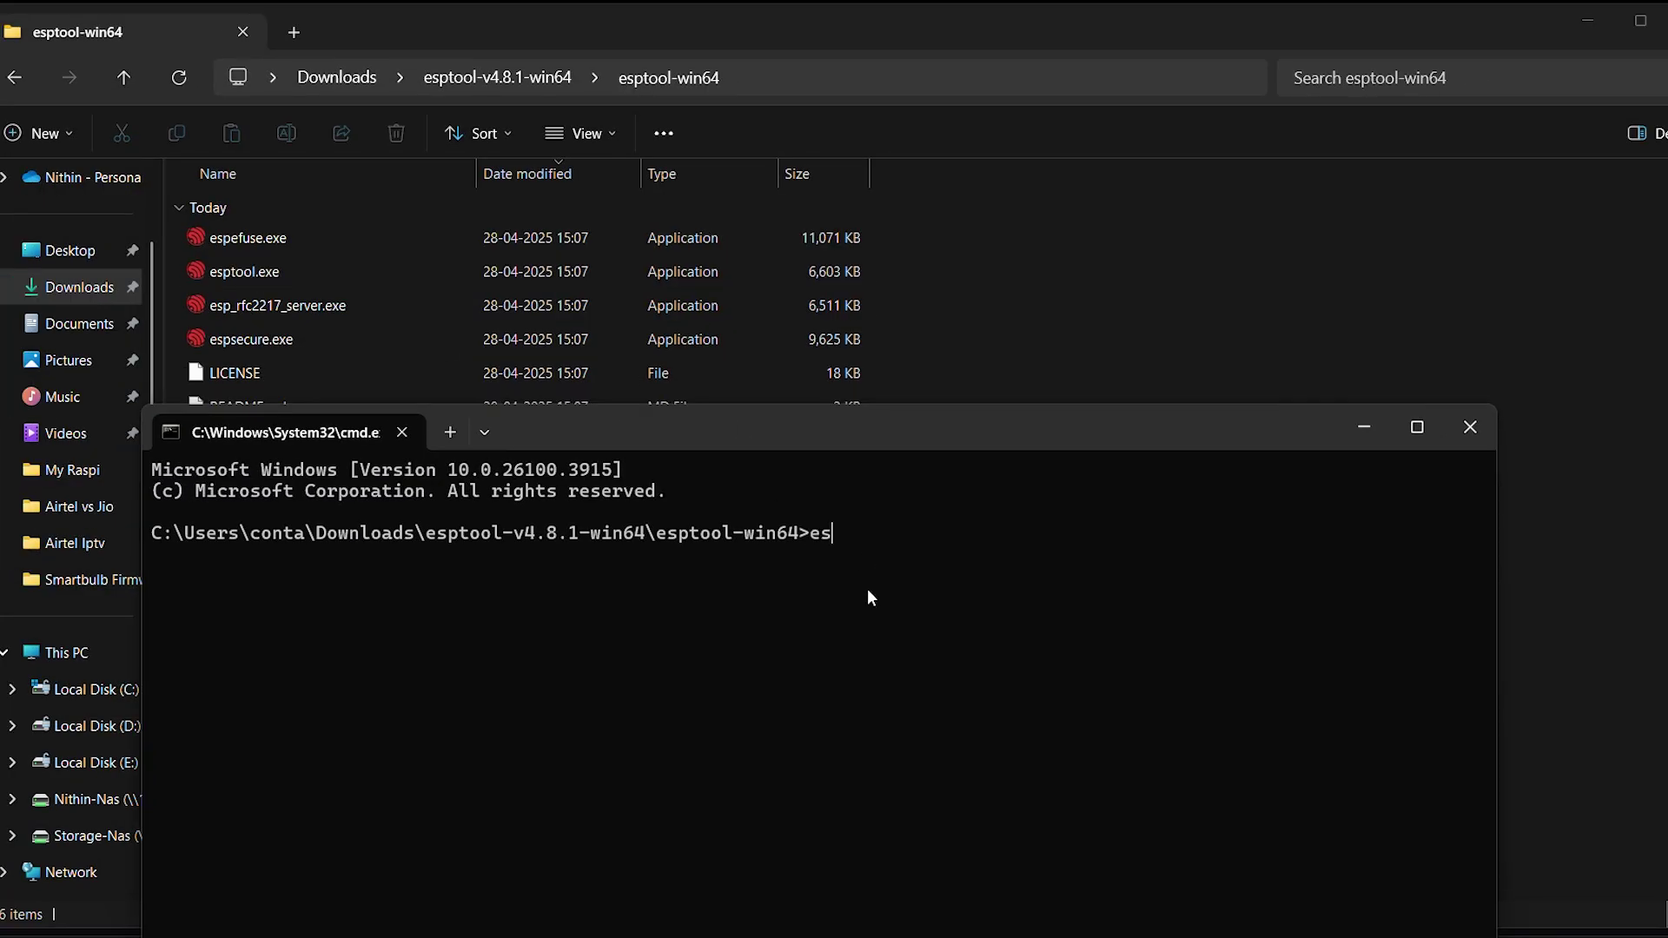
{"action": "type", "text": "ptool.exe --por"}
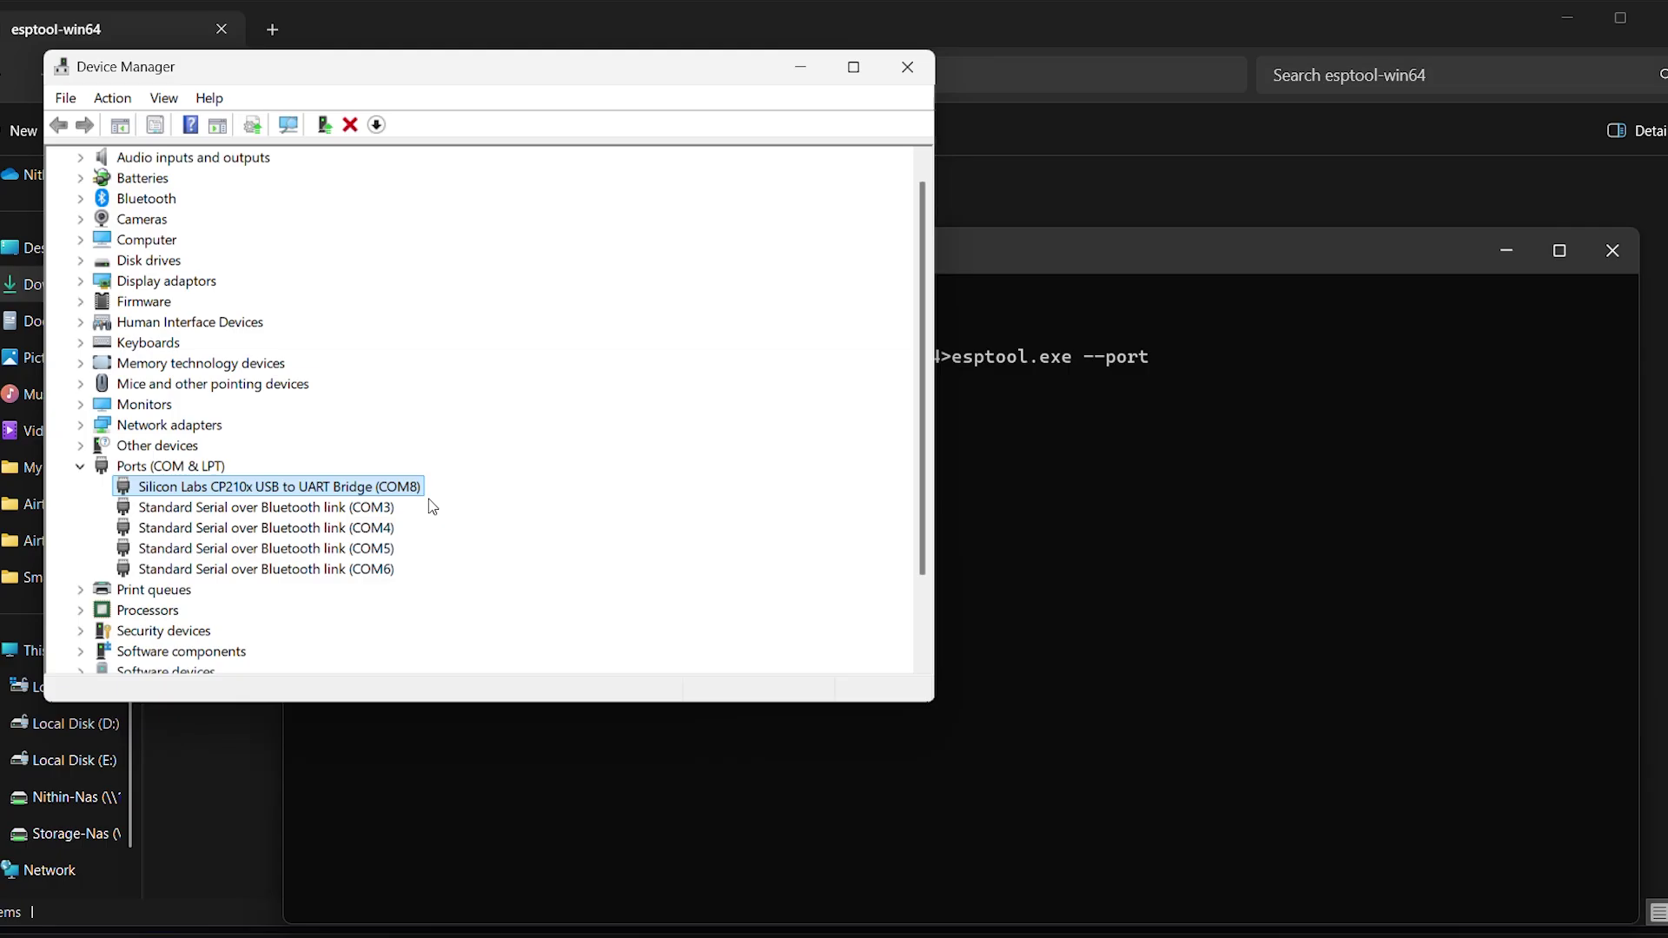
{"action": "type", "text": "t"}
{"action": "left_click", "coordinate": [1257, 463]}
{"action": "type", "text": "CO"}
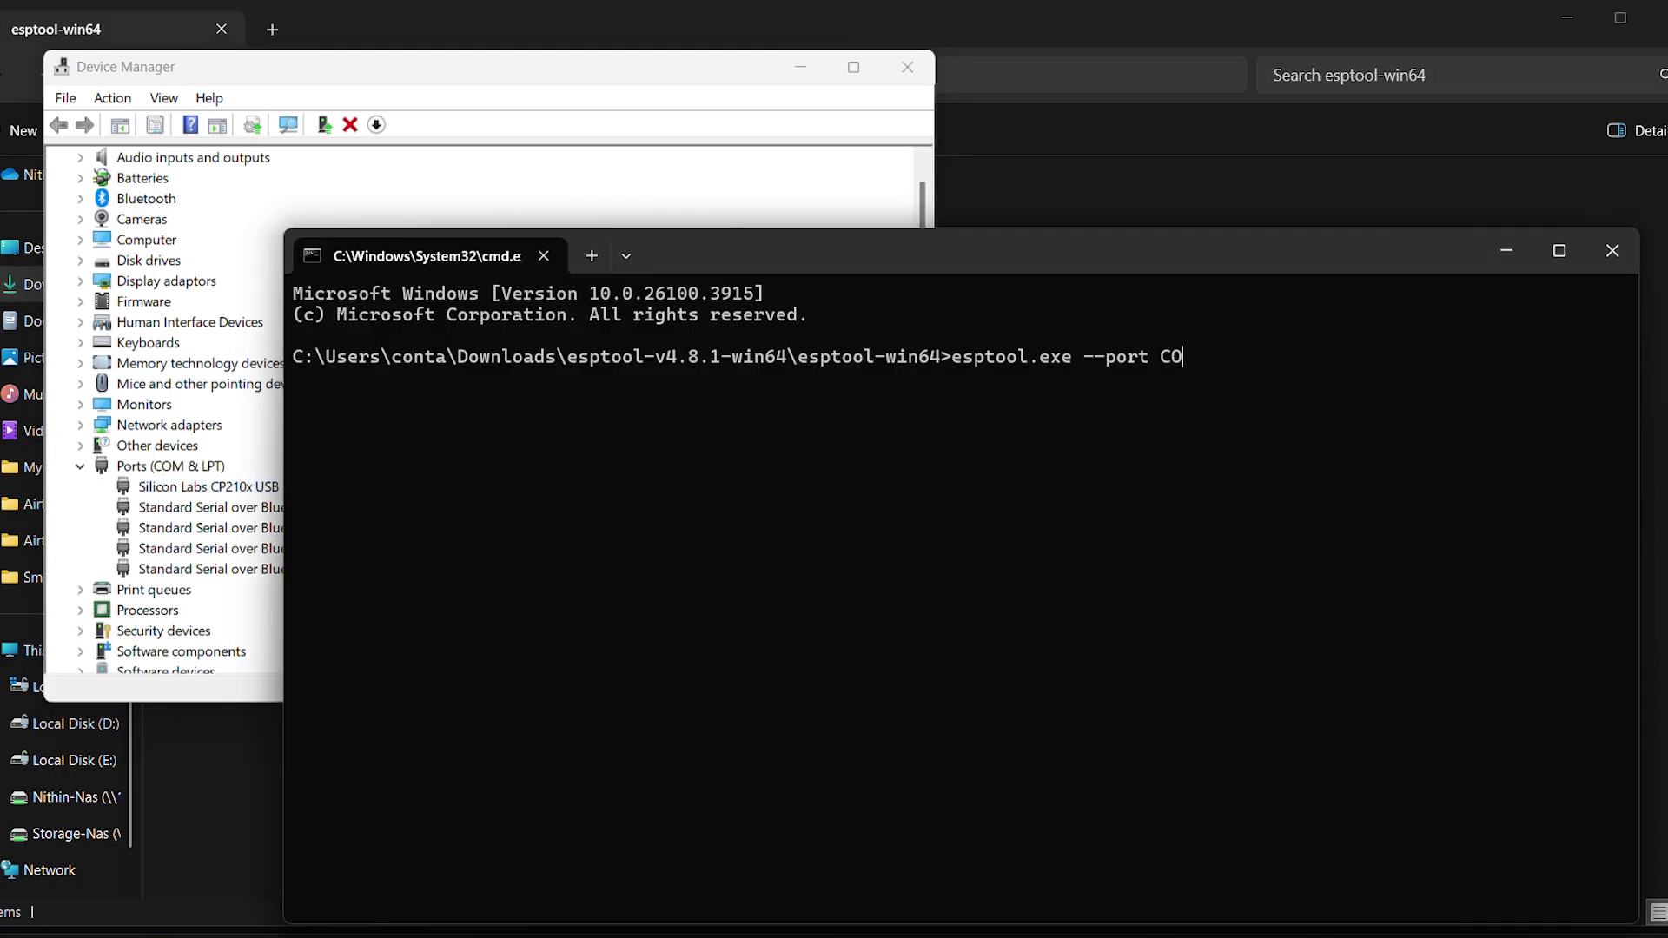
{"action": "type", "text": "M8 --baud 115200"}
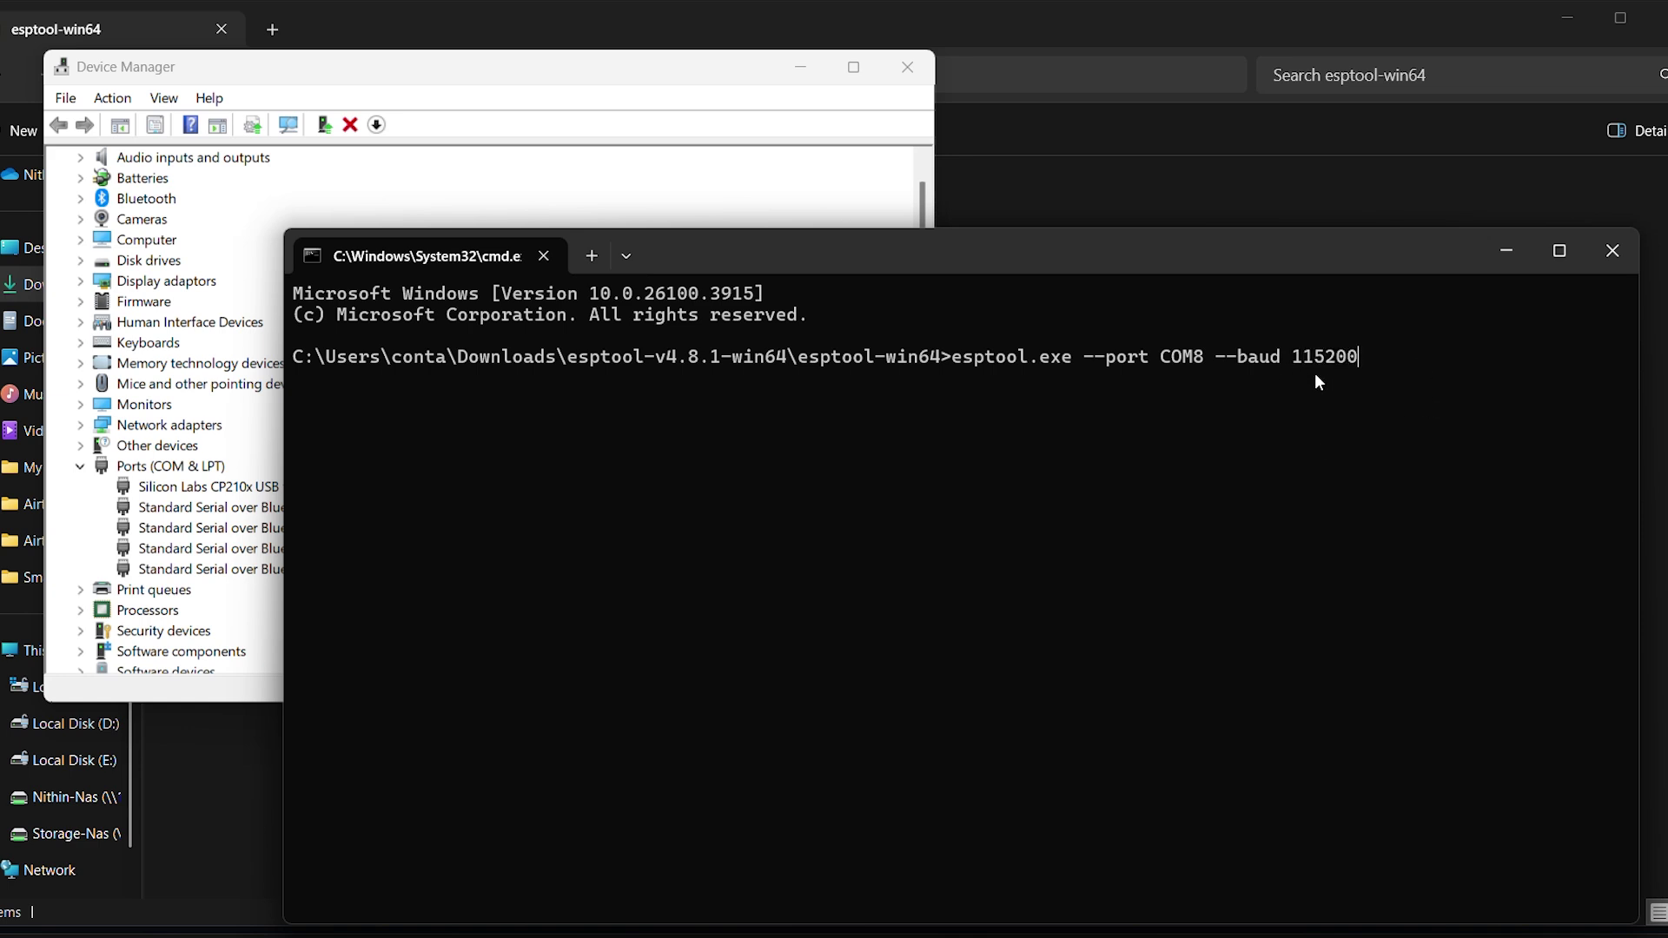
{"action": "type", "text": " flash_id"}
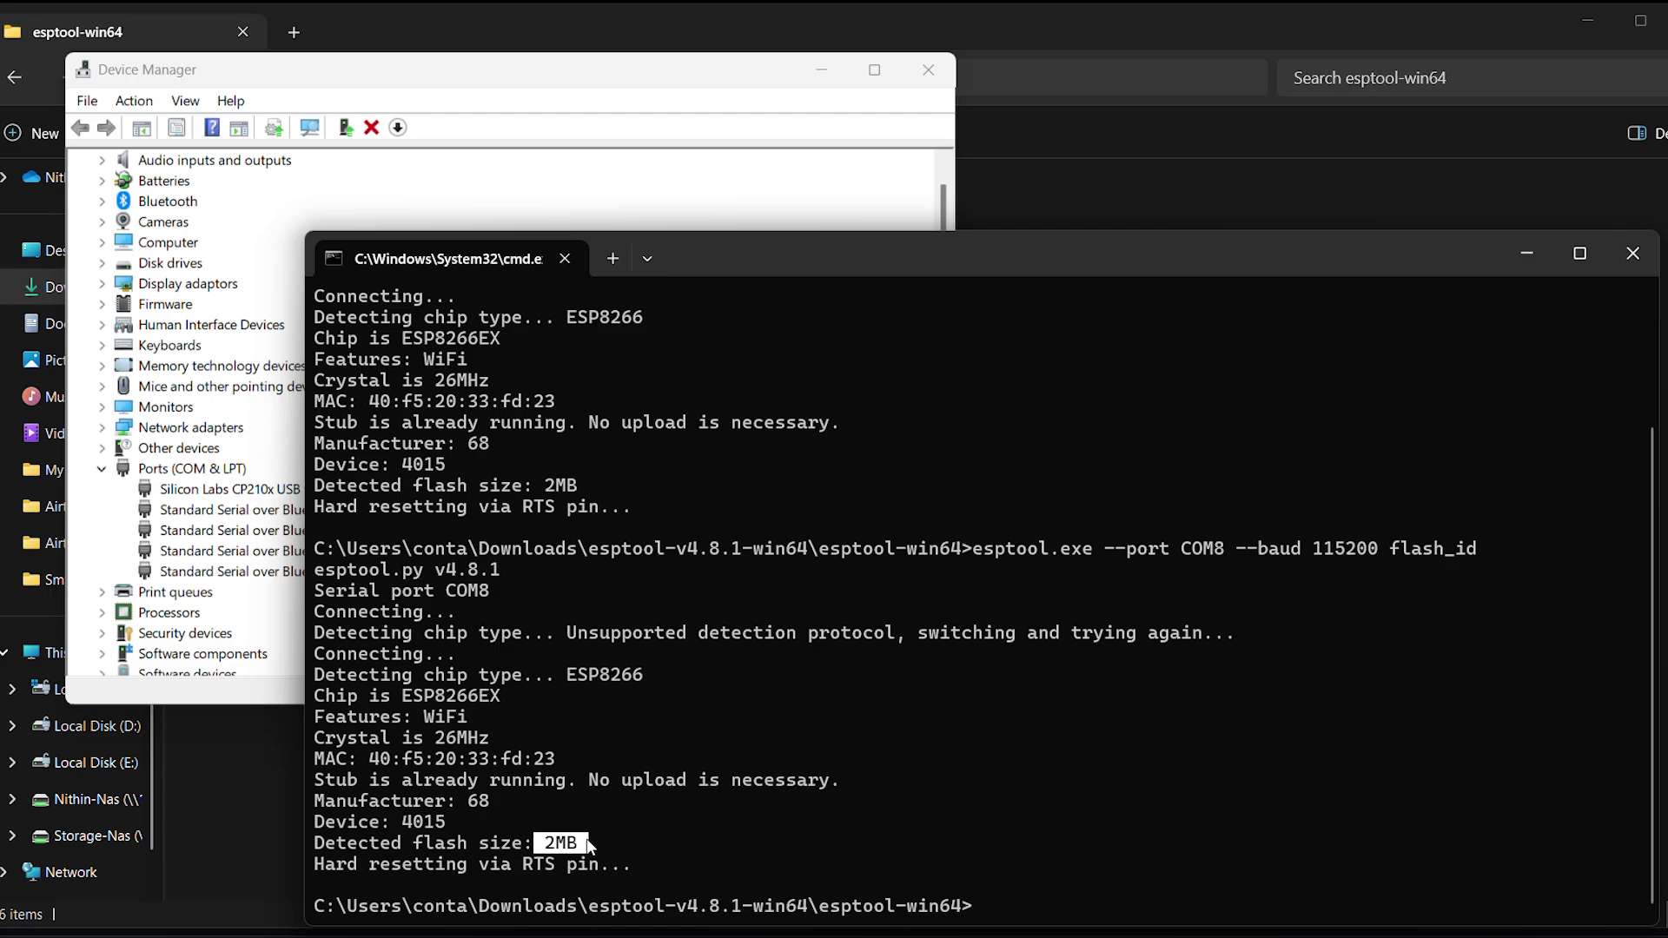
{"action": "left_click_drag", "start_coordinate": [309, 849], "coordinate": [591, 847]}
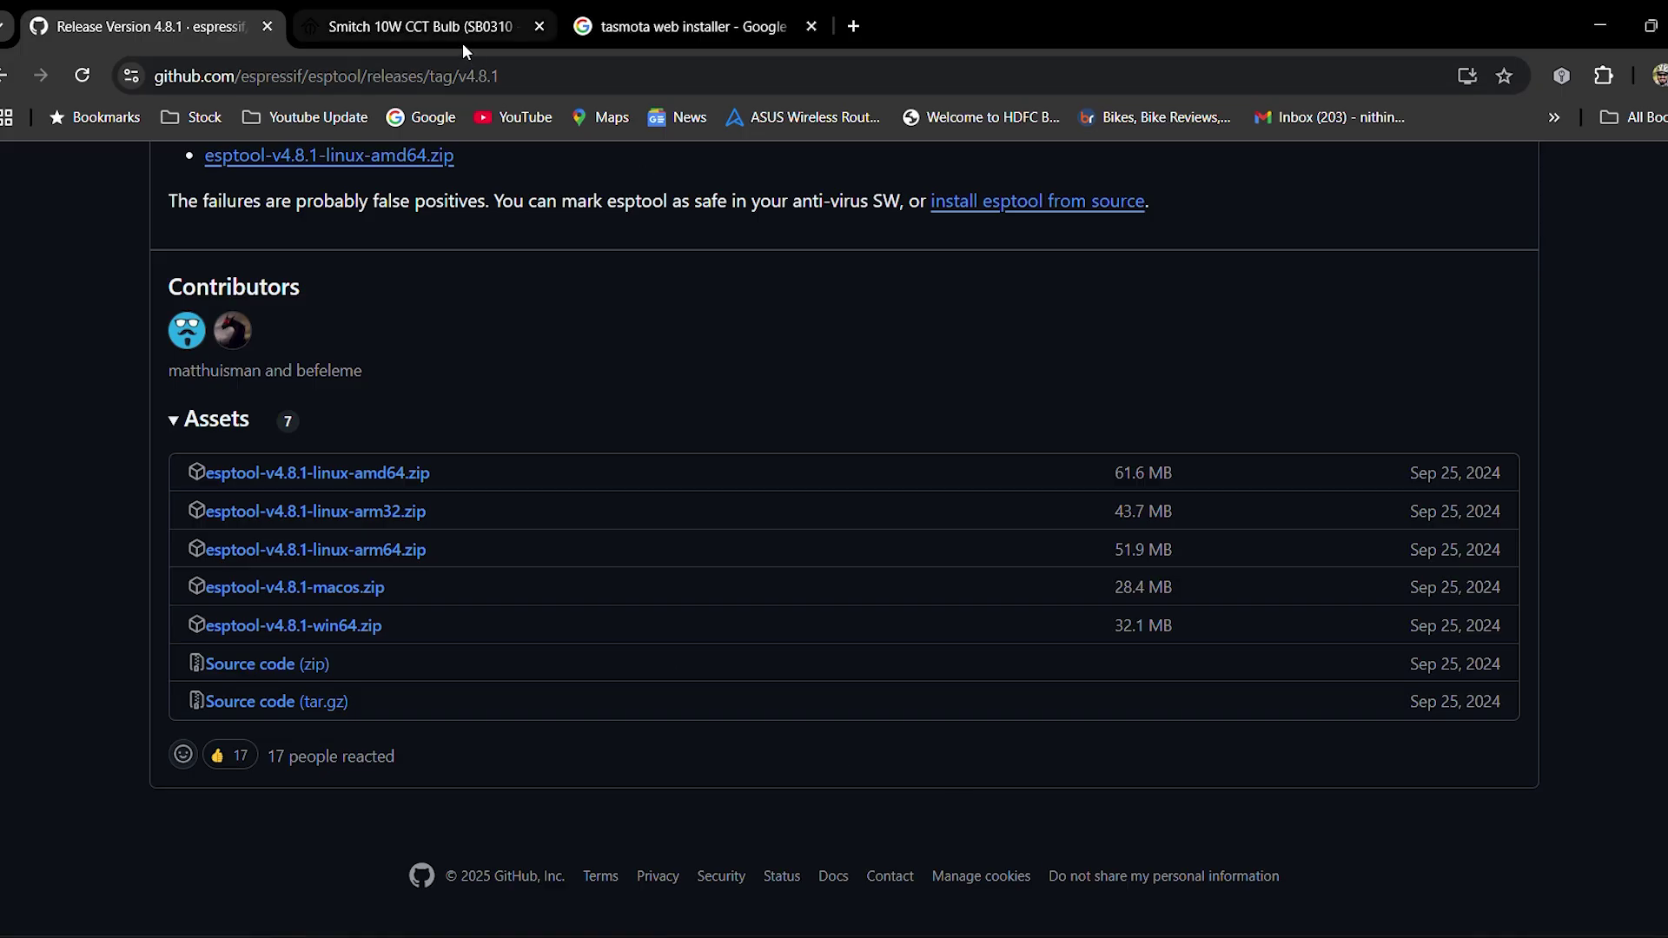
{"action": "left_click", "coordinate": [660, 25]}
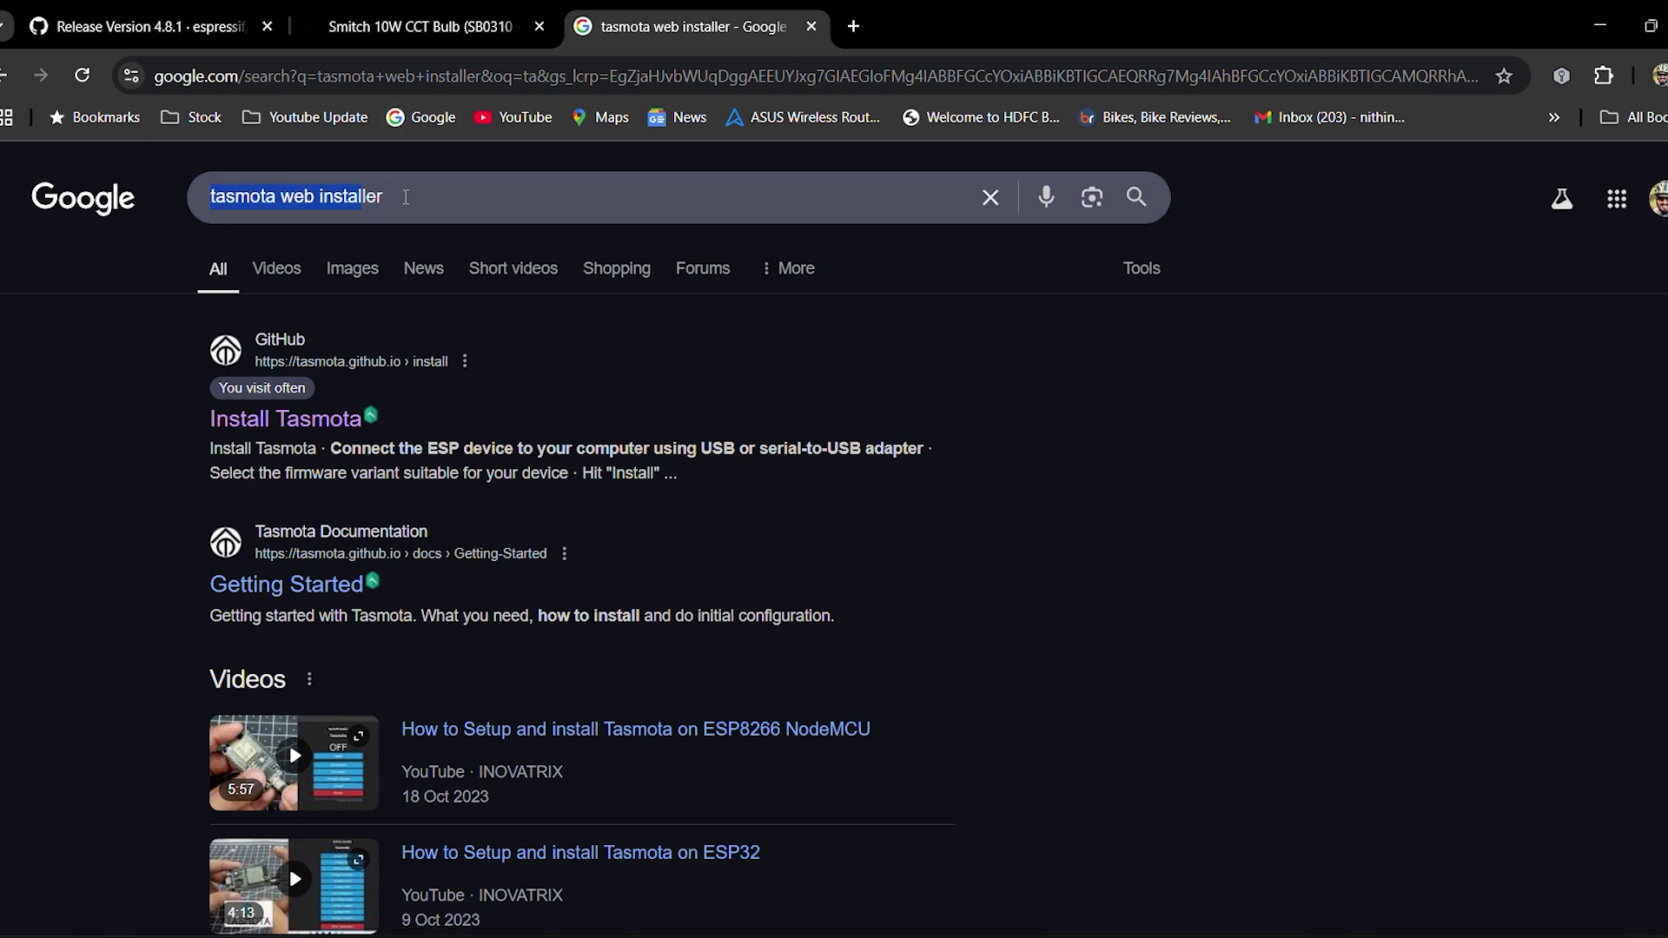
Open the Install Tasmota page from the 'tasmota web installer' search results
{"action": "triple_click", "coordinate": [448, 215]}
{"action": "key", "text": "Escape"}
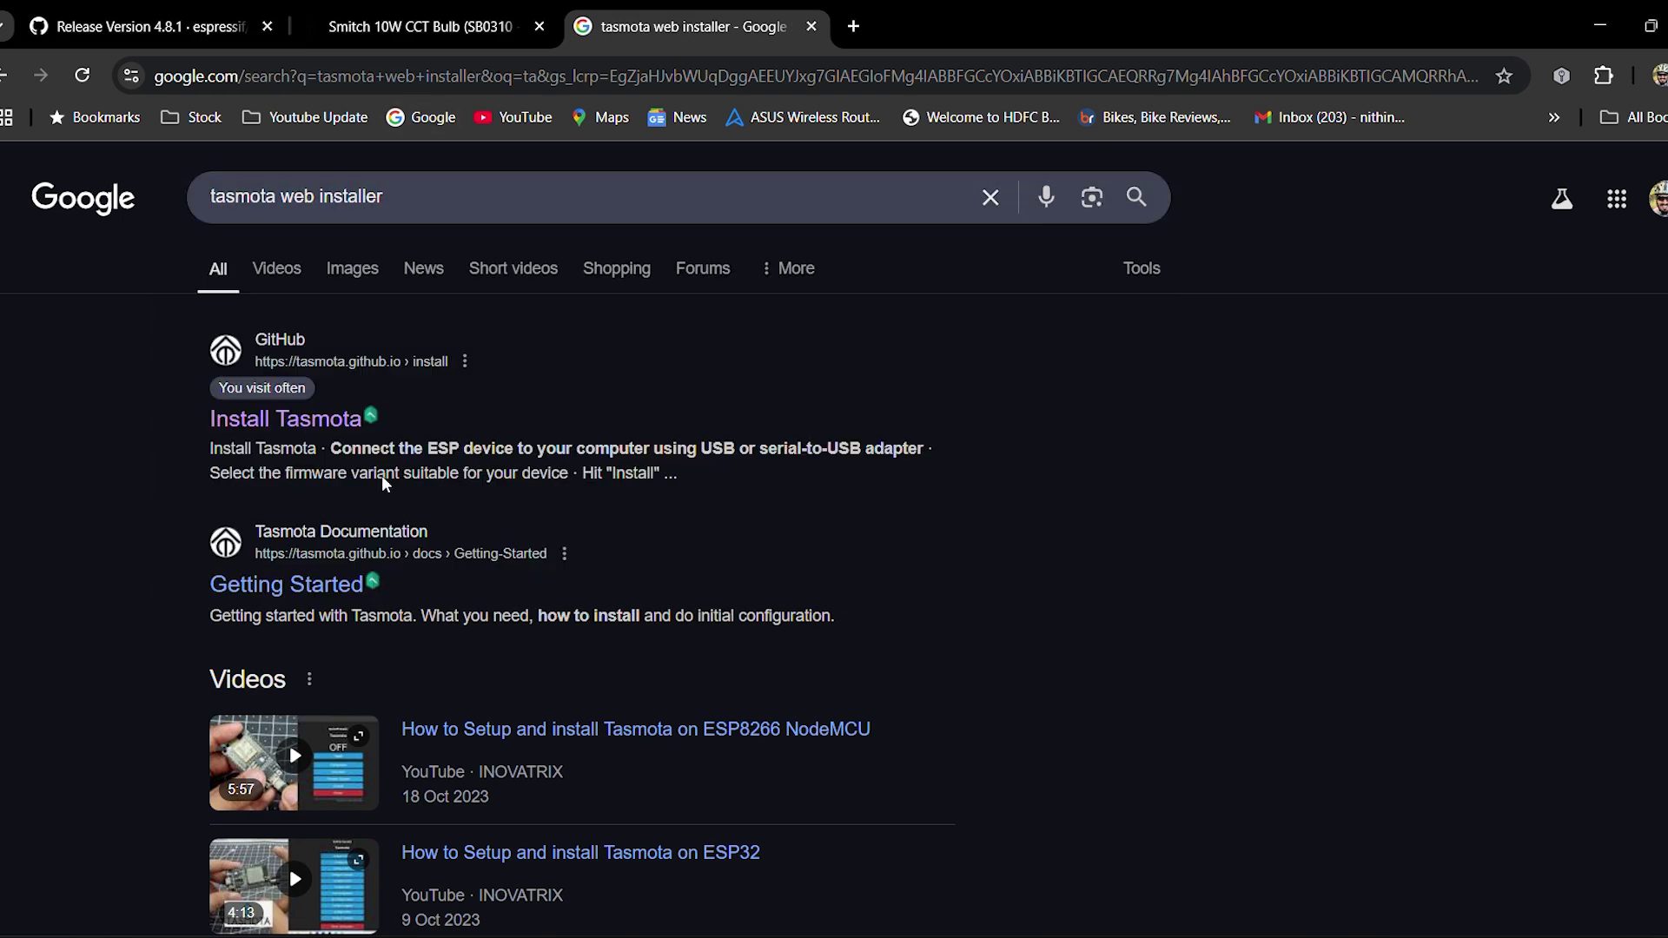
{"action": "left_click", "coordinate": [300, 424]}
{"action": "left_click", "coordinate": [322, 77]}
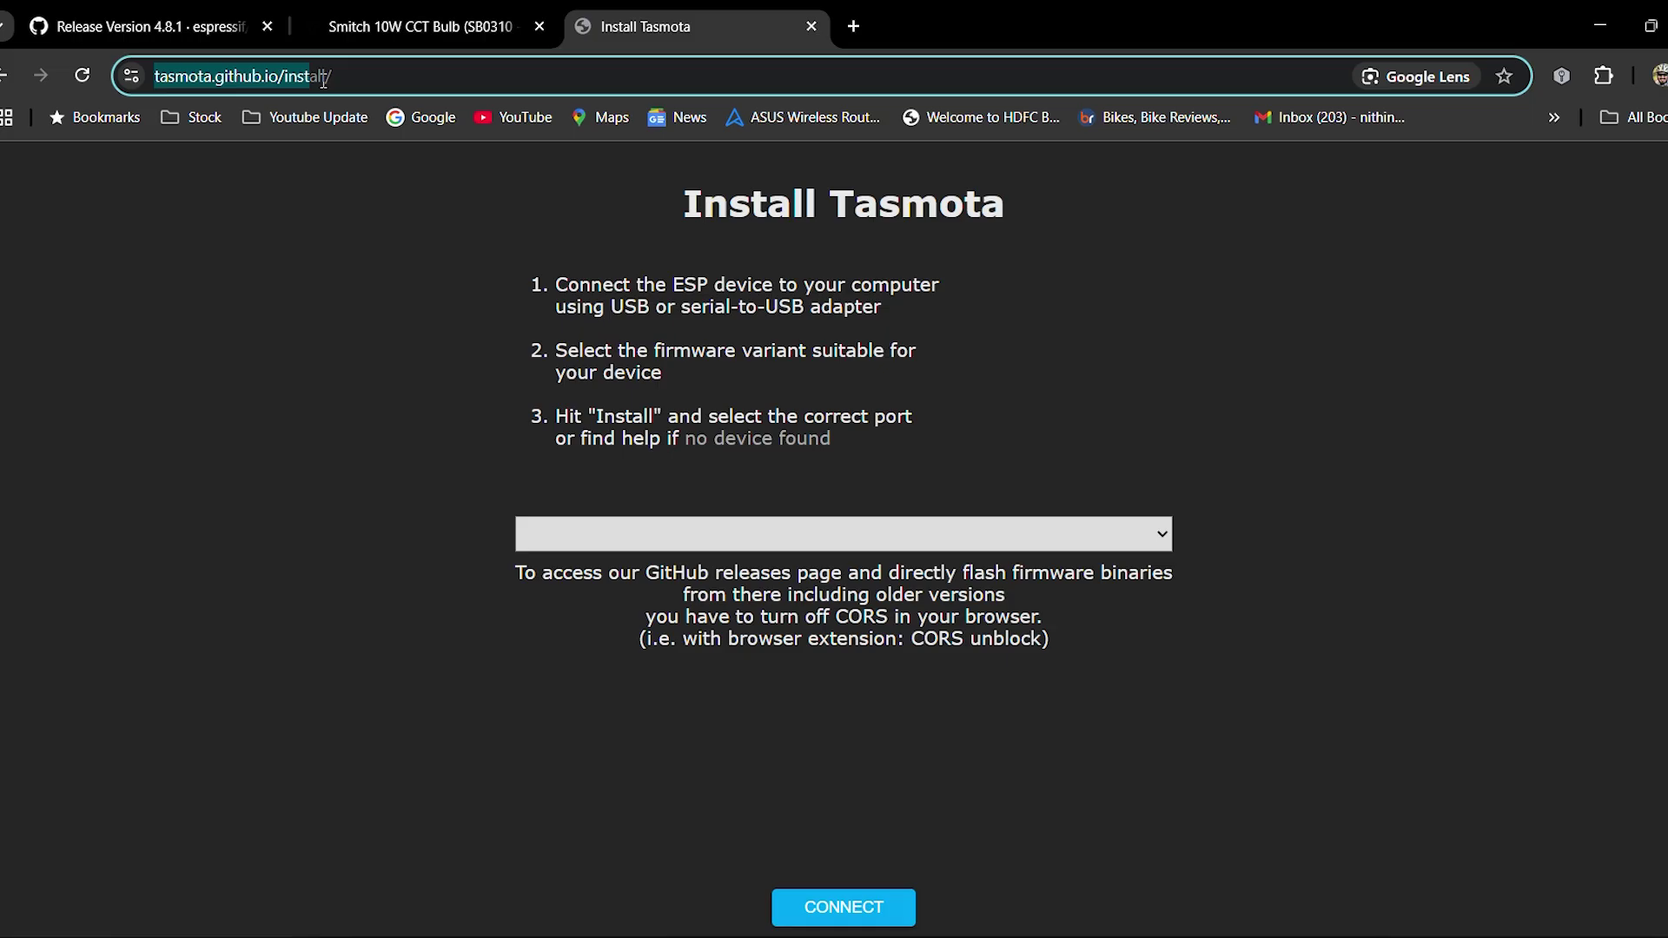
{"action": "left_click", "coordinate": [372, 611]}
Choose the Tasmota Lite firmware variant and pick the smith_firmware_backup.bin file
{"action": "left_click", "coordinate": [582, 539]}
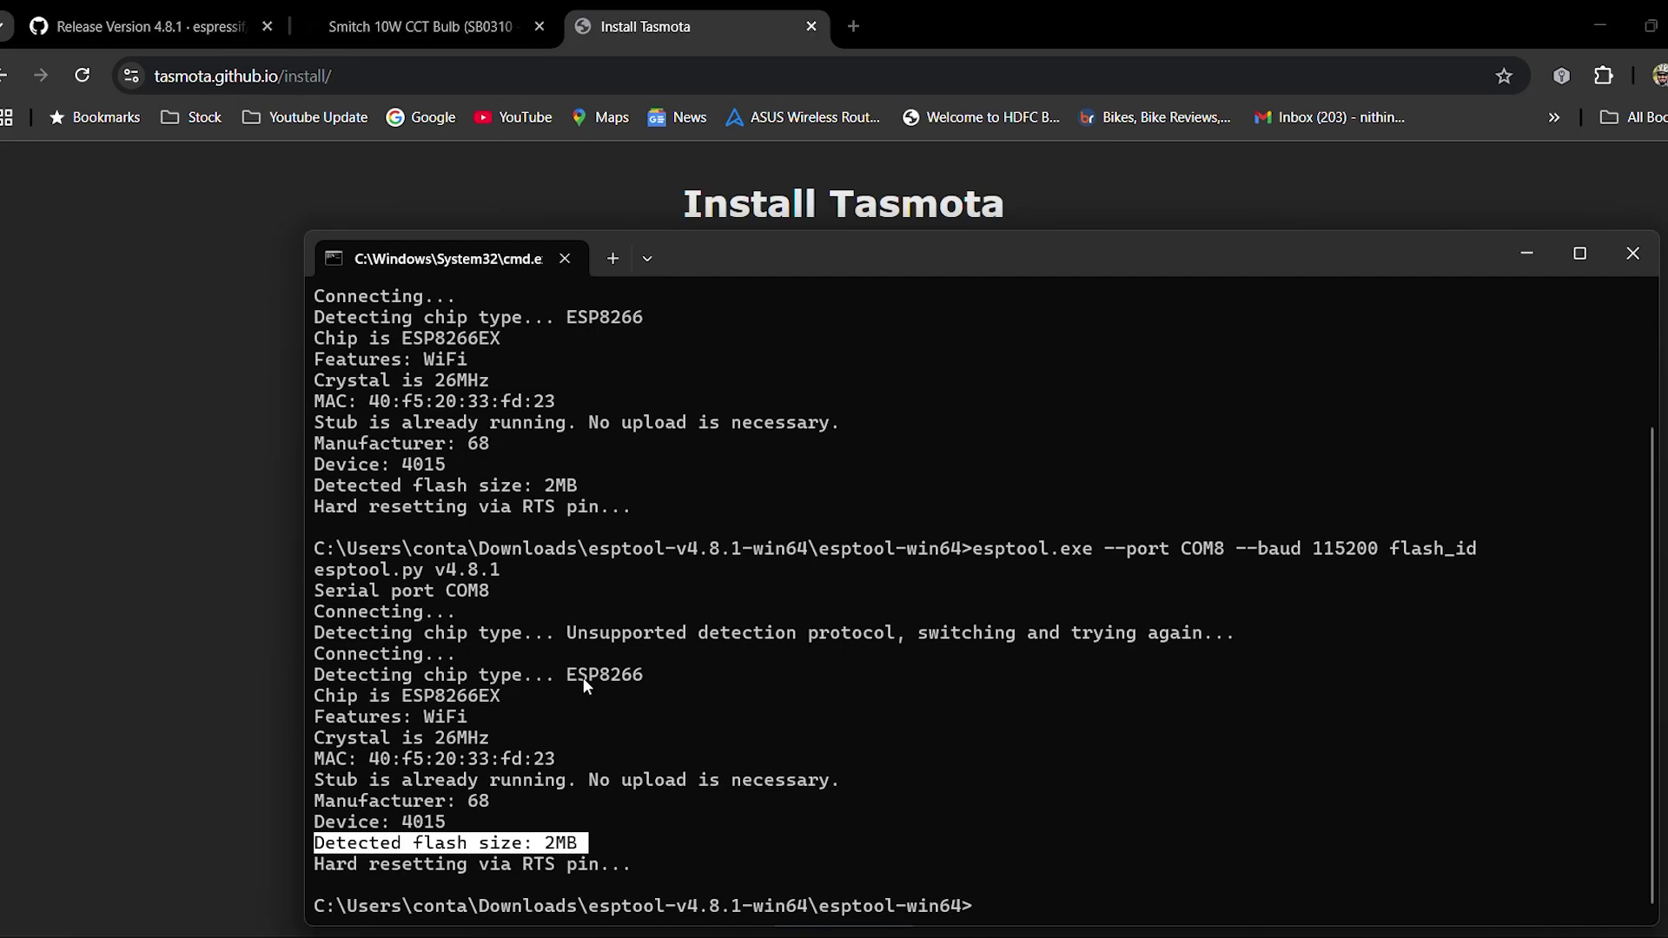
{"action": "left_click_drag", "start_coordinate": [469, 675], "coordinate": [643, 676]}
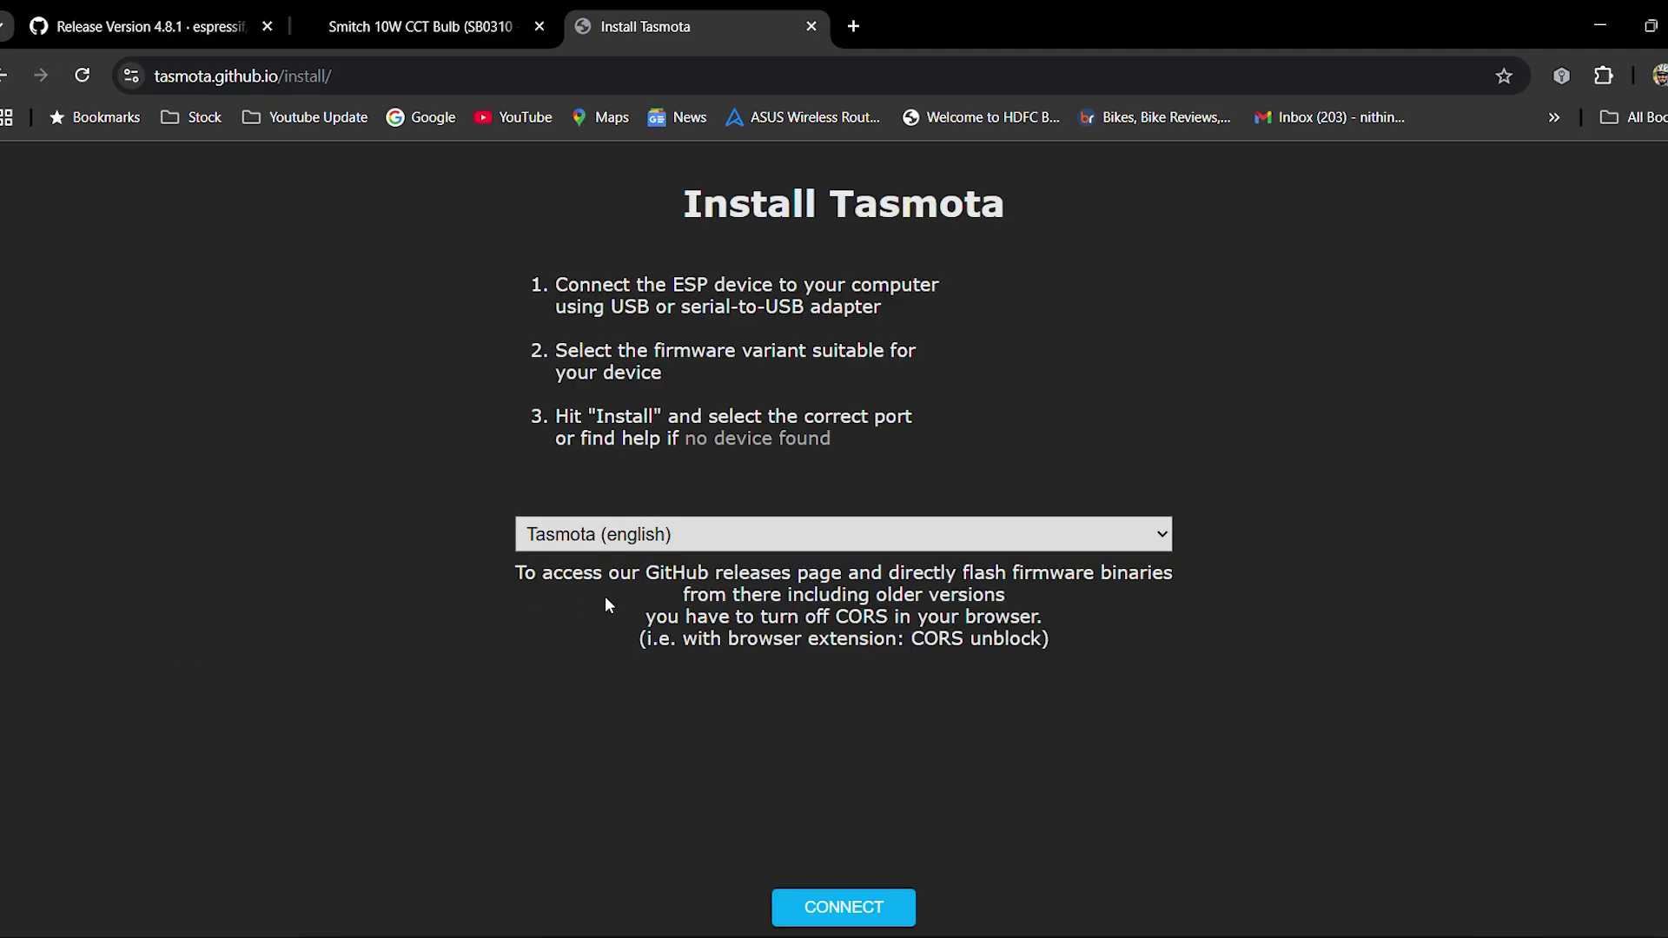
{"action": "left_click", "coordinate": [608, 540]}
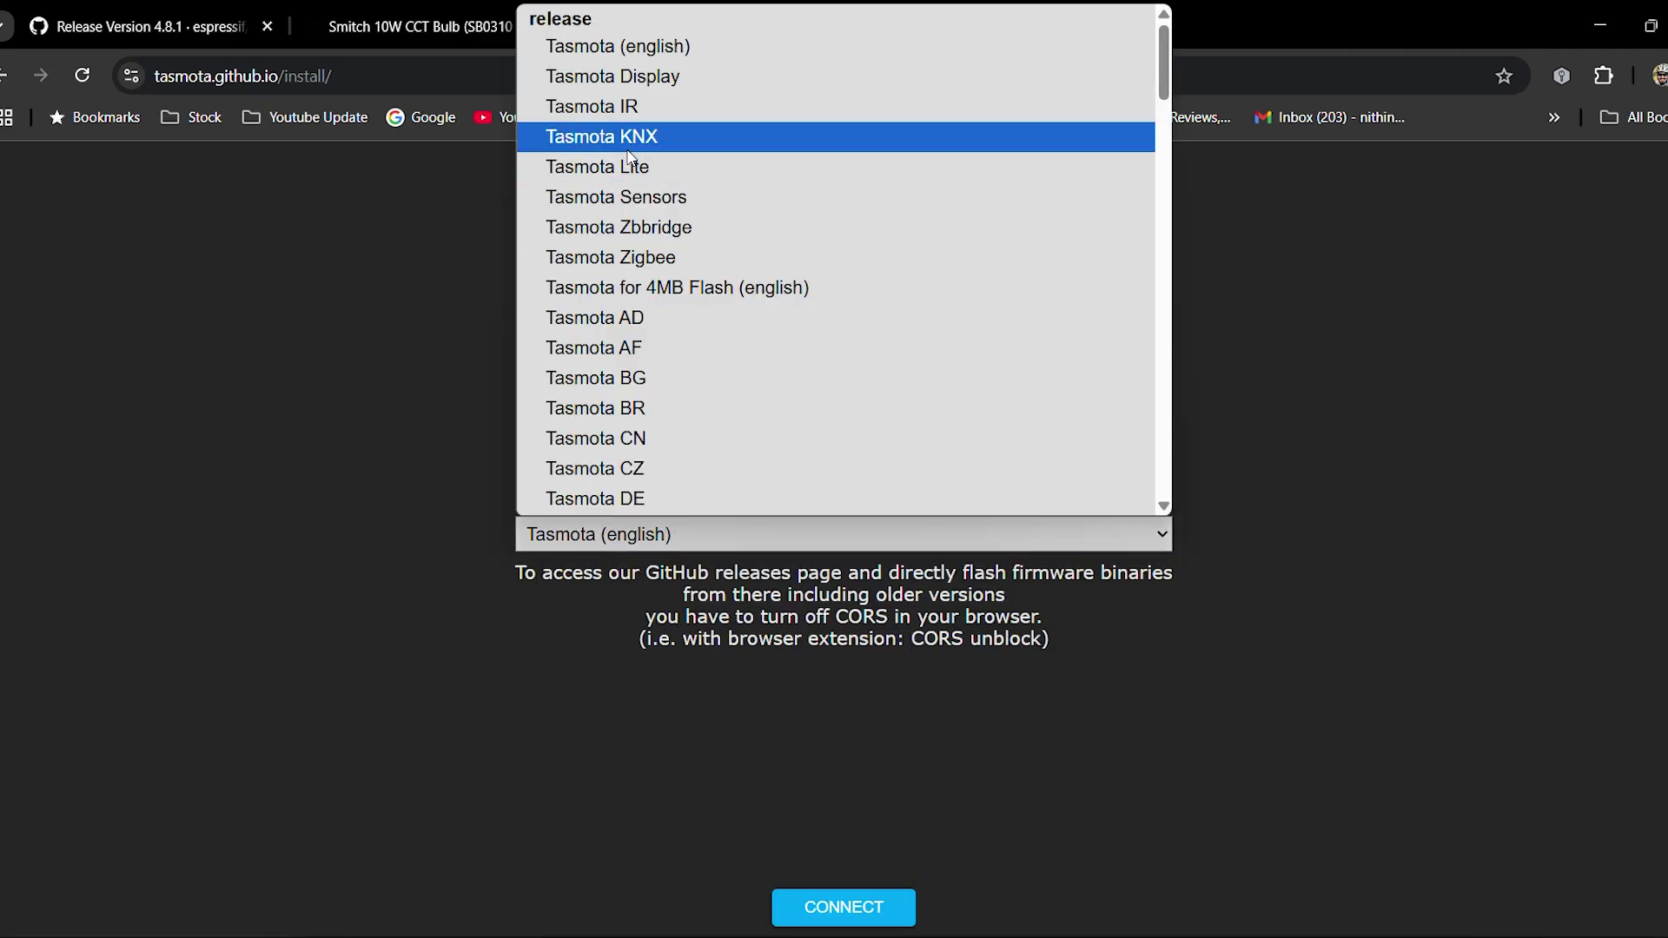
{"action": "left_click", "coordinate": [635, 179]}
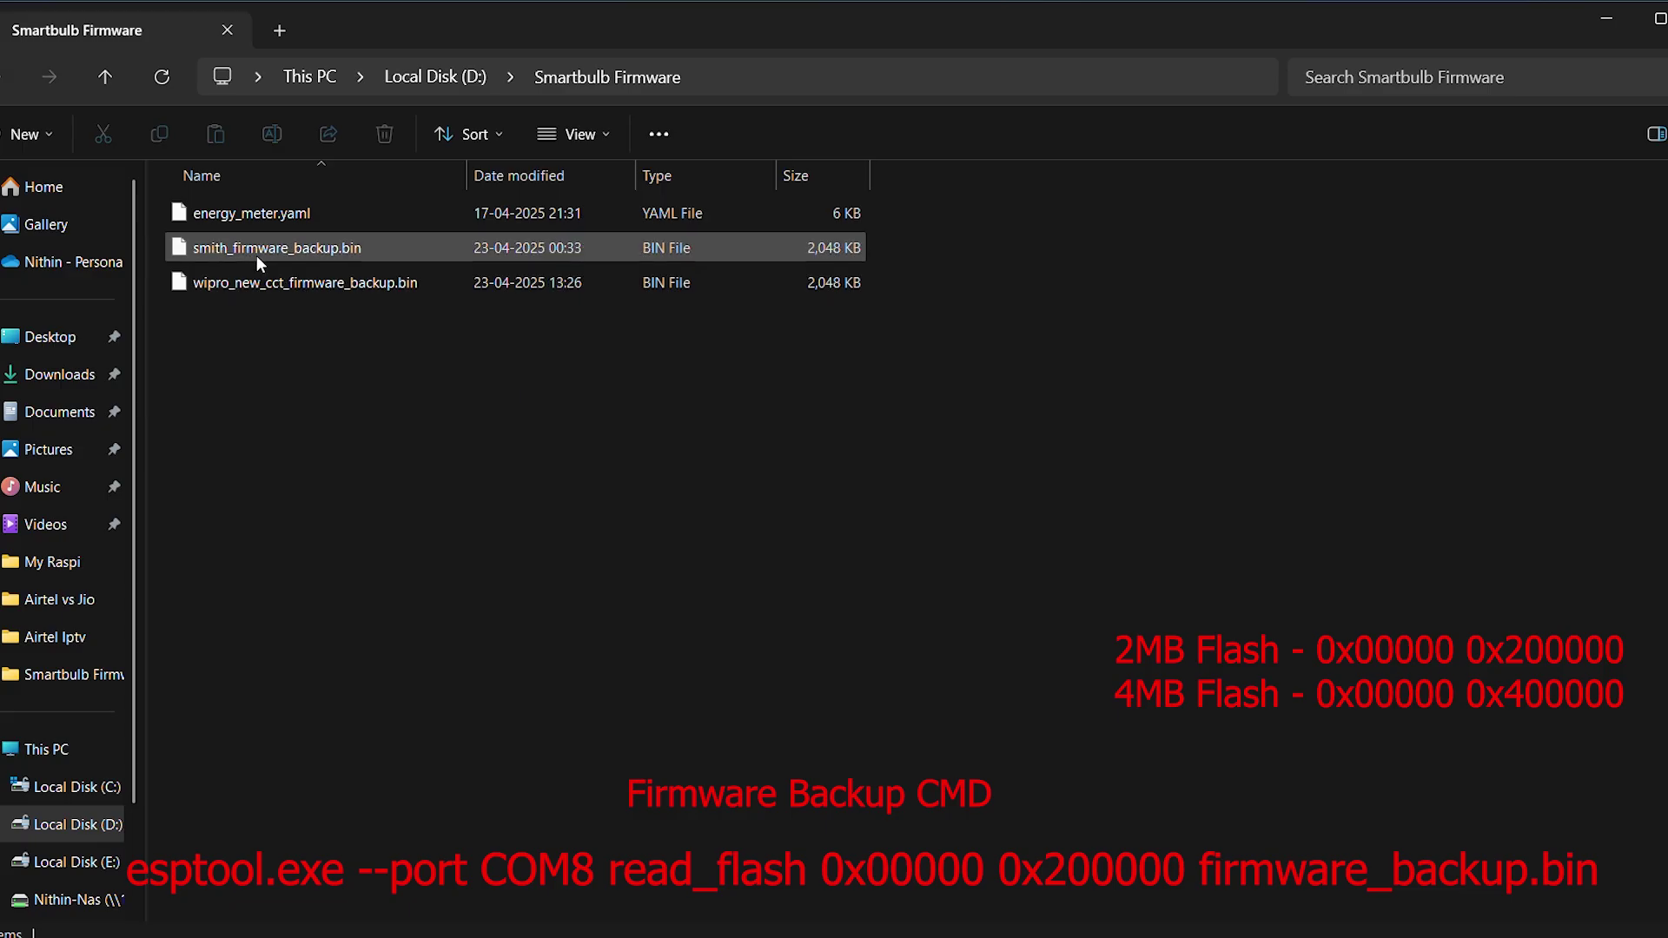
{"action": "left_click_drag", "start_coordinate": [472, 174], "coordinate": [761, 175]}
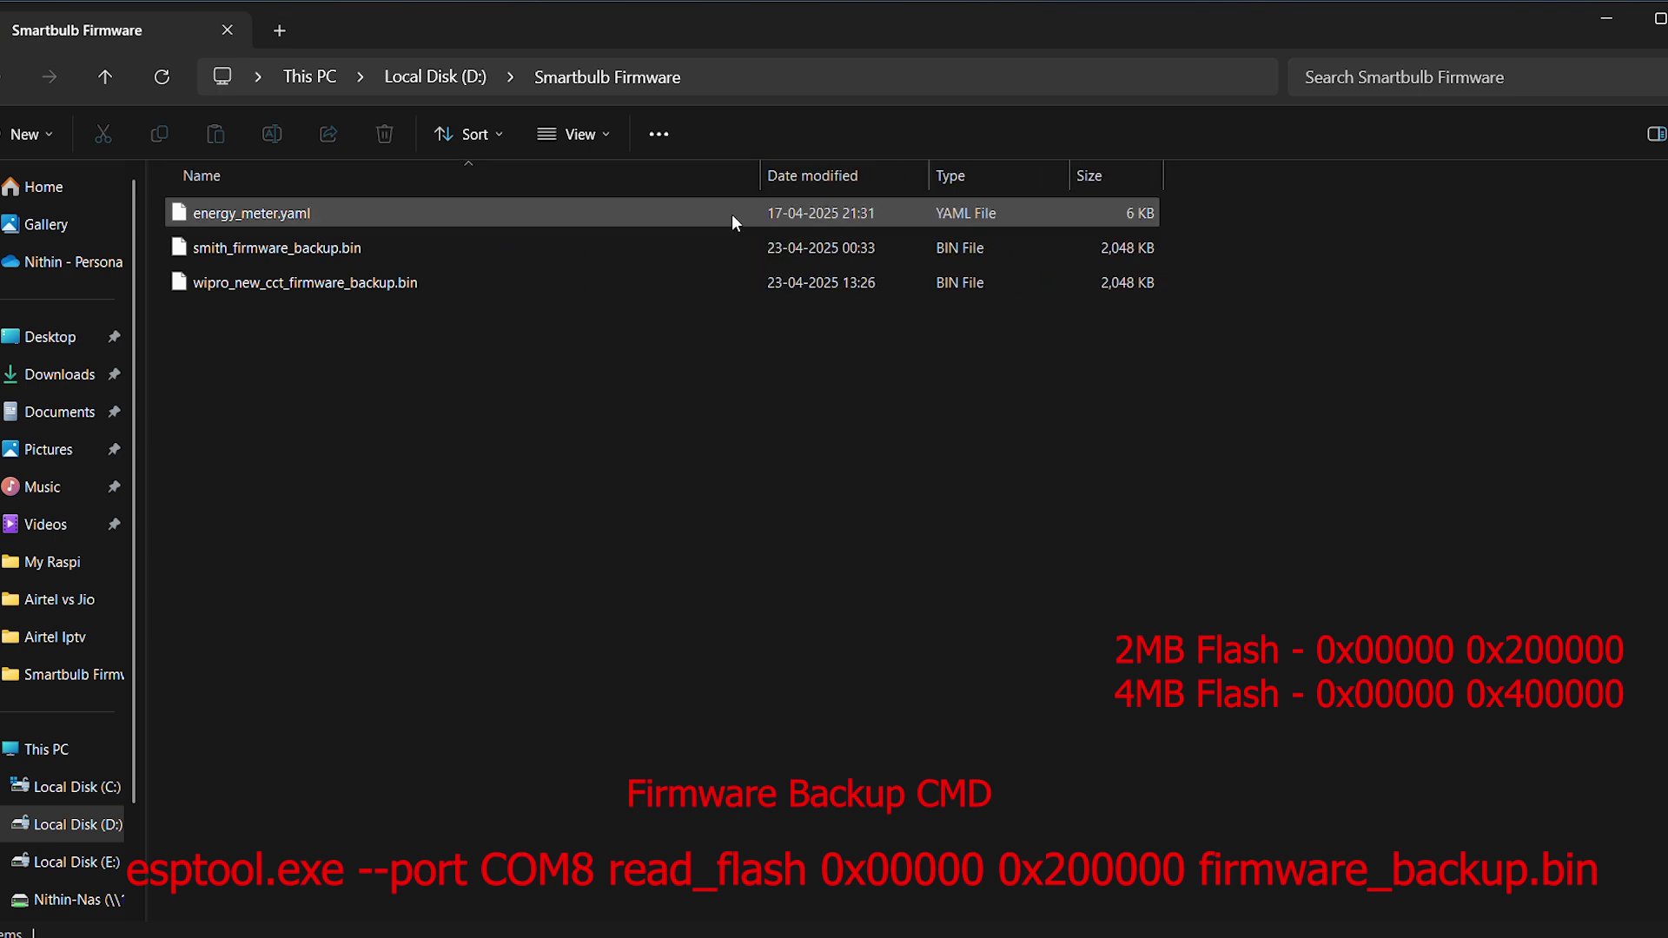
{"action": "left_click", "coordinate": [327, 253]}
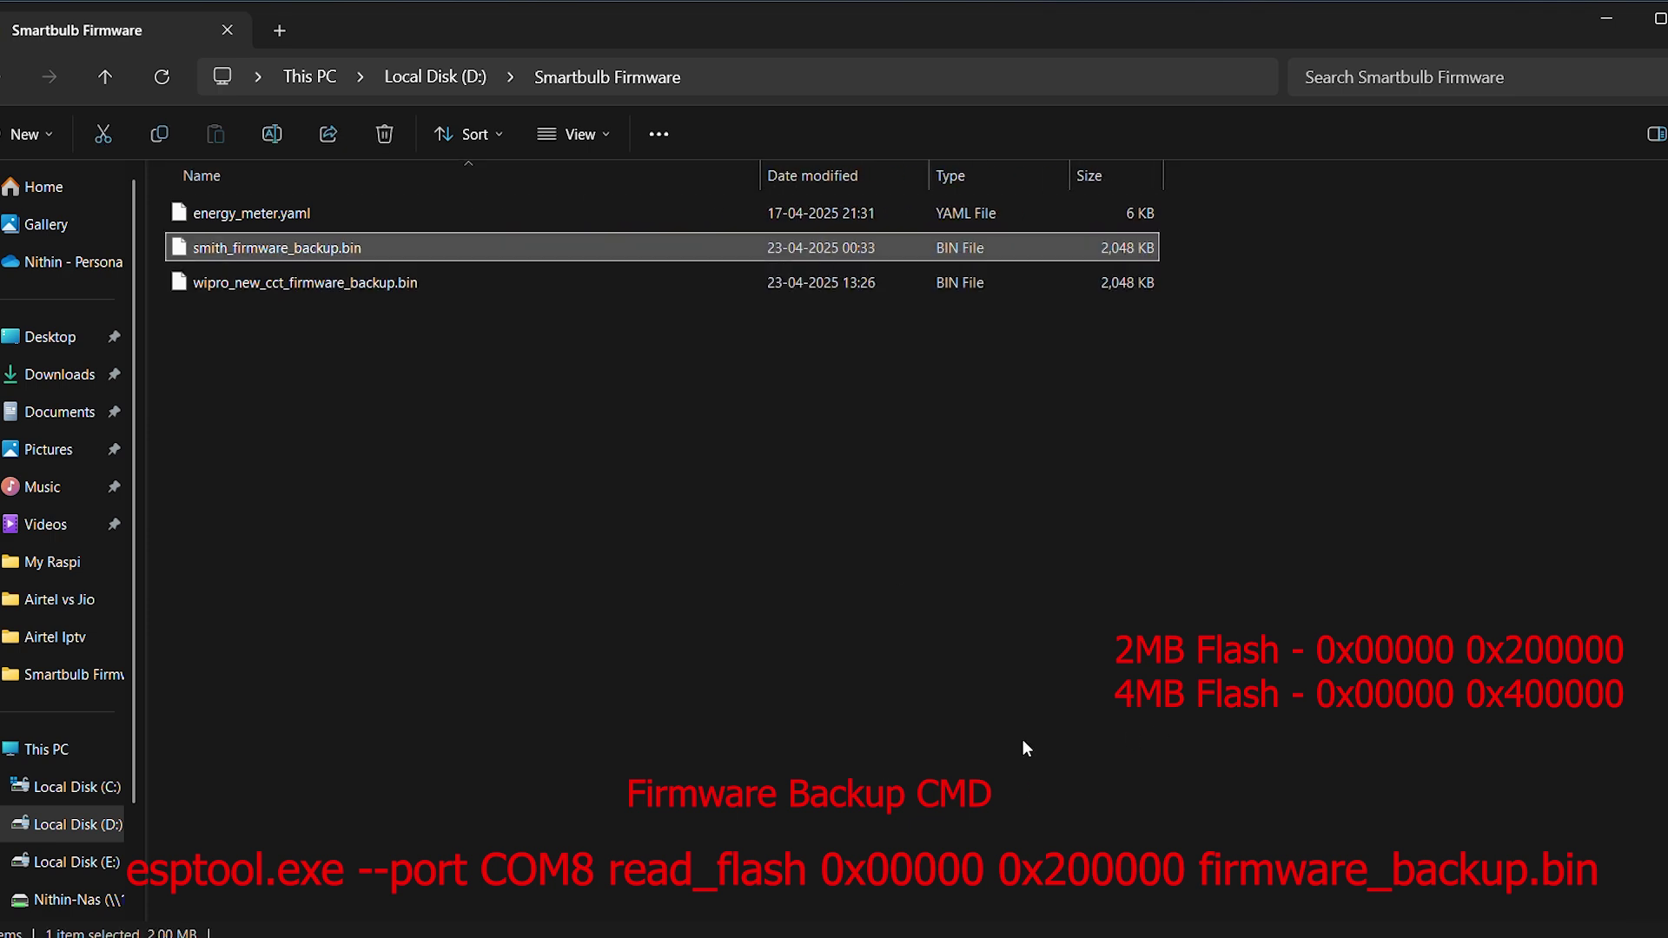
Connect the installer to the CP2102 USB to UART Bridge on COM8
{"action": "left_click", "coordinate": [992, 893]}
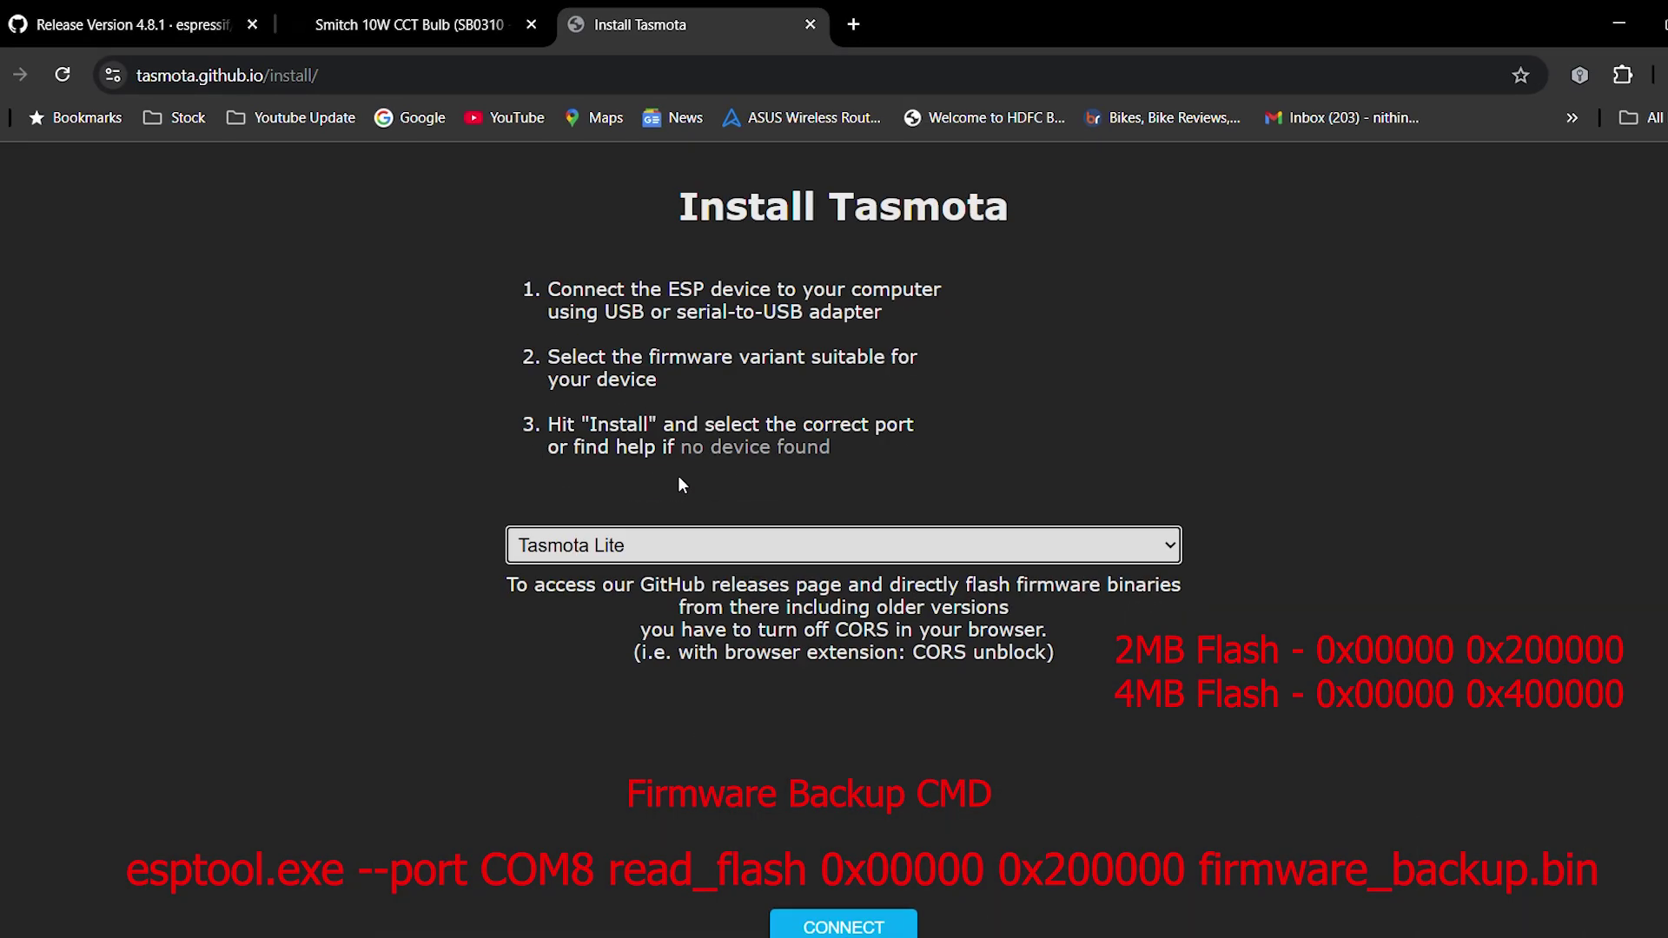
{"action": "left_click", "coordinate": [798, 925]}
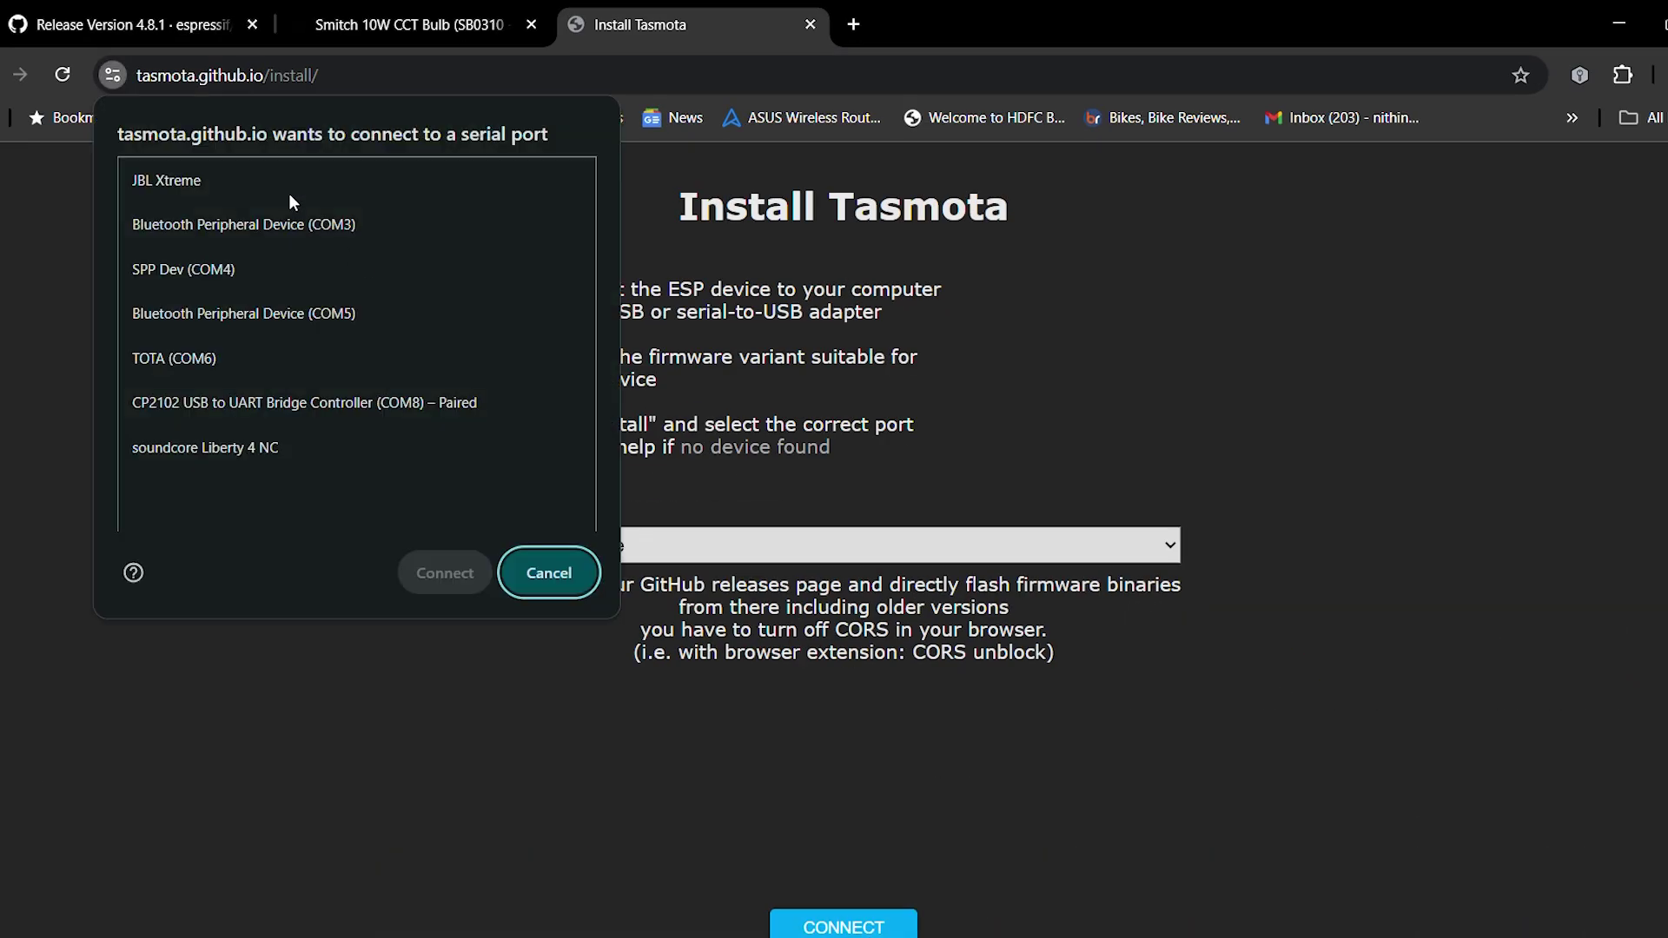
{"action": "left_click", "coordinate": [346, 415]}
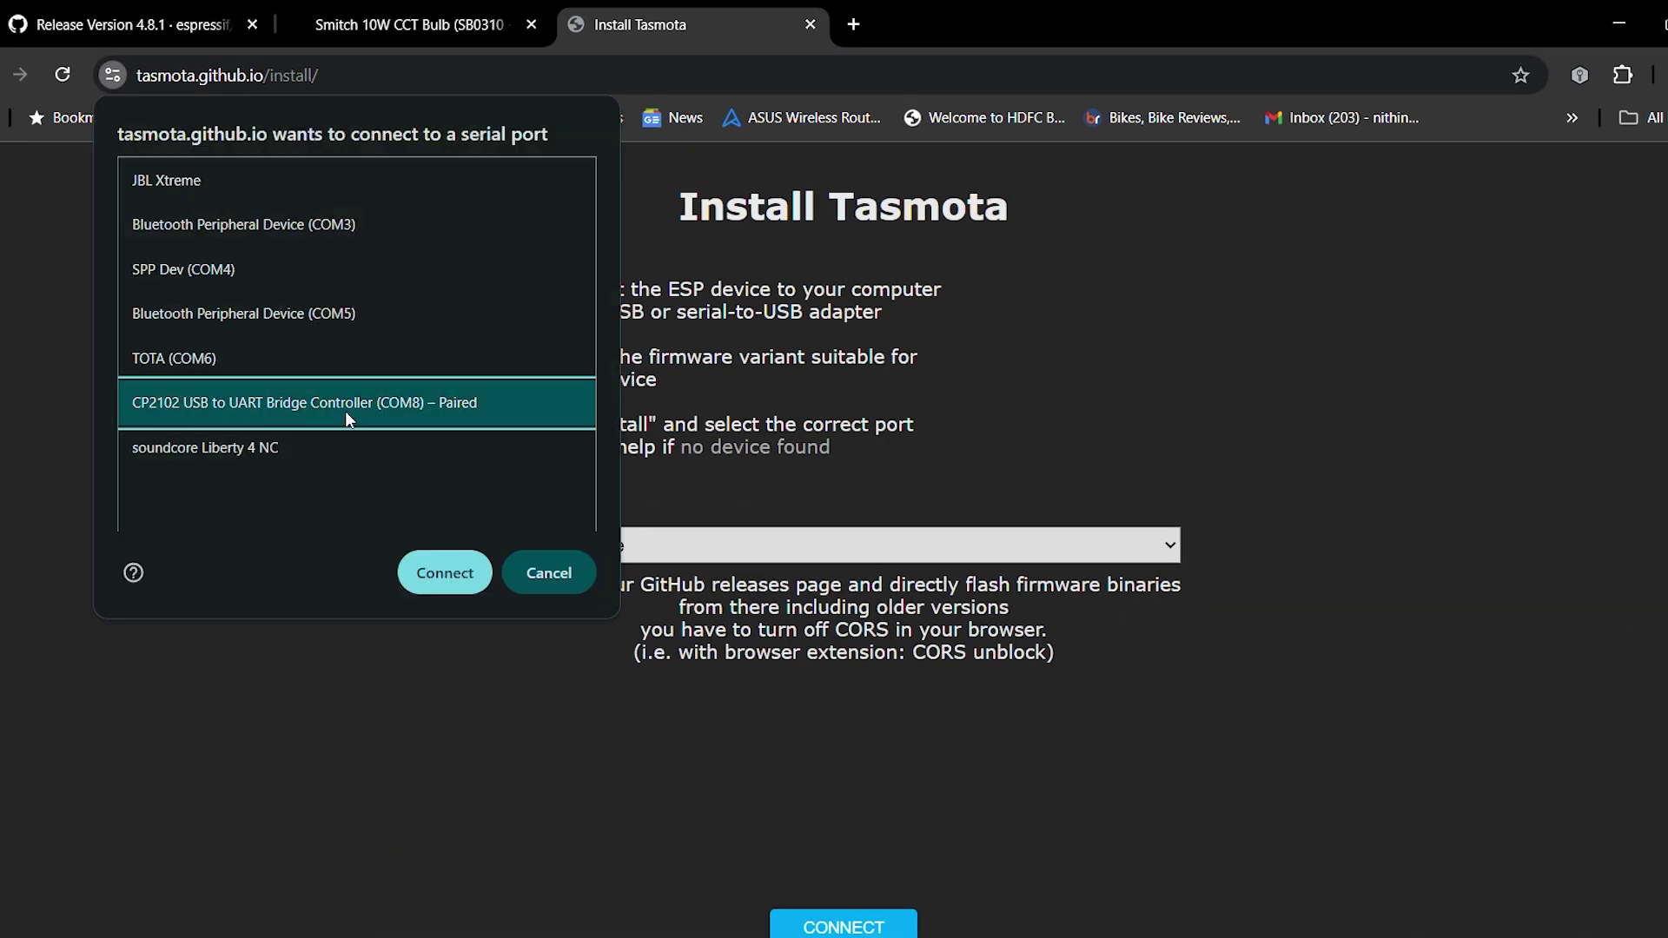
{"action": "left_click", "coordinate": [473, 588]}
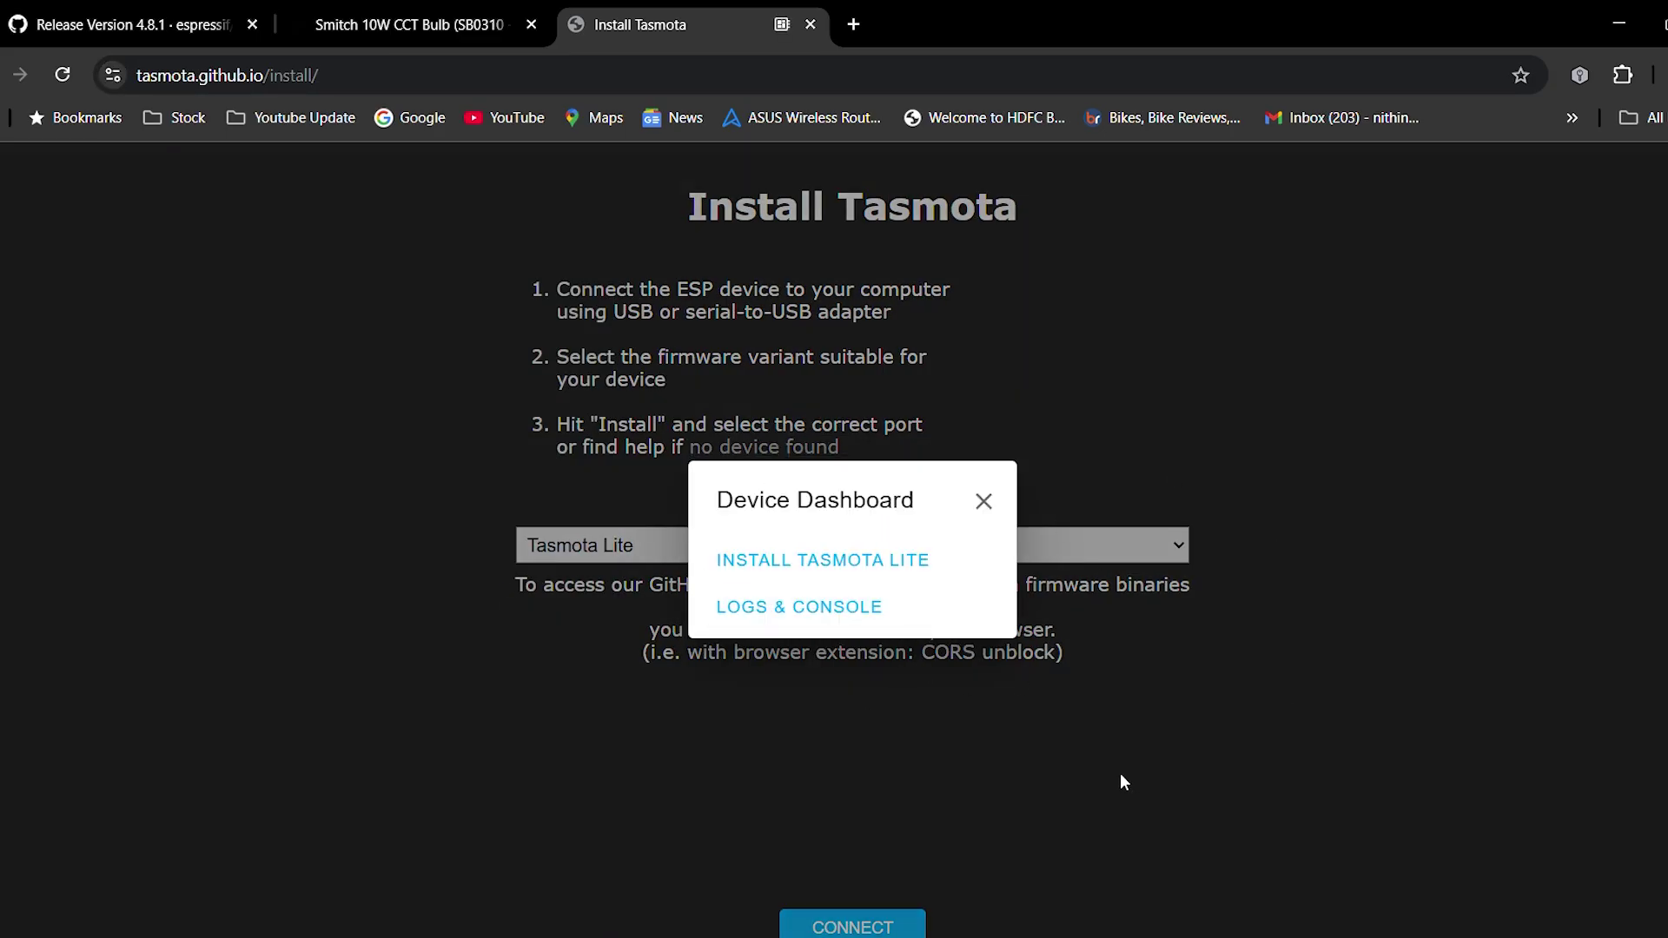
Install Tasmota Lite with Erase device ticked and confirm the installation
{"action": "left_click", "coordinate": [785, 566]}
{"action": "left_click", "coordinate": [750, 593]}
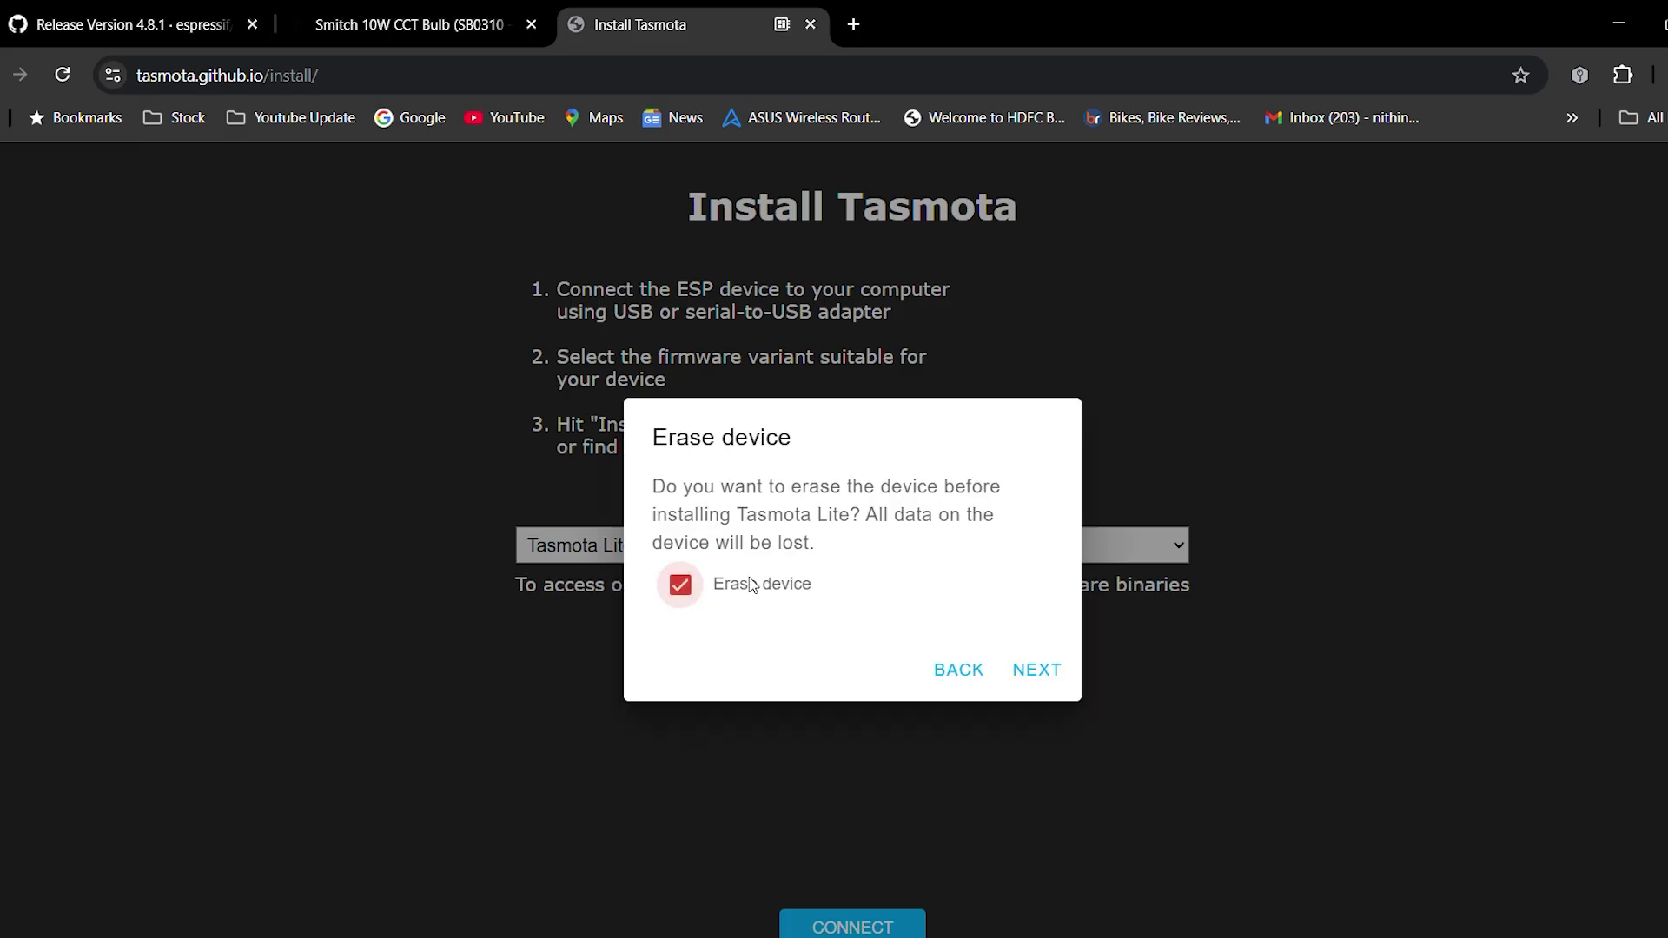
{"action": "left_click", "coordinate": [1037, 670]}
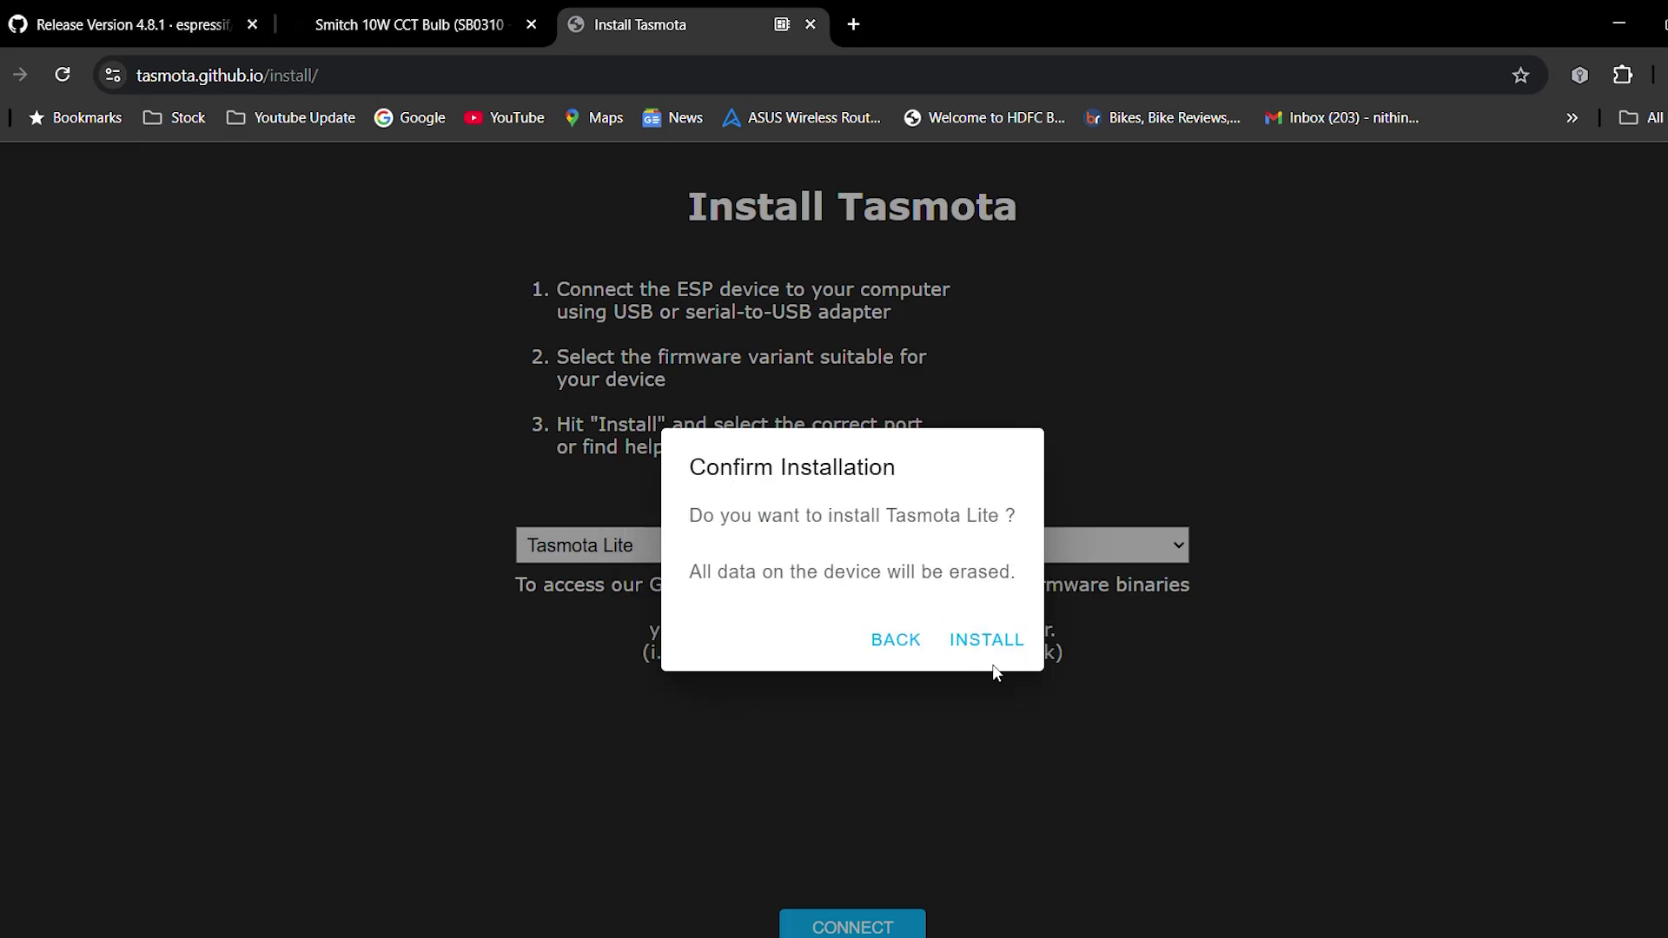
{"action": "left_click", "coordinate": [983, 642]}
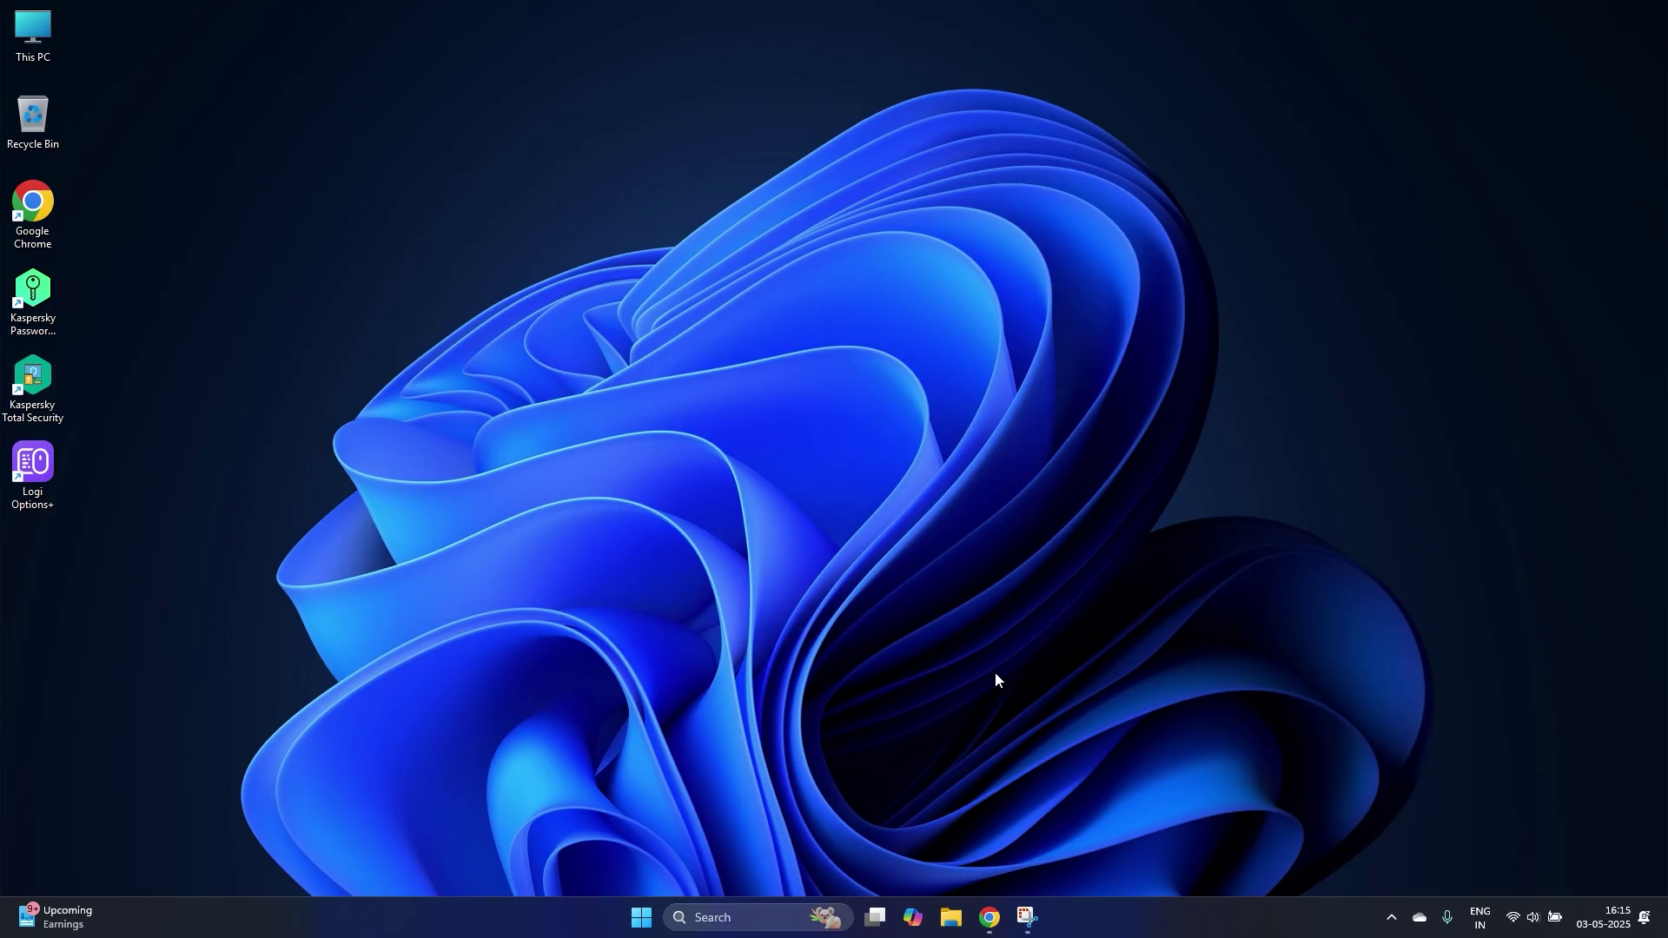
Join the bulb's open tasmota-33FD23-7459 hotspot from the Wi-Fi quick settings list
{"action": "left_click", "coordinate": [1537, 918]}
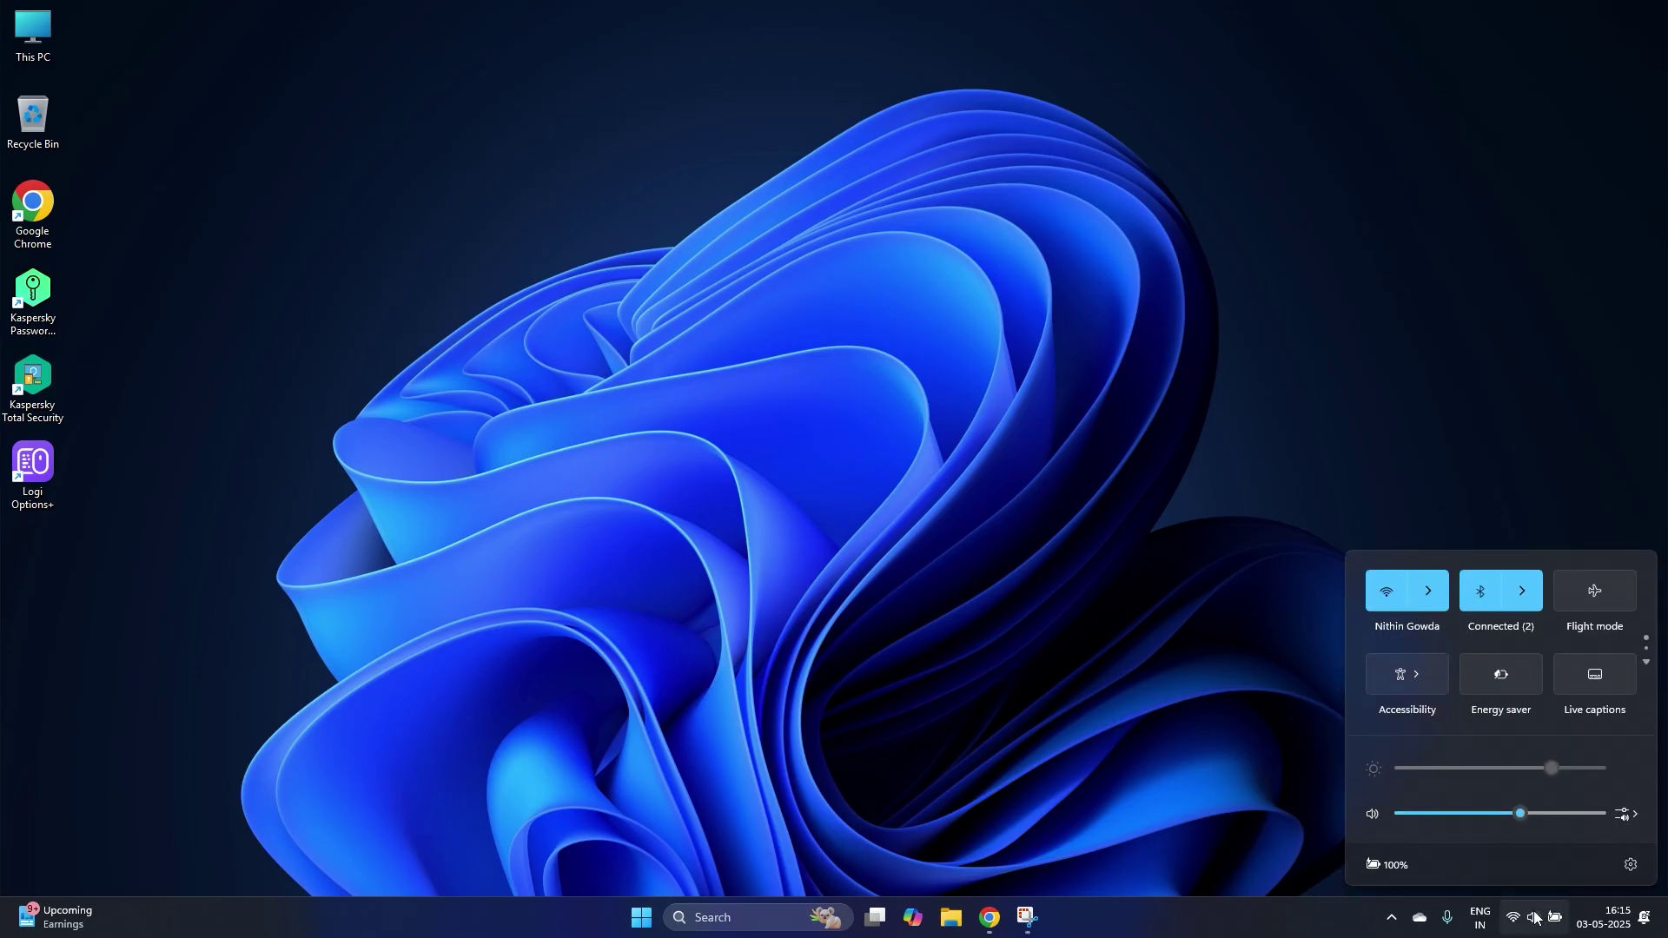
{"action": "left_click", "coordinate": [1430, 587]}
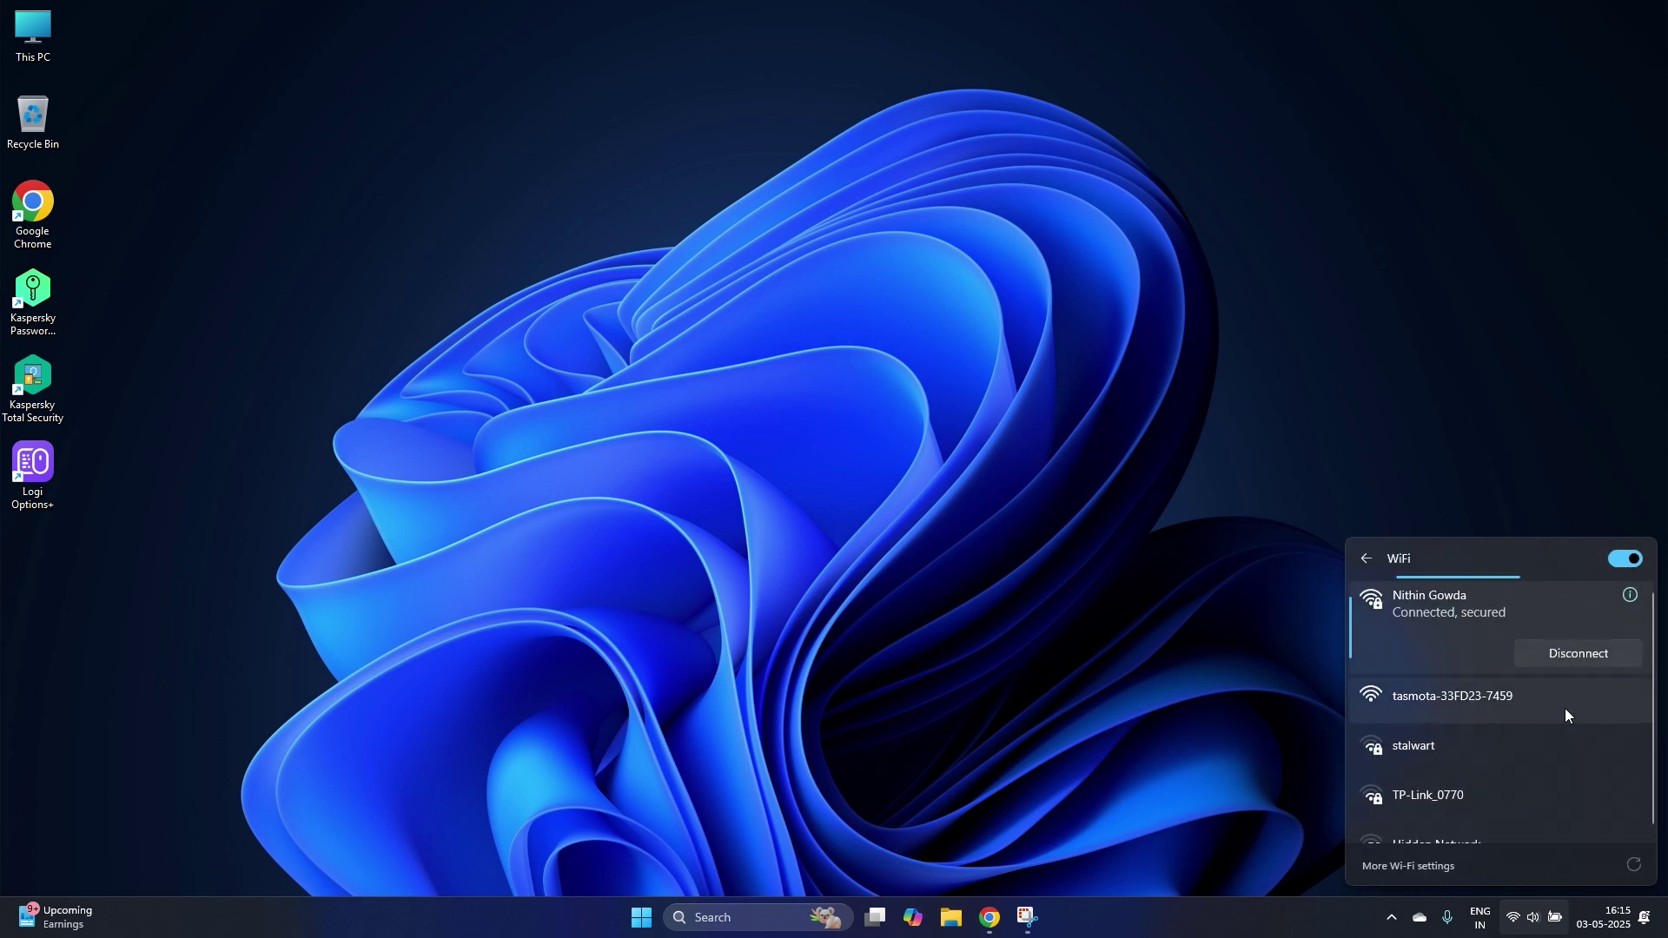
{"action": "left_click", "coordinate": [1494, 708]}
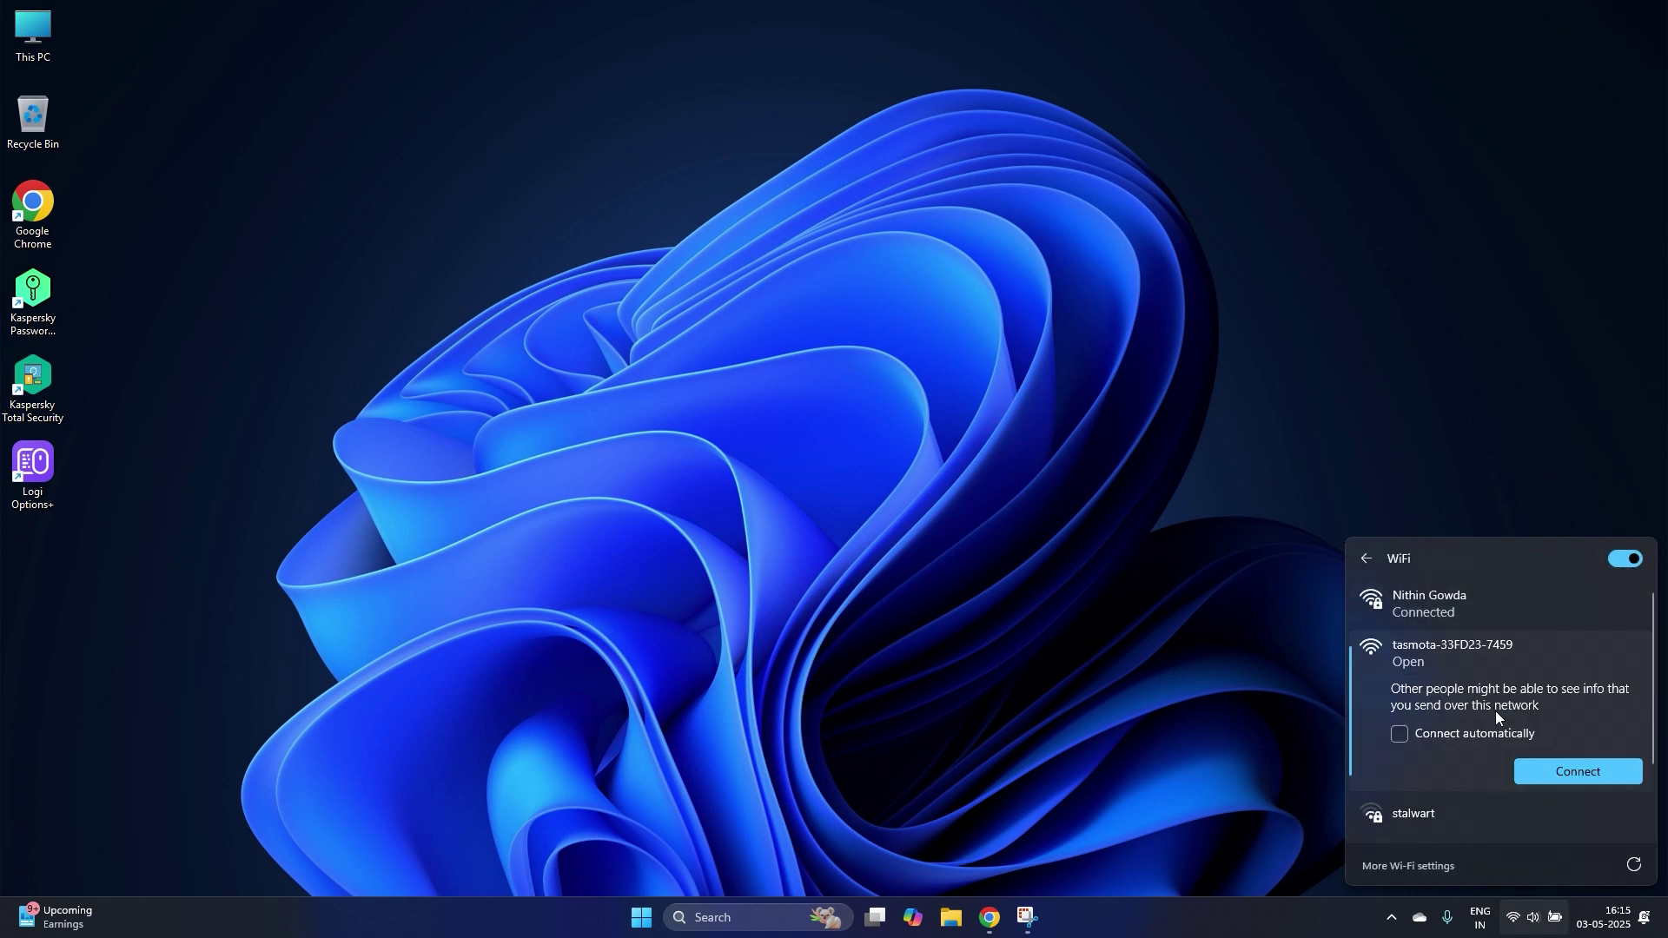
{"action": "left_click", "coordinate": [1578, 770]}
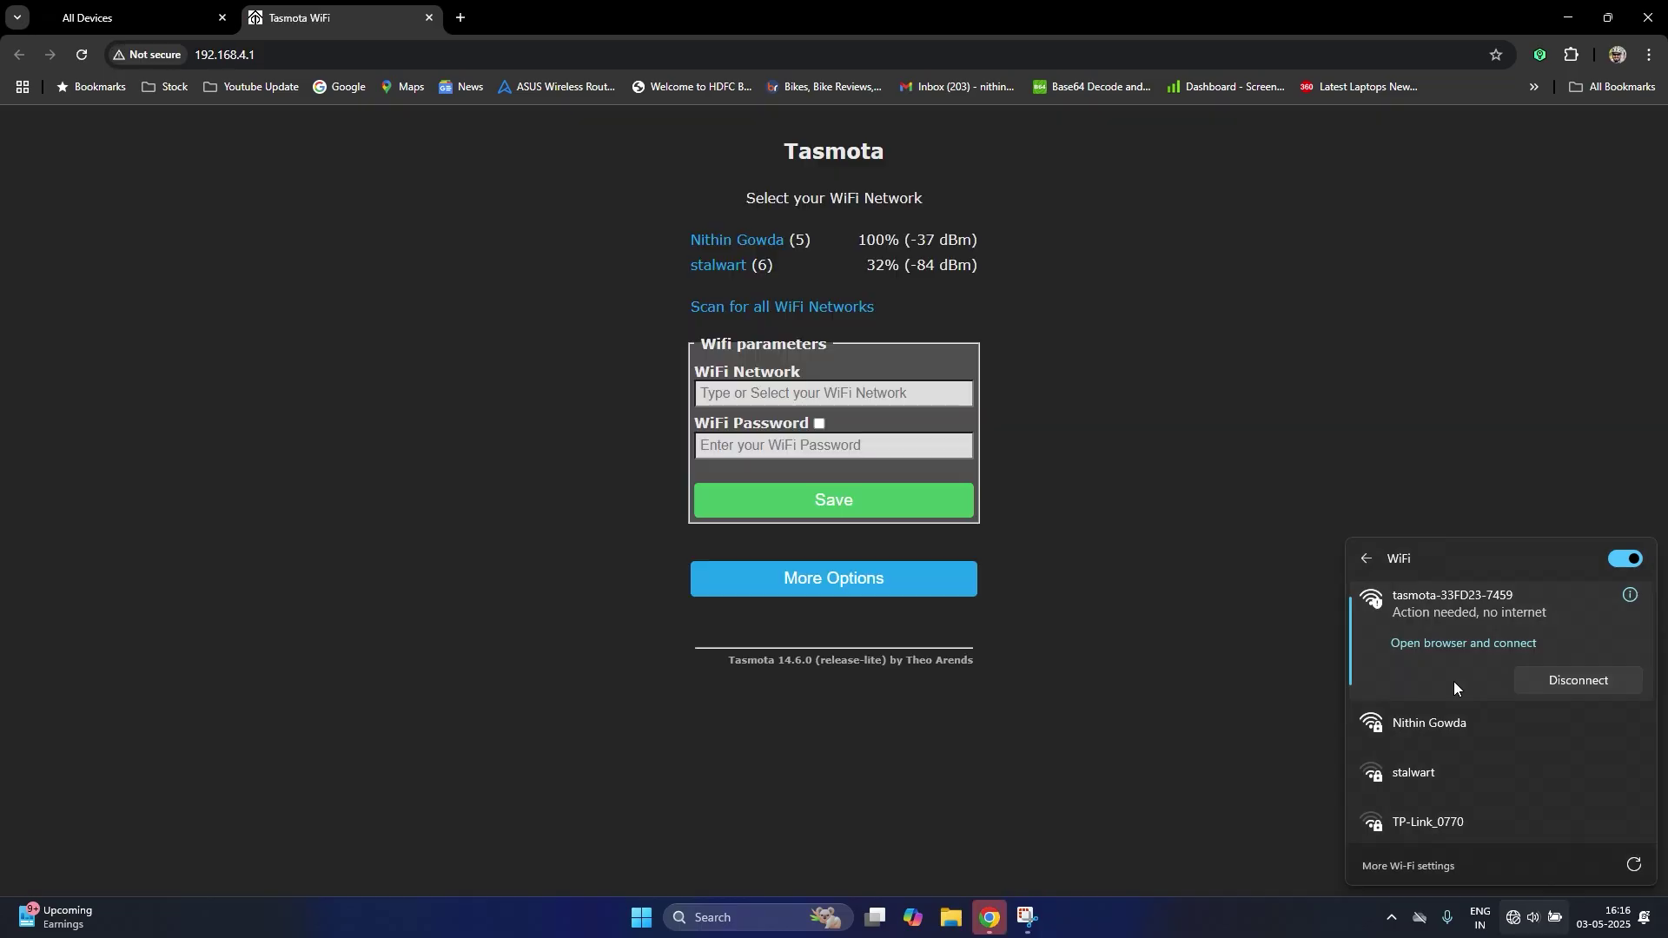
Select the home Wi-Fi network, enter its password, and save the settings to the bulb
{"action": "left_click_drag", "start_coordinate": [752, 157], "coordinate": [947, 152]}
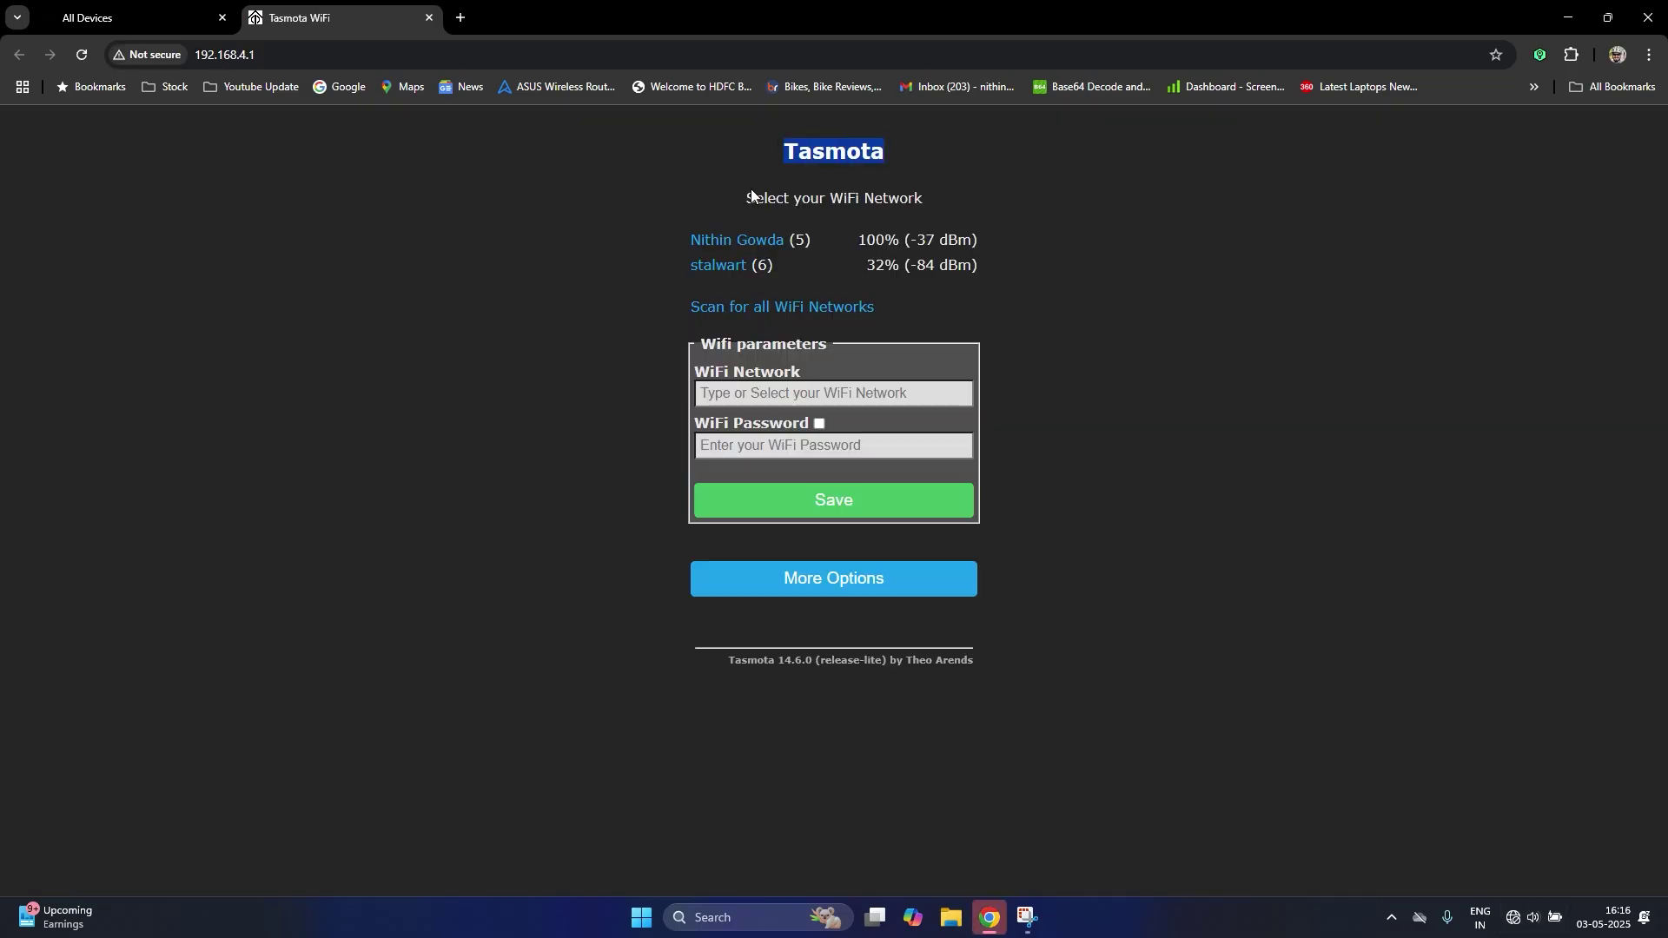
{"action": "left_click_drag", "start_coordinate": [746, 197], "coordinate": [920, 195]}
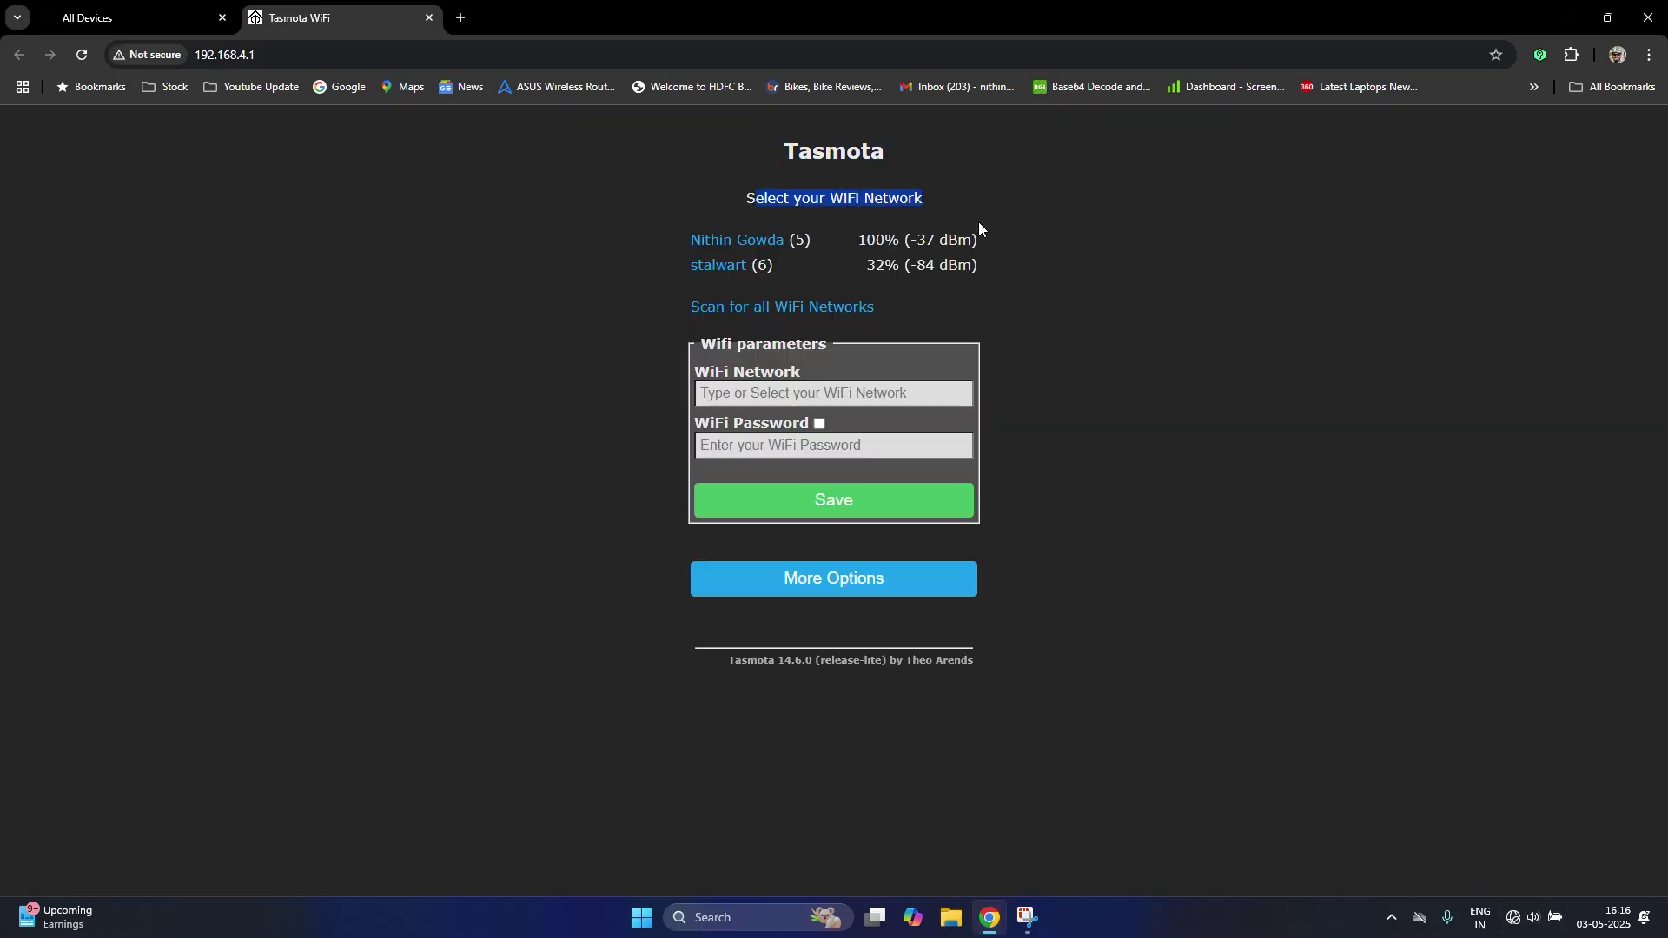
{"action": "left_click", "coordinate": [1001, 234]}
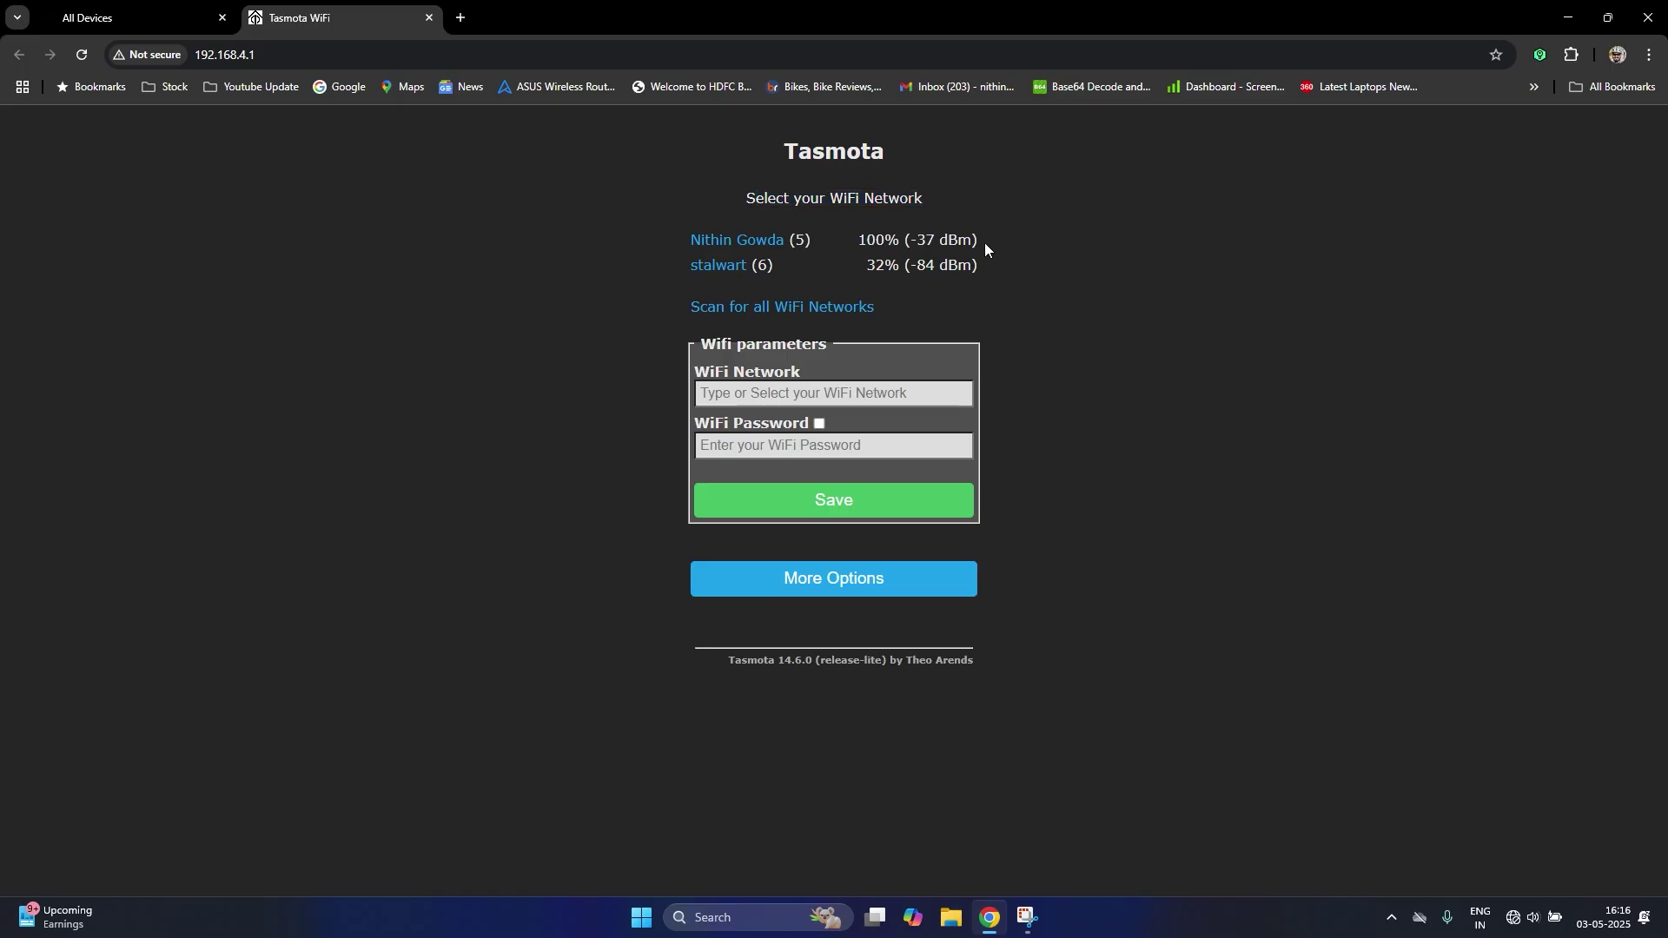
{"action": "left_click", "coordinate": [741, 244]}
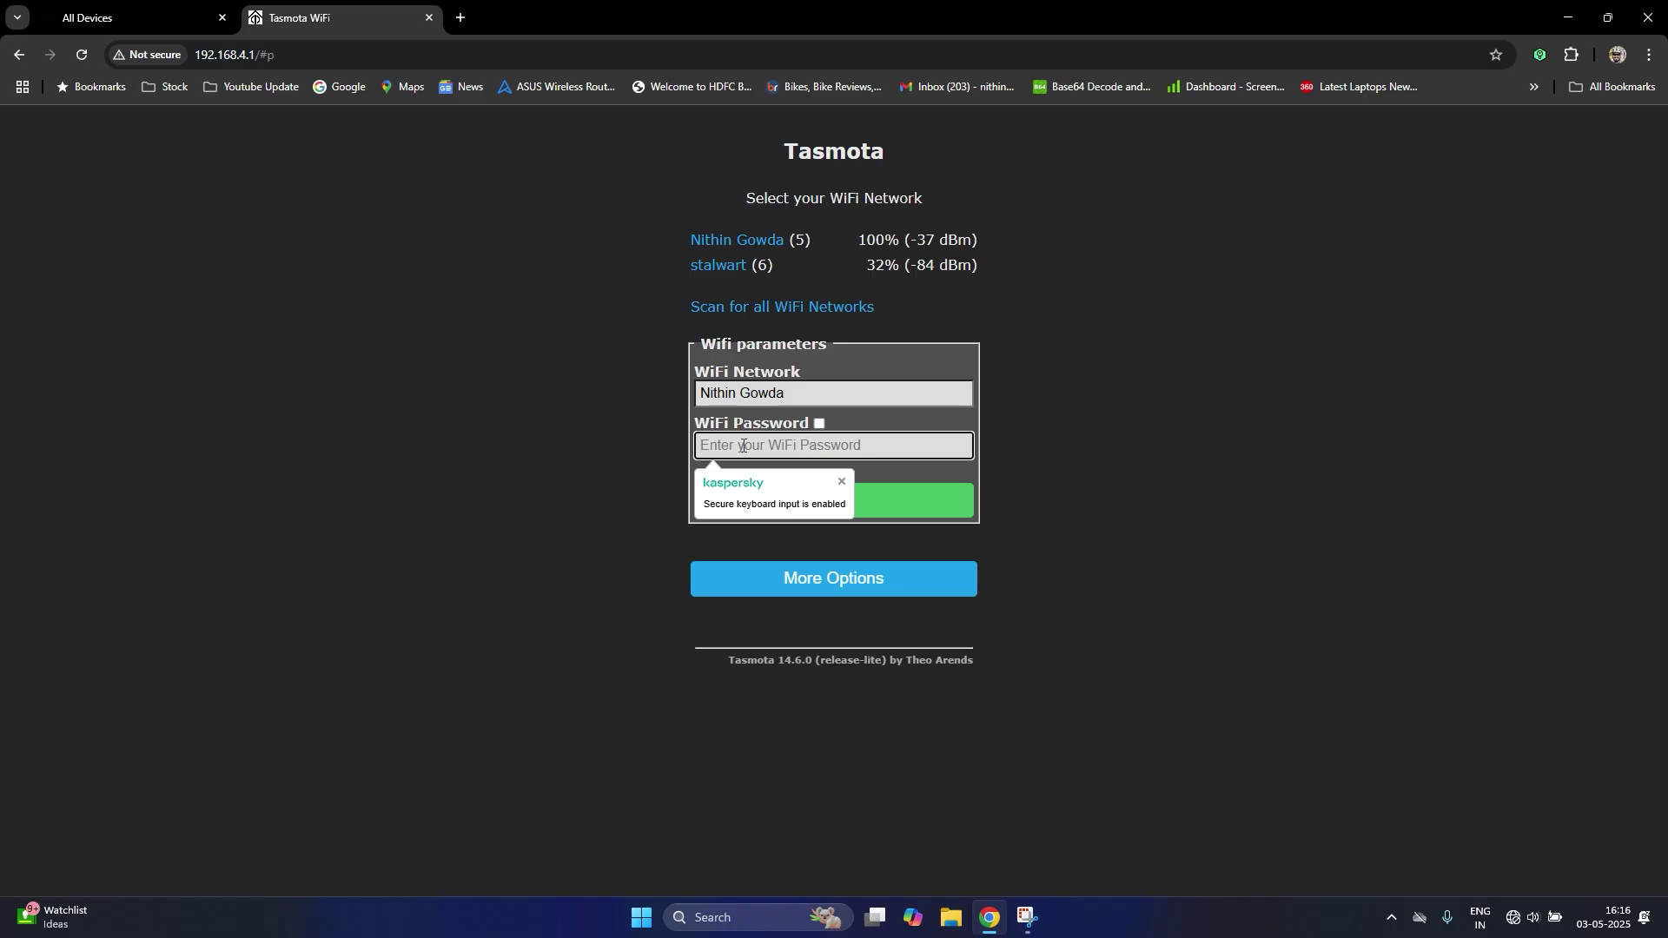
{"action": "type", "text": "••"}
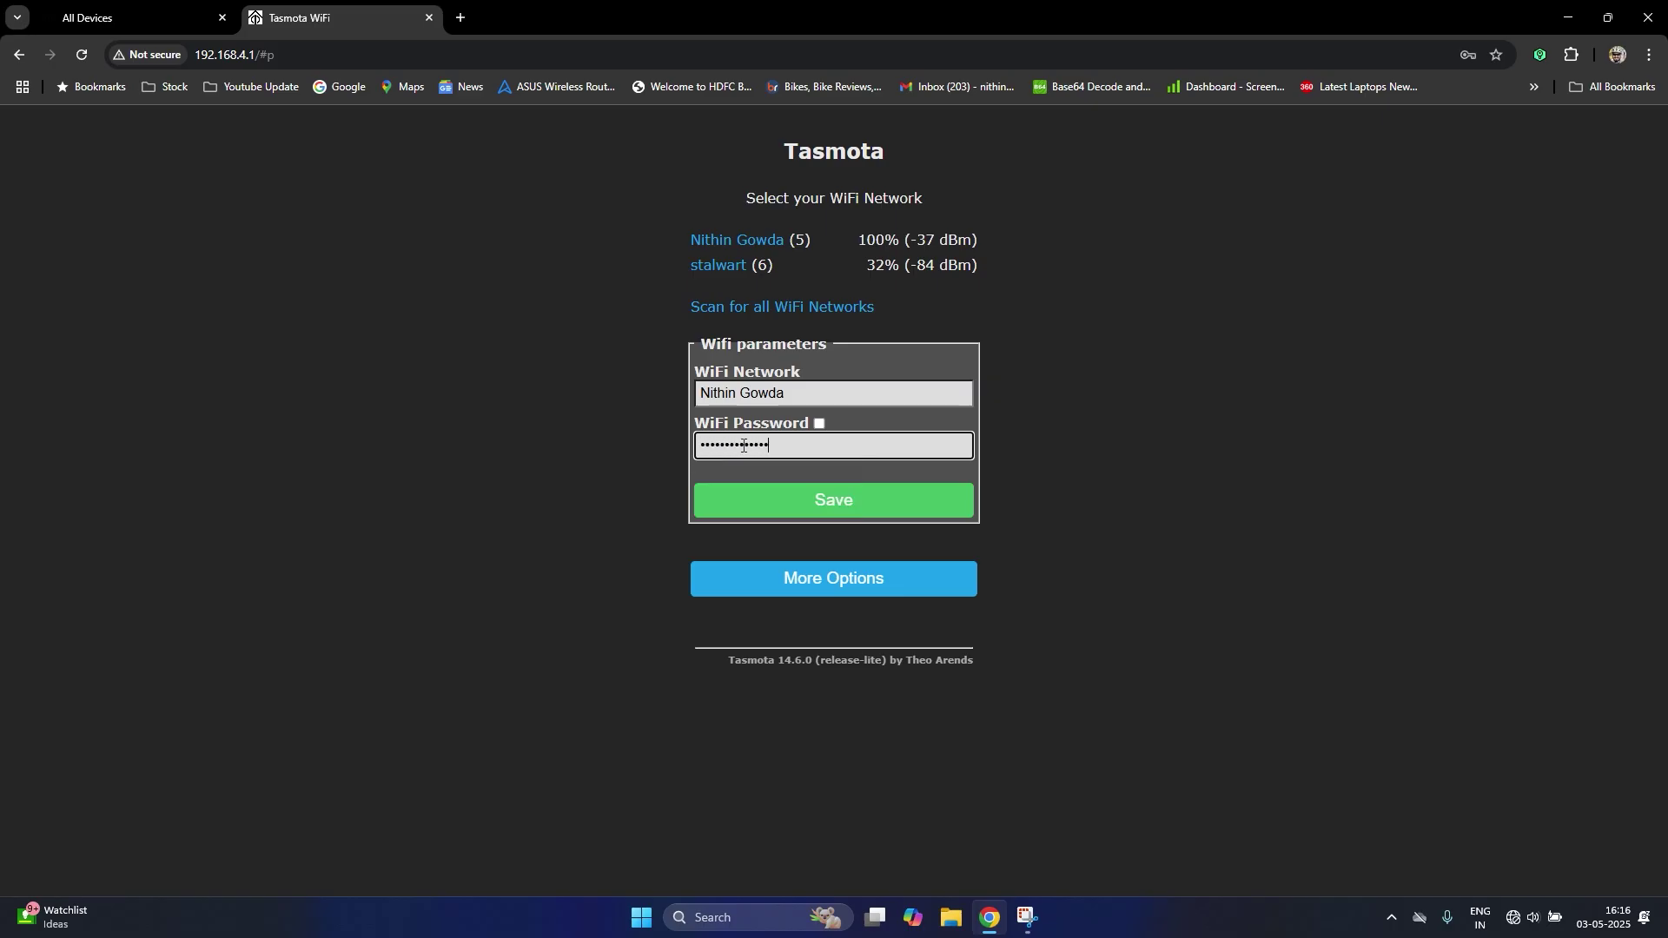
{"action": "left_click", "coordinate": [806, 508]}
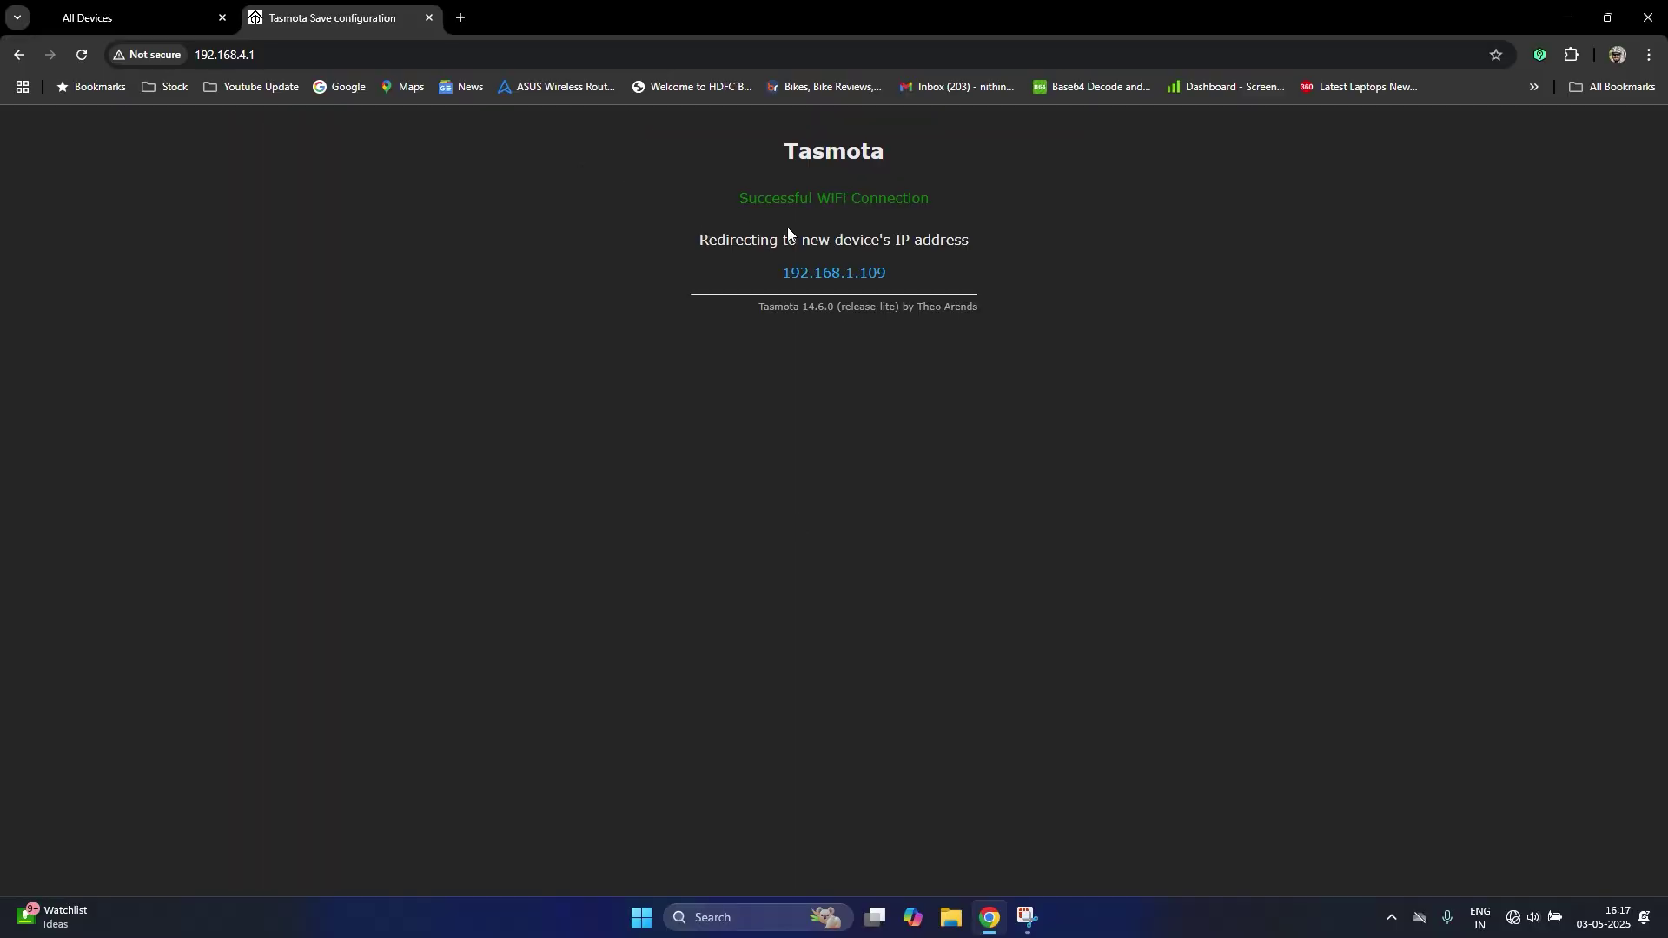
Open the bulb's page at 192.168.1.109 and toggle the light to test it
{"action": "left_click_drag", "start_coordinate": [749, 276], "coordinate": [1097, 454]}
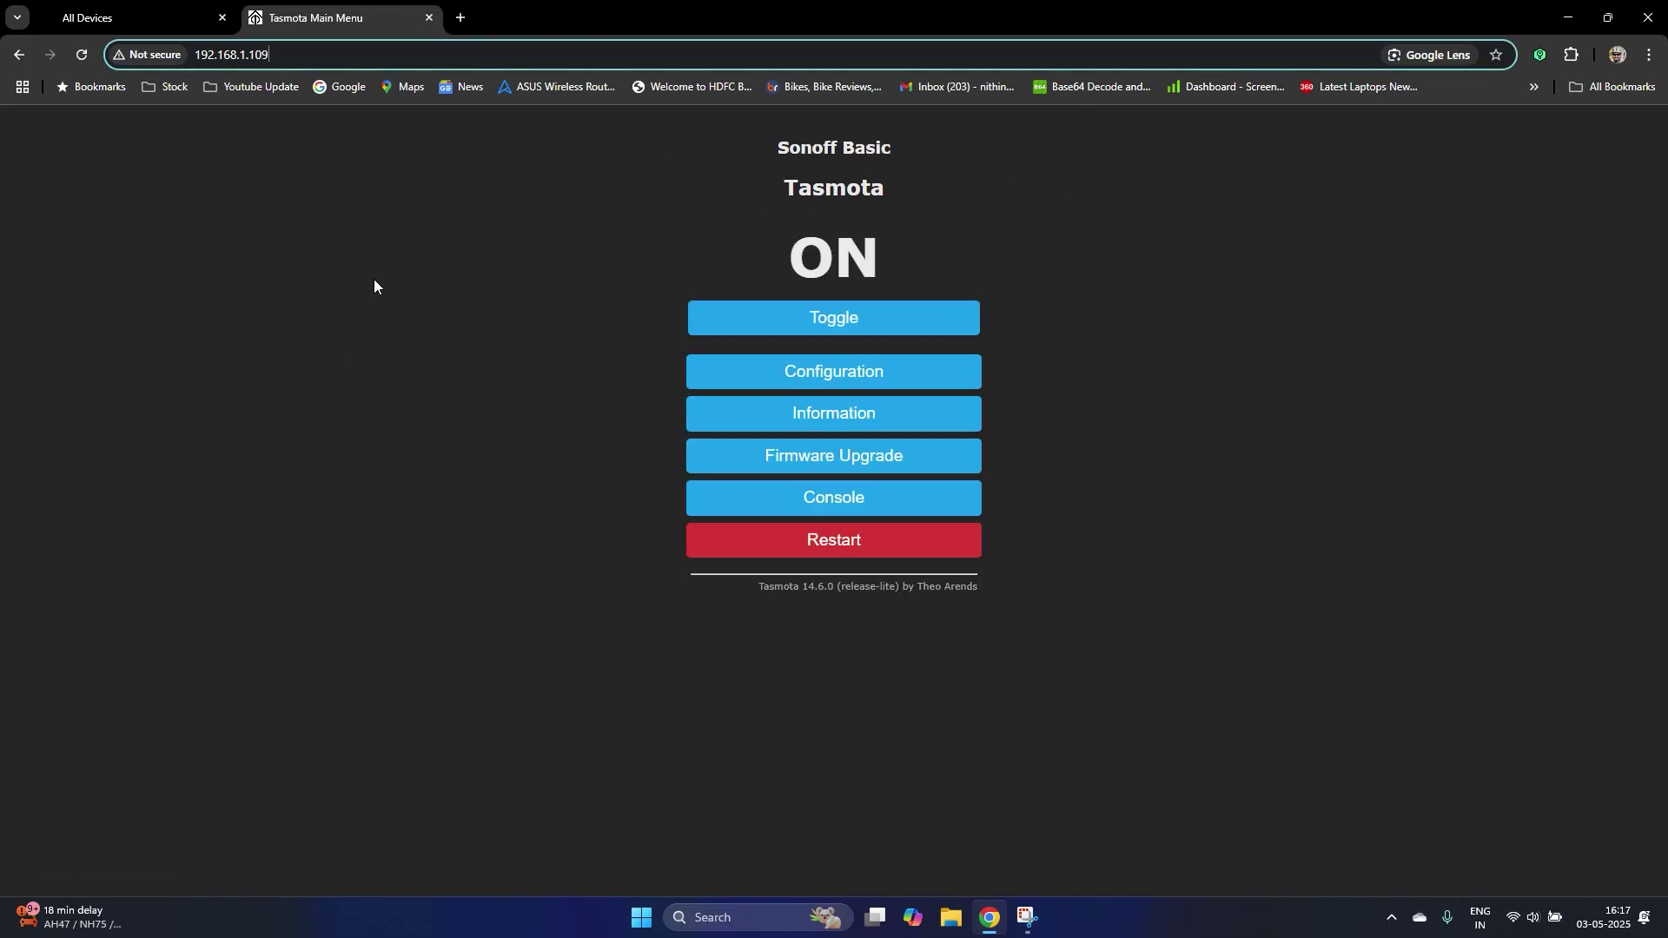
{"action": "left_click", "coordinate": [832, 325]}
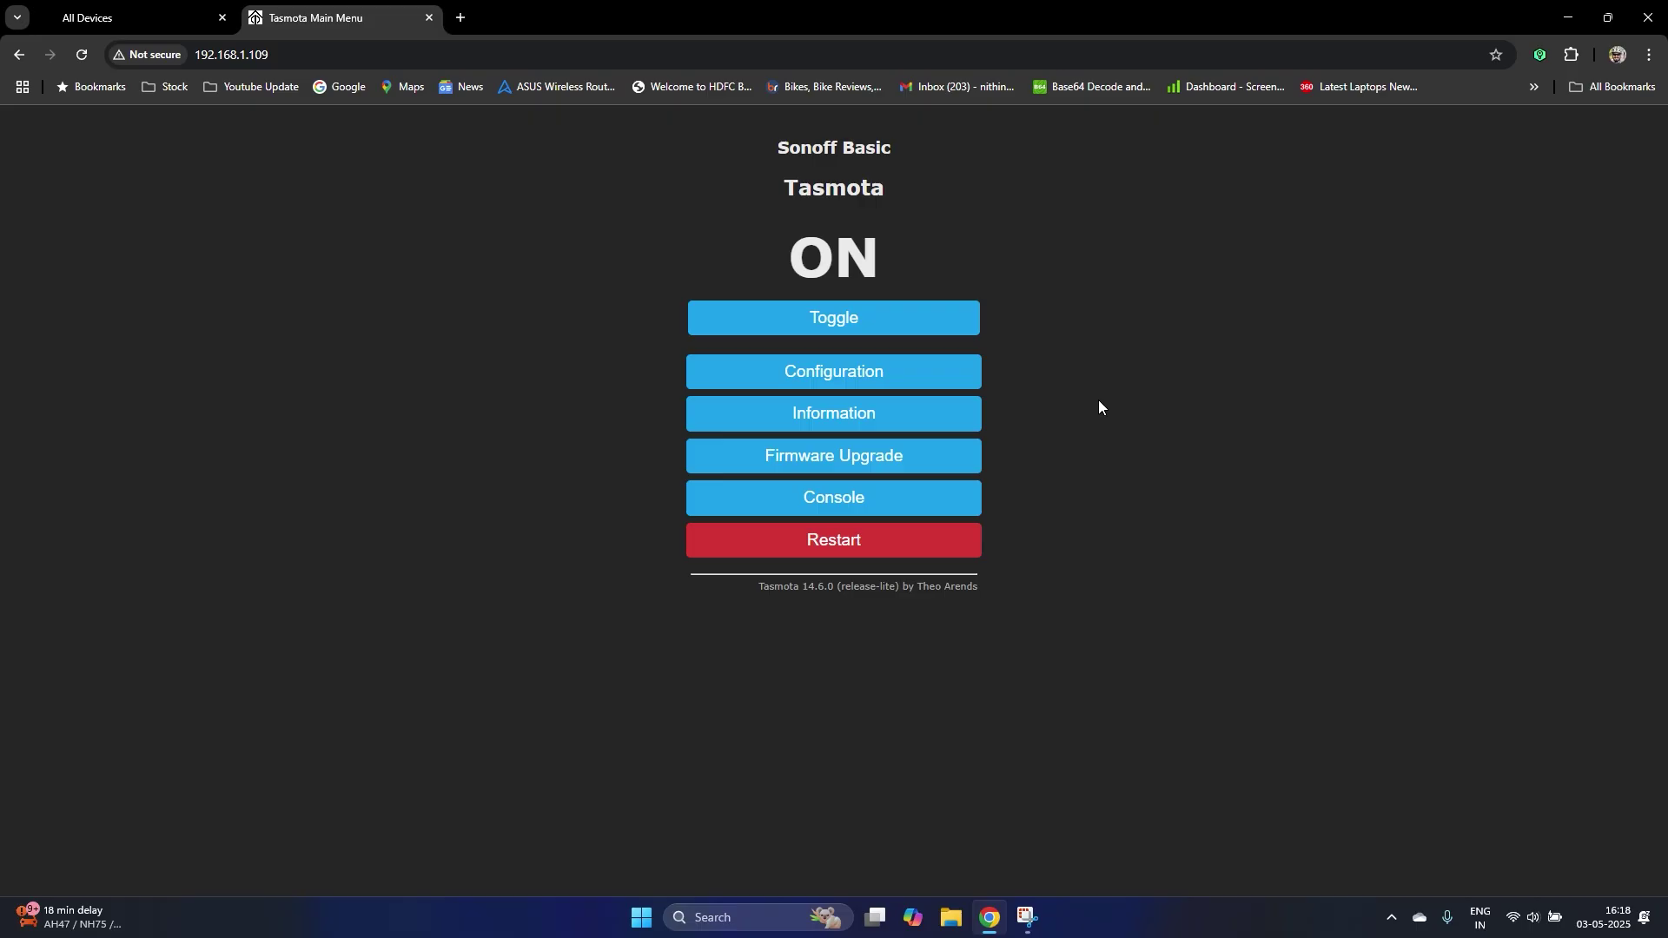
Open Configuration > Other and select the Generic template value for editing
{"action": "left_click", "coordinate": [826, 373]}
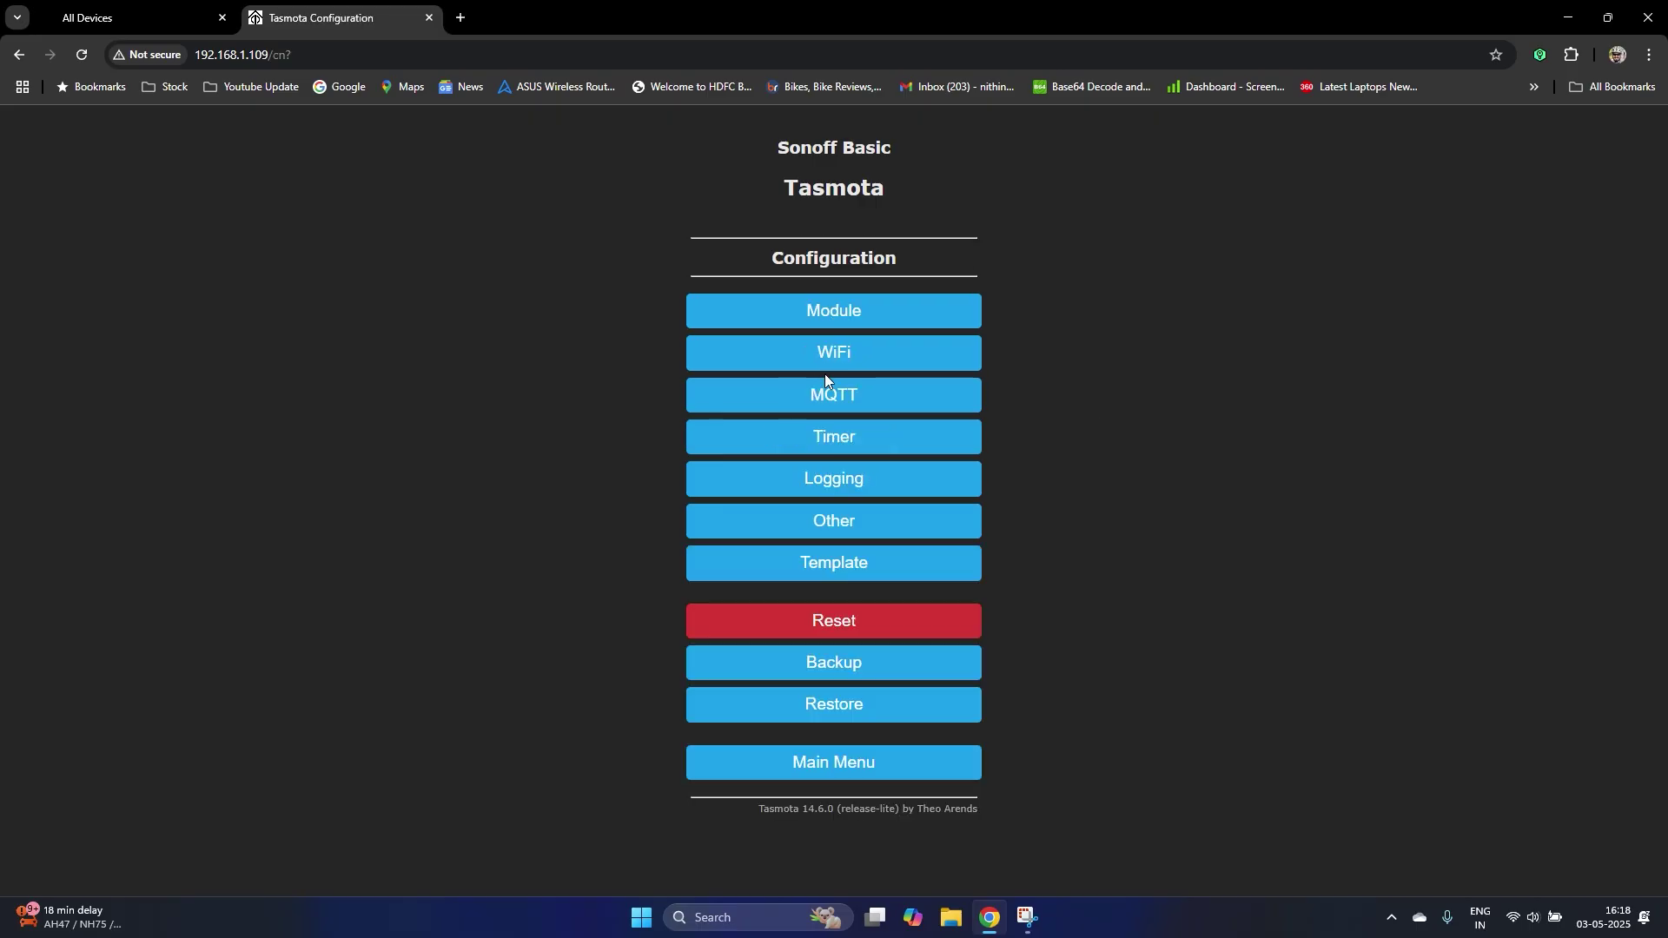
{"action": "left_click", "coordinate": [813, 525]}
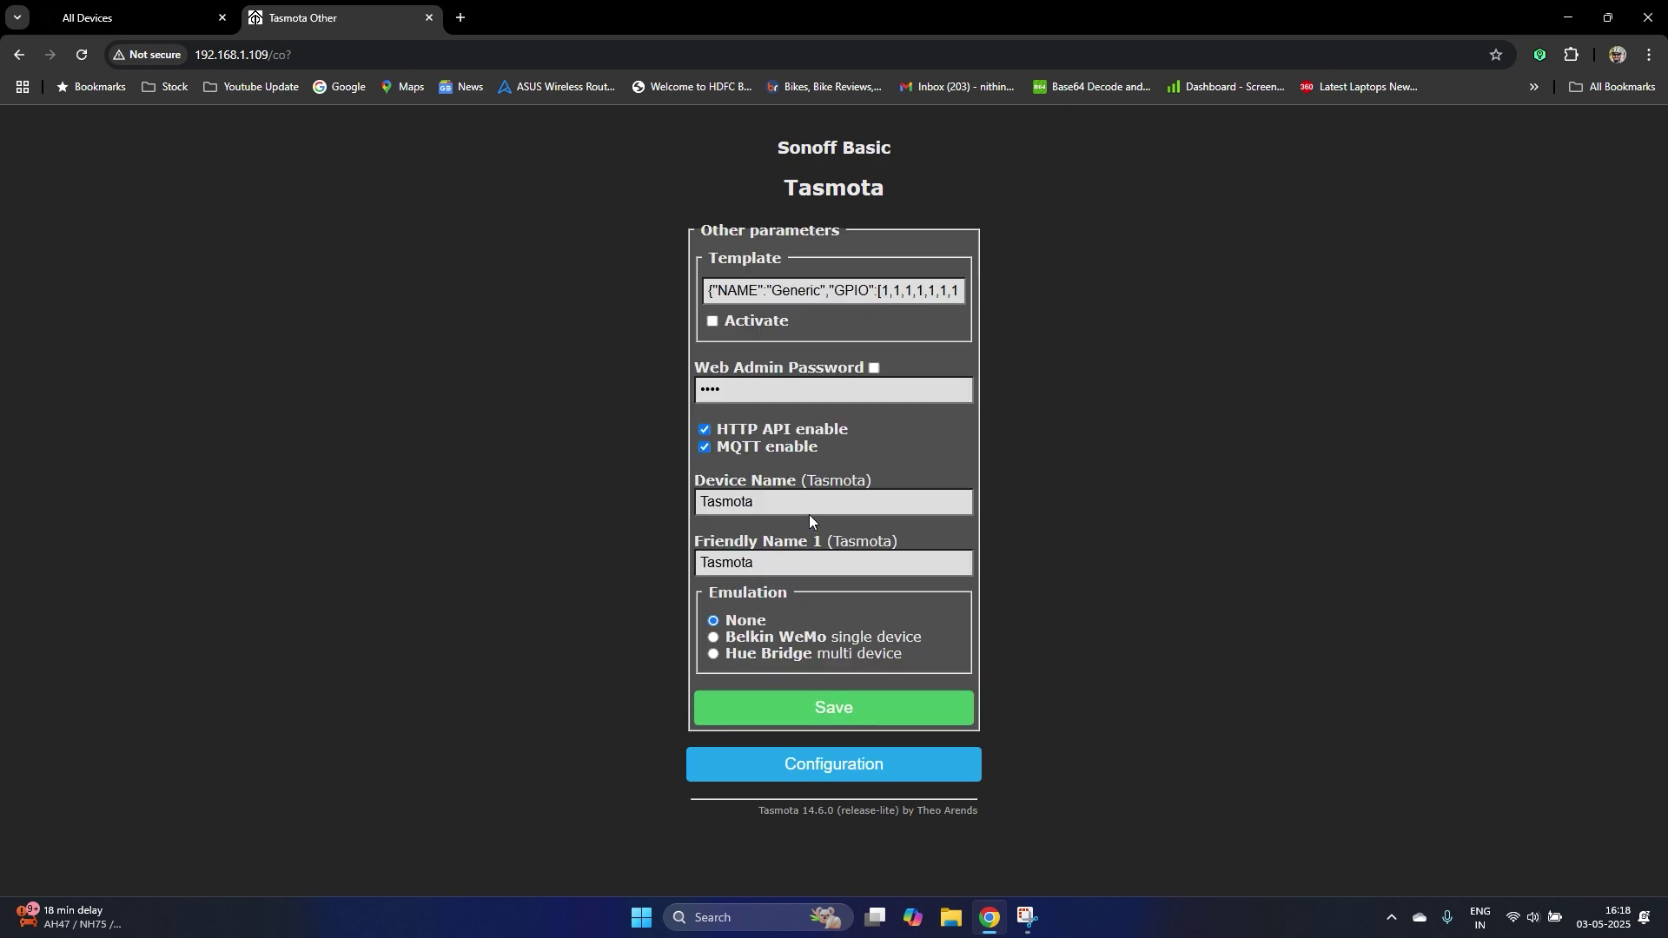
{"action": "left_click_drag", "start_coordinate": [781, 258], "coordinate": [813, 302]}
{"action": "left_click", "coordinate": [812, 297]}
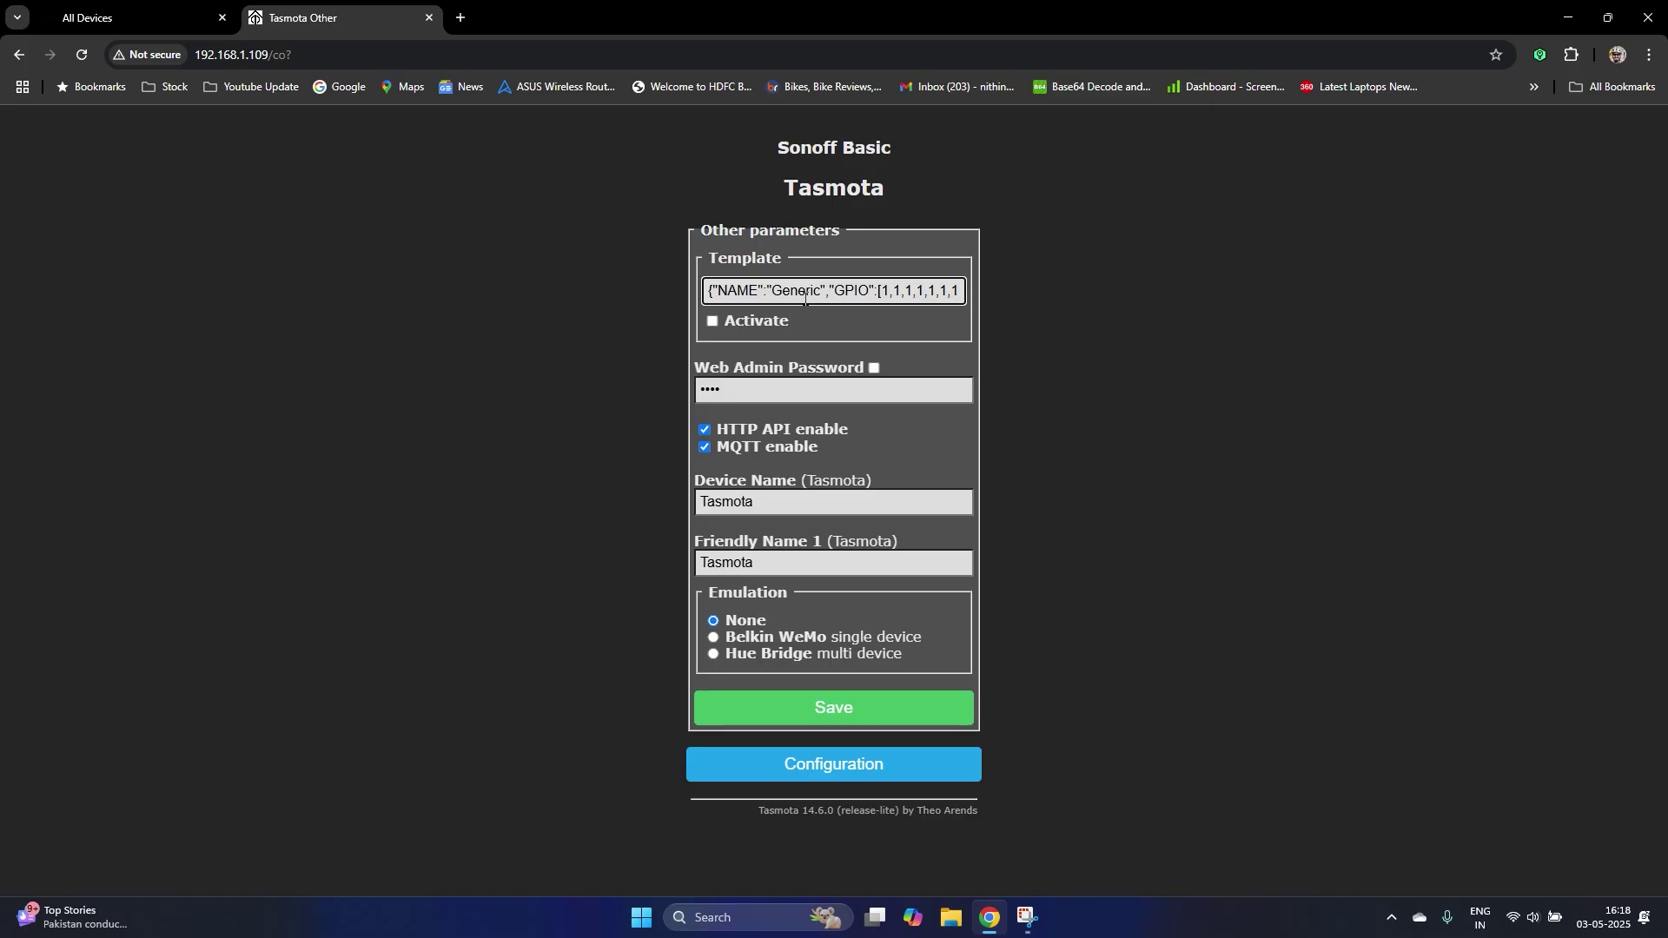
Switch to the device templates list and scroll through it
{"action": "left_click", "coordinate": [132, 19]}
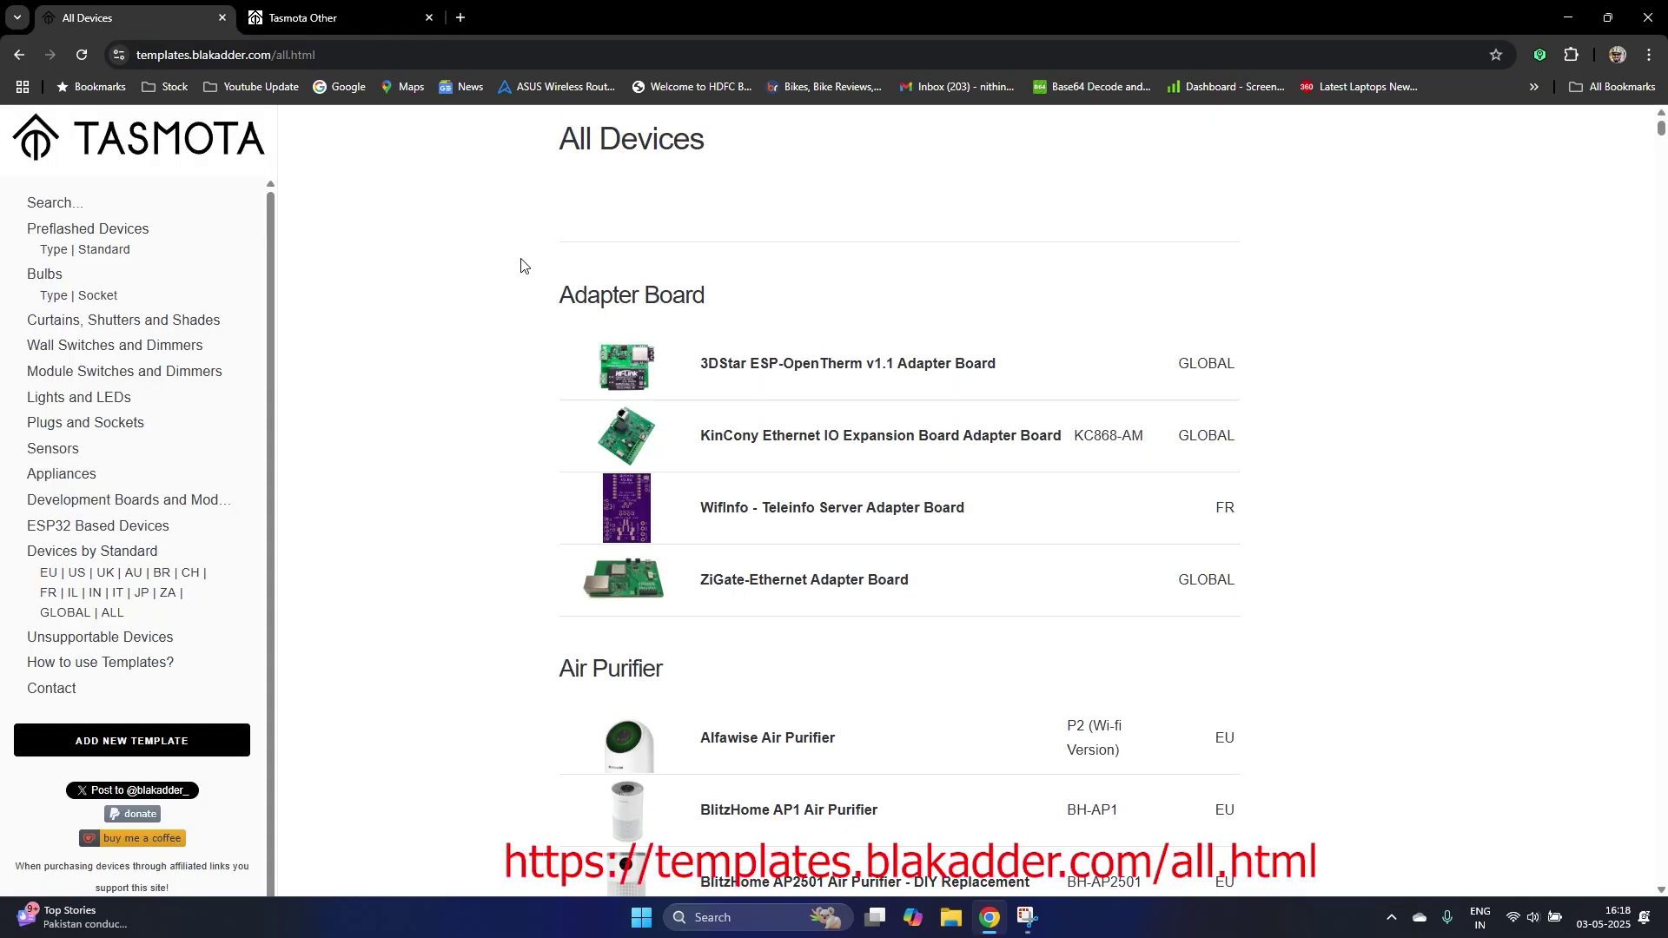
{"action": "scroll", "coordinate": [539, 339], "scroll_direction": "down", "scroll_amount": 12}
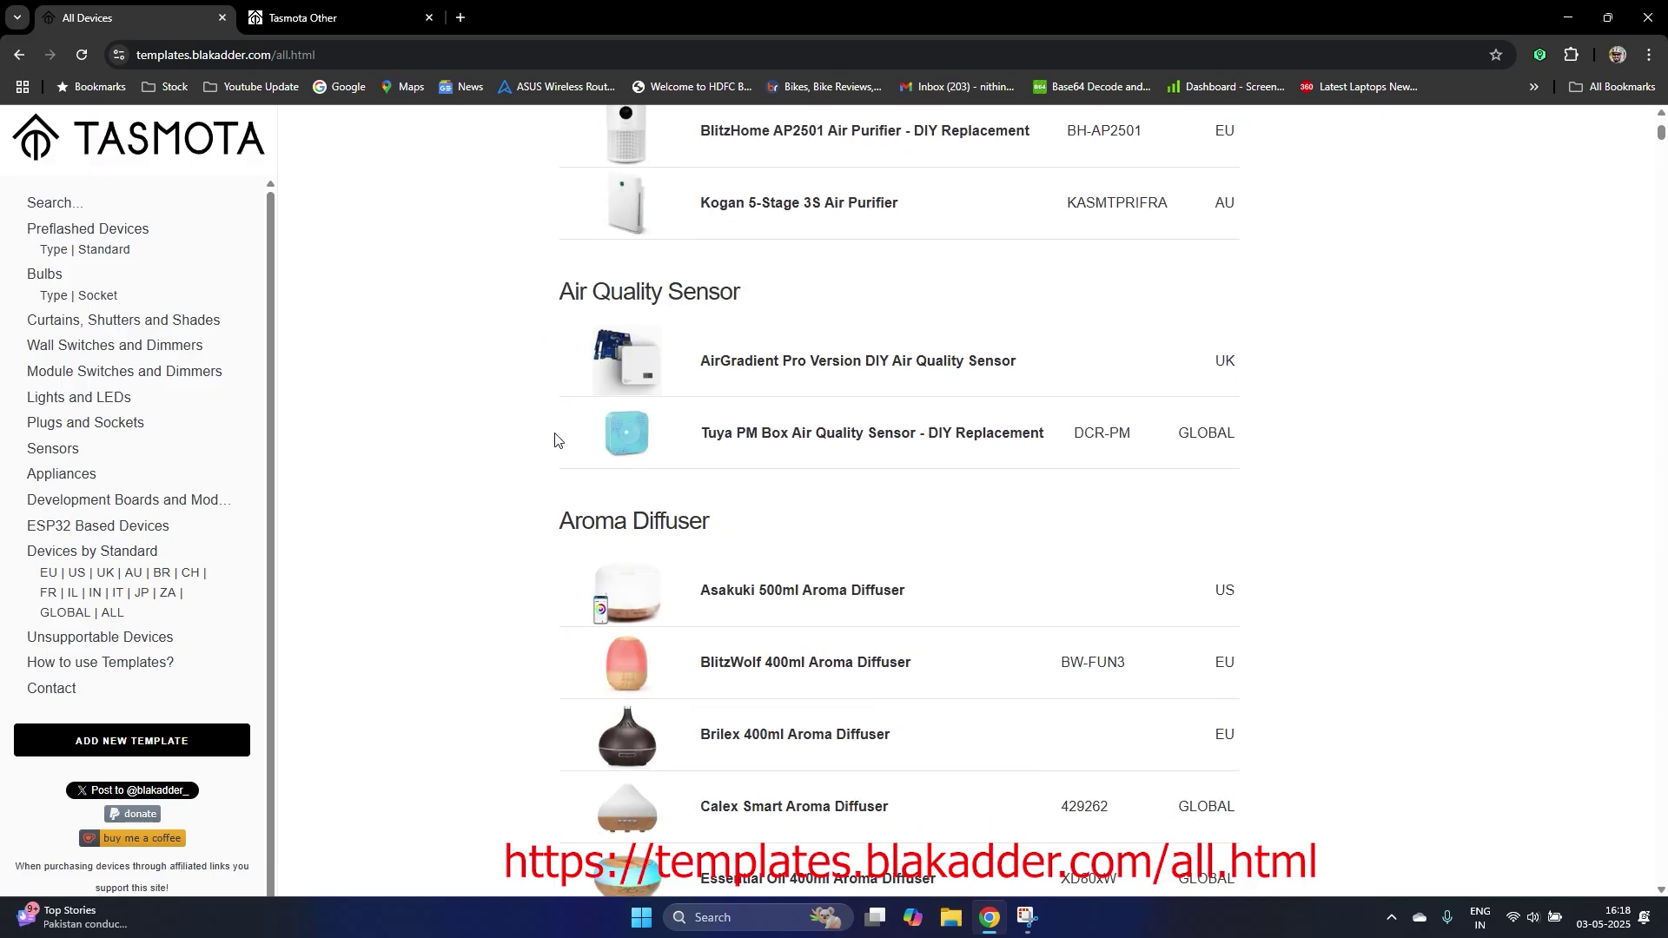
{"action": "scroll", "coordinate": [556, 451], "scroll_direction": "down", "scroll_amount": 1}
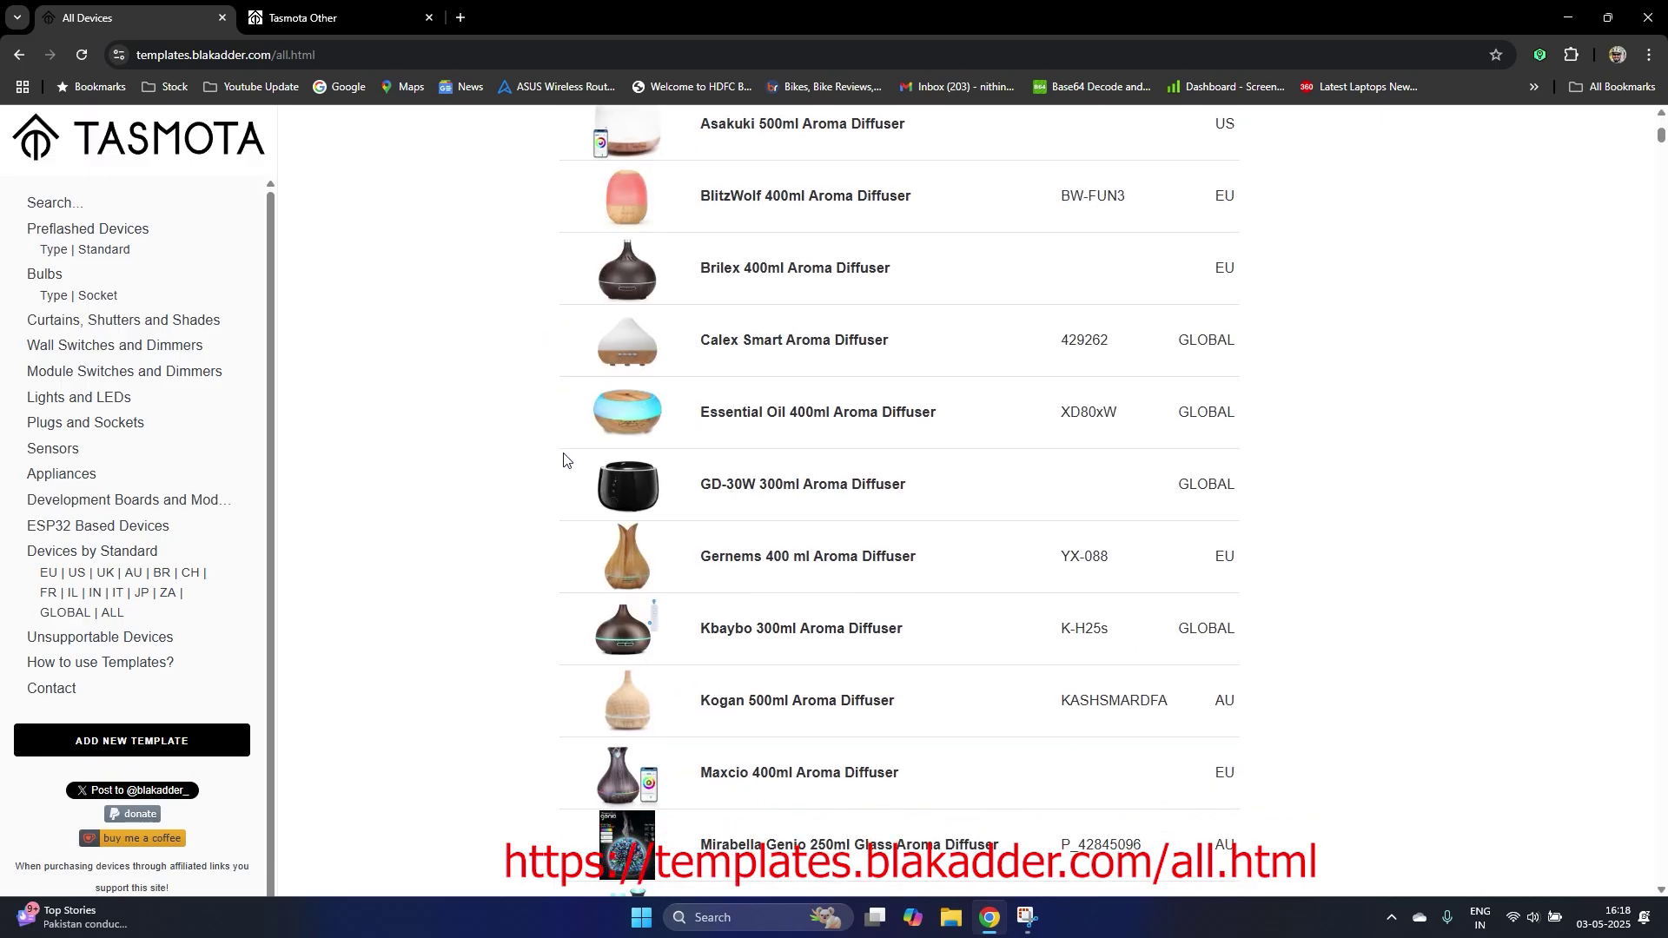
{"action": "scroll", "coordinate": [563, 460], "scroll_direction": "down", "scroll_amount": 2}
{"action": "scroll", "coordinate": [495, 558], "scroll_direction": "up", "scroll_amount": 7}
{"action": "scroll", "coordinate": [498, 560], "scroll_direction": "down", "scroll_amount": 3}
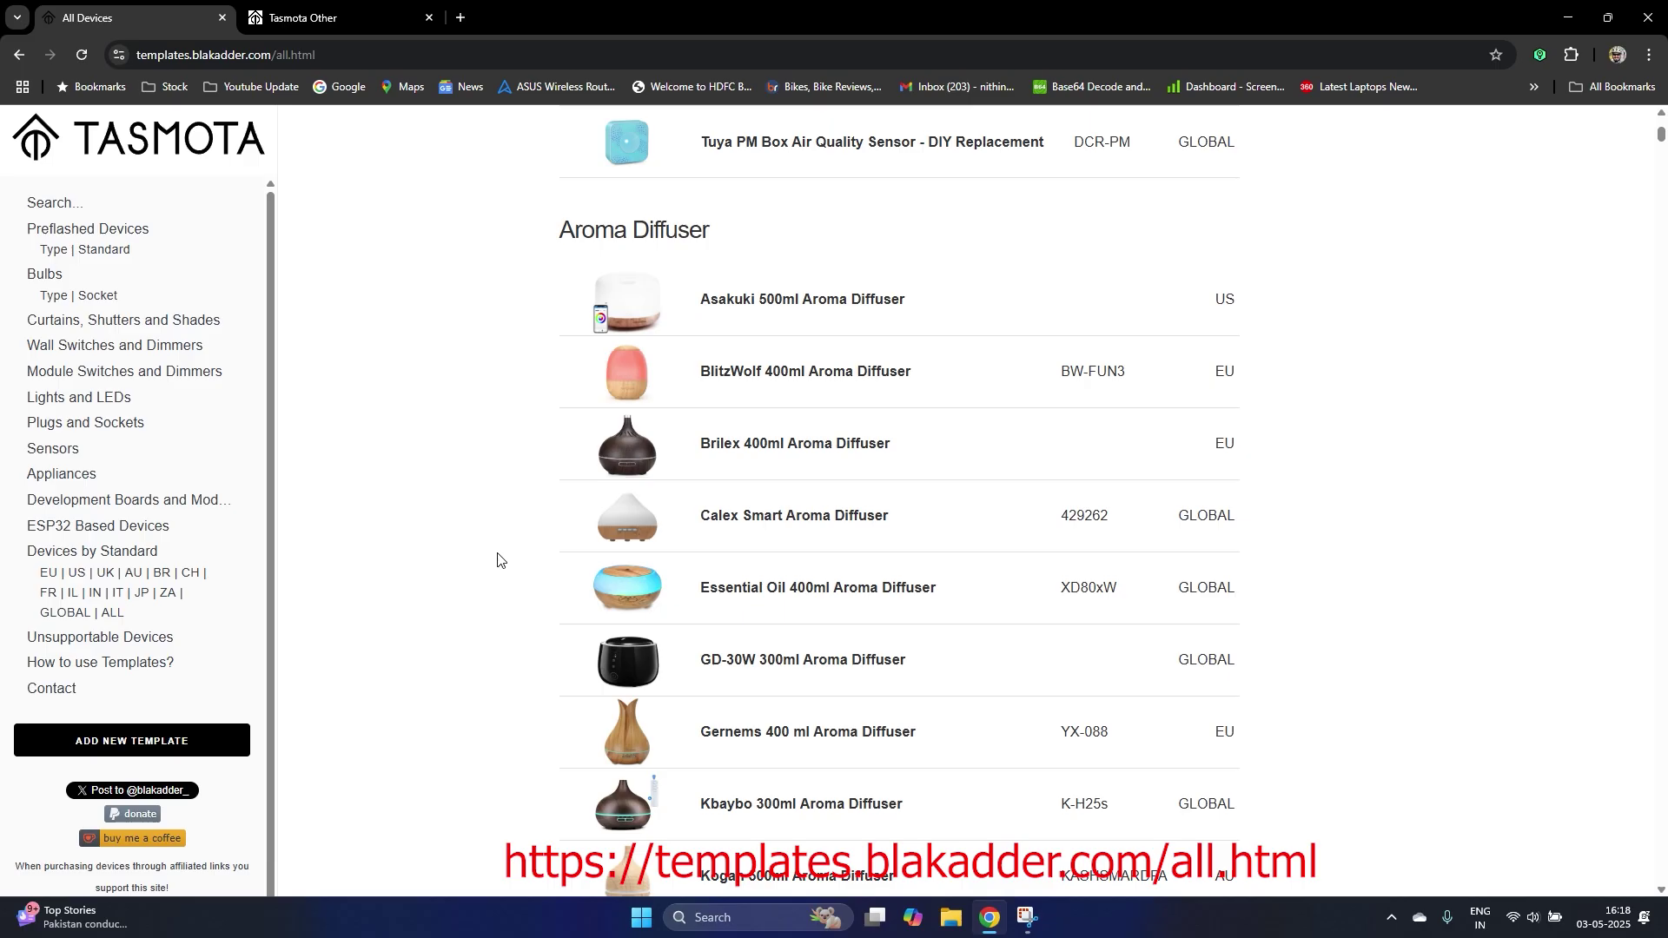
Search the templates page for 'wipro' and step through matches to the Wipro Garnet 9W bulb
{"action": "key", "text": "ctrl+f"}
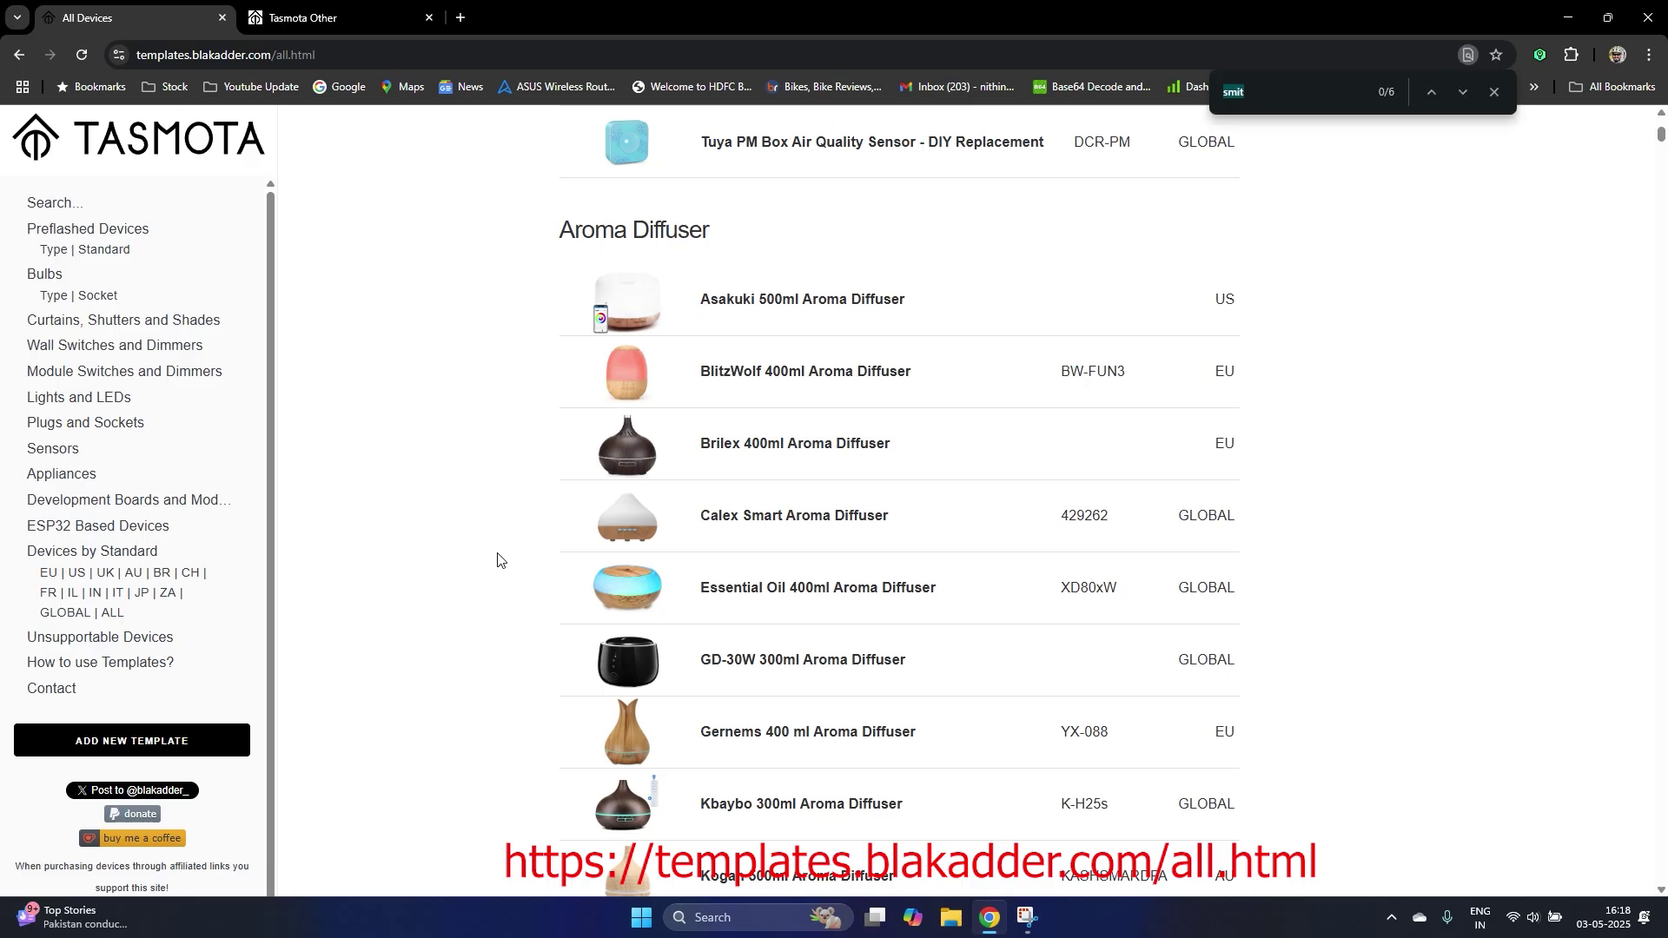
{"action": "type", "text": "wipro"}
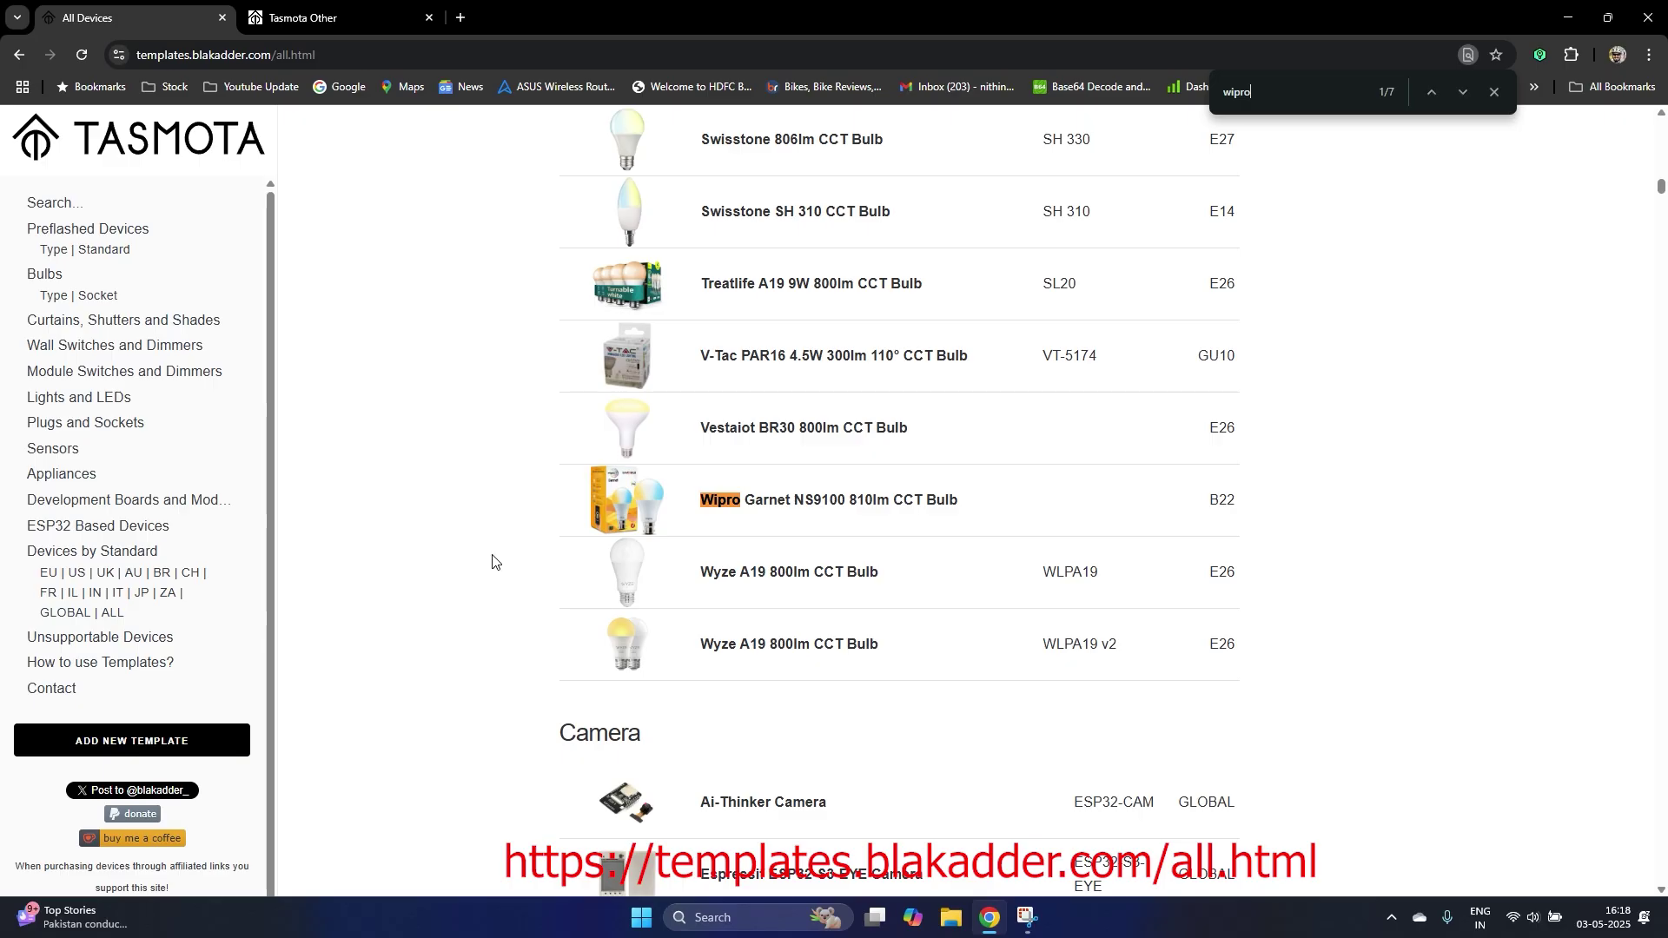
{"action": "scroll", "coordinate": [487, 566], "scroll_direction": "up", "scroll_amount": 2}
{"action": "left_click", "coordinate": [1463, 92]}
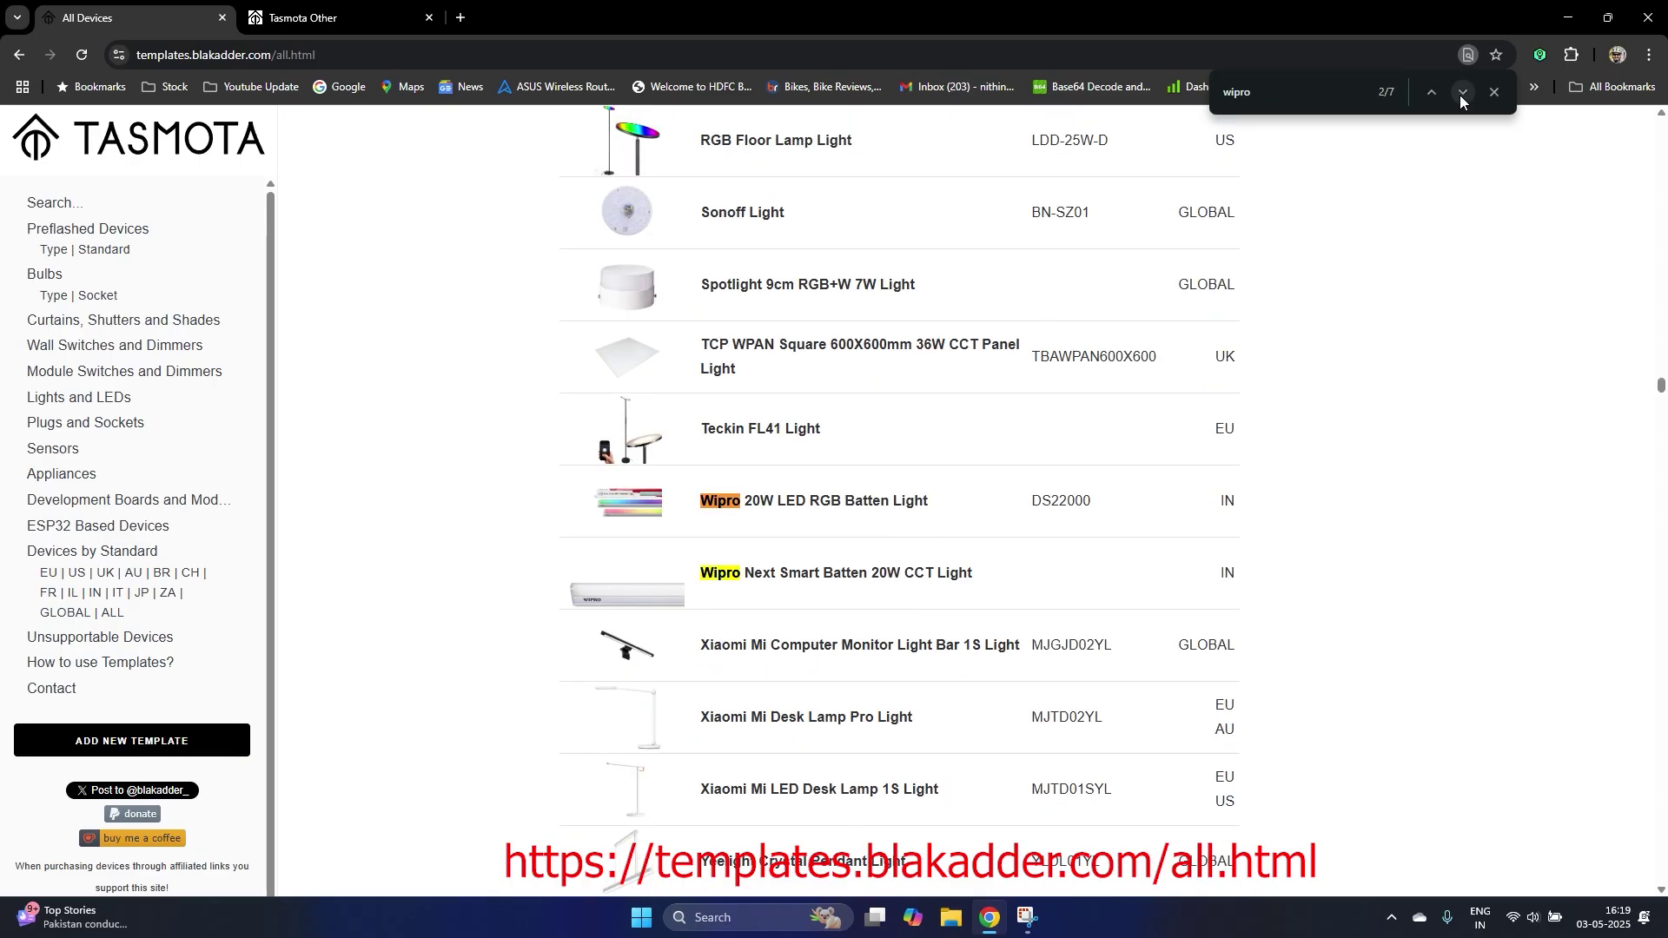
{"action": "left_click", "coordinate": [1462, 92]}
{"action": "left_click", "coordinate": [1463, 92]}
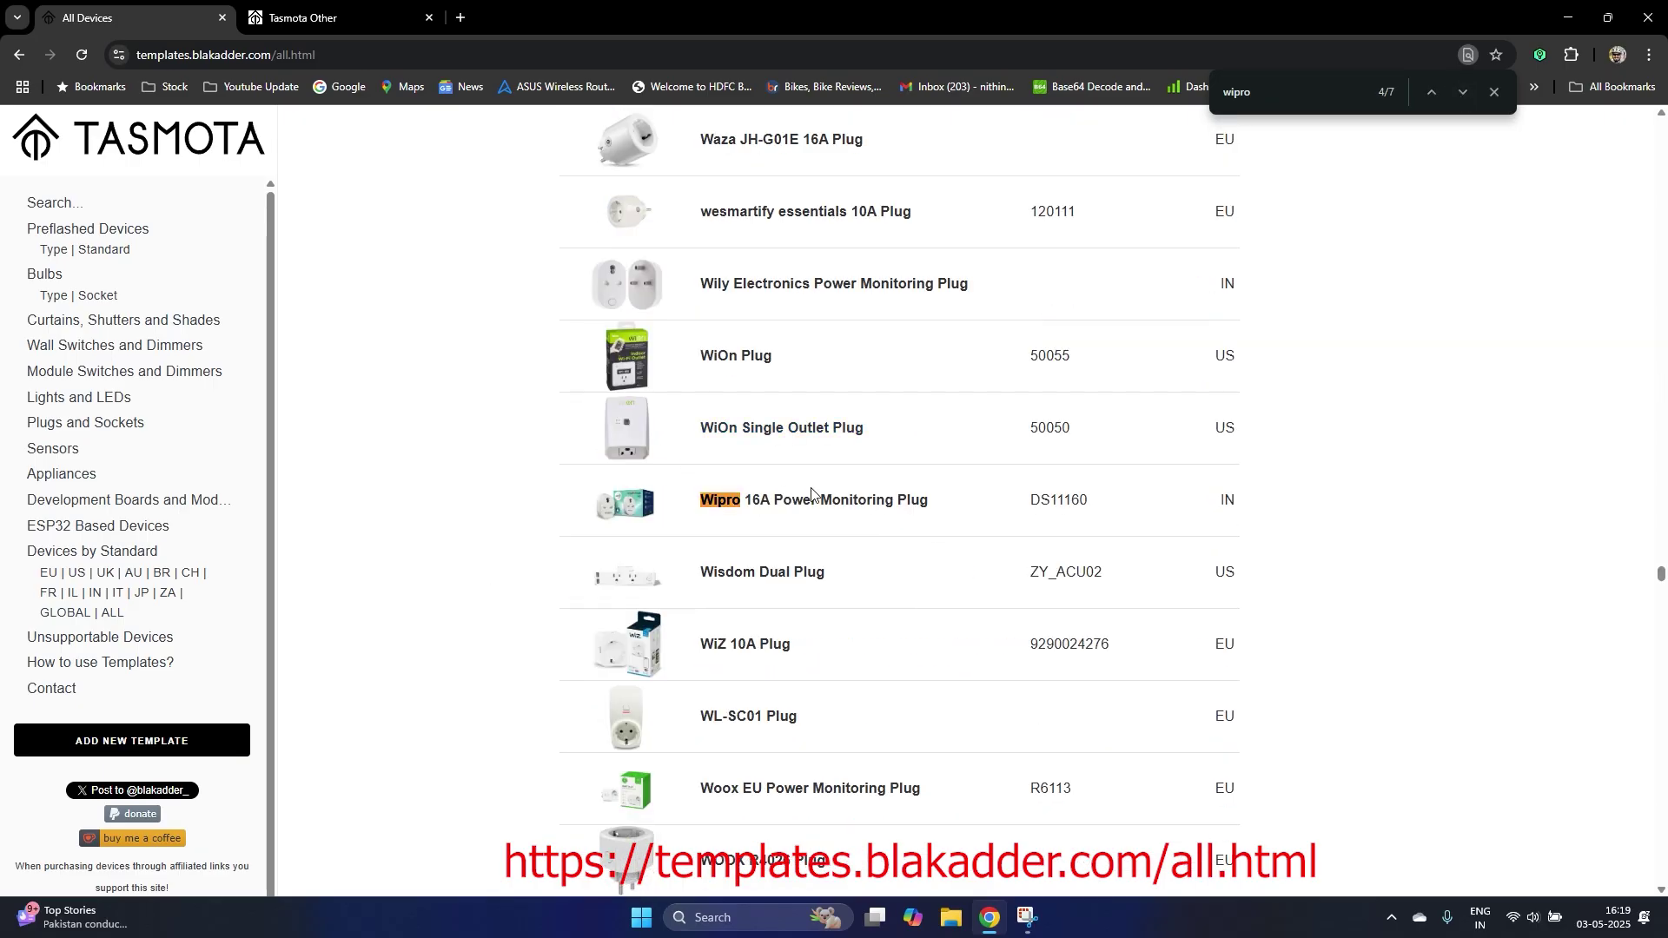
{"action": "left_click", "coordinate": [1462, 93]}
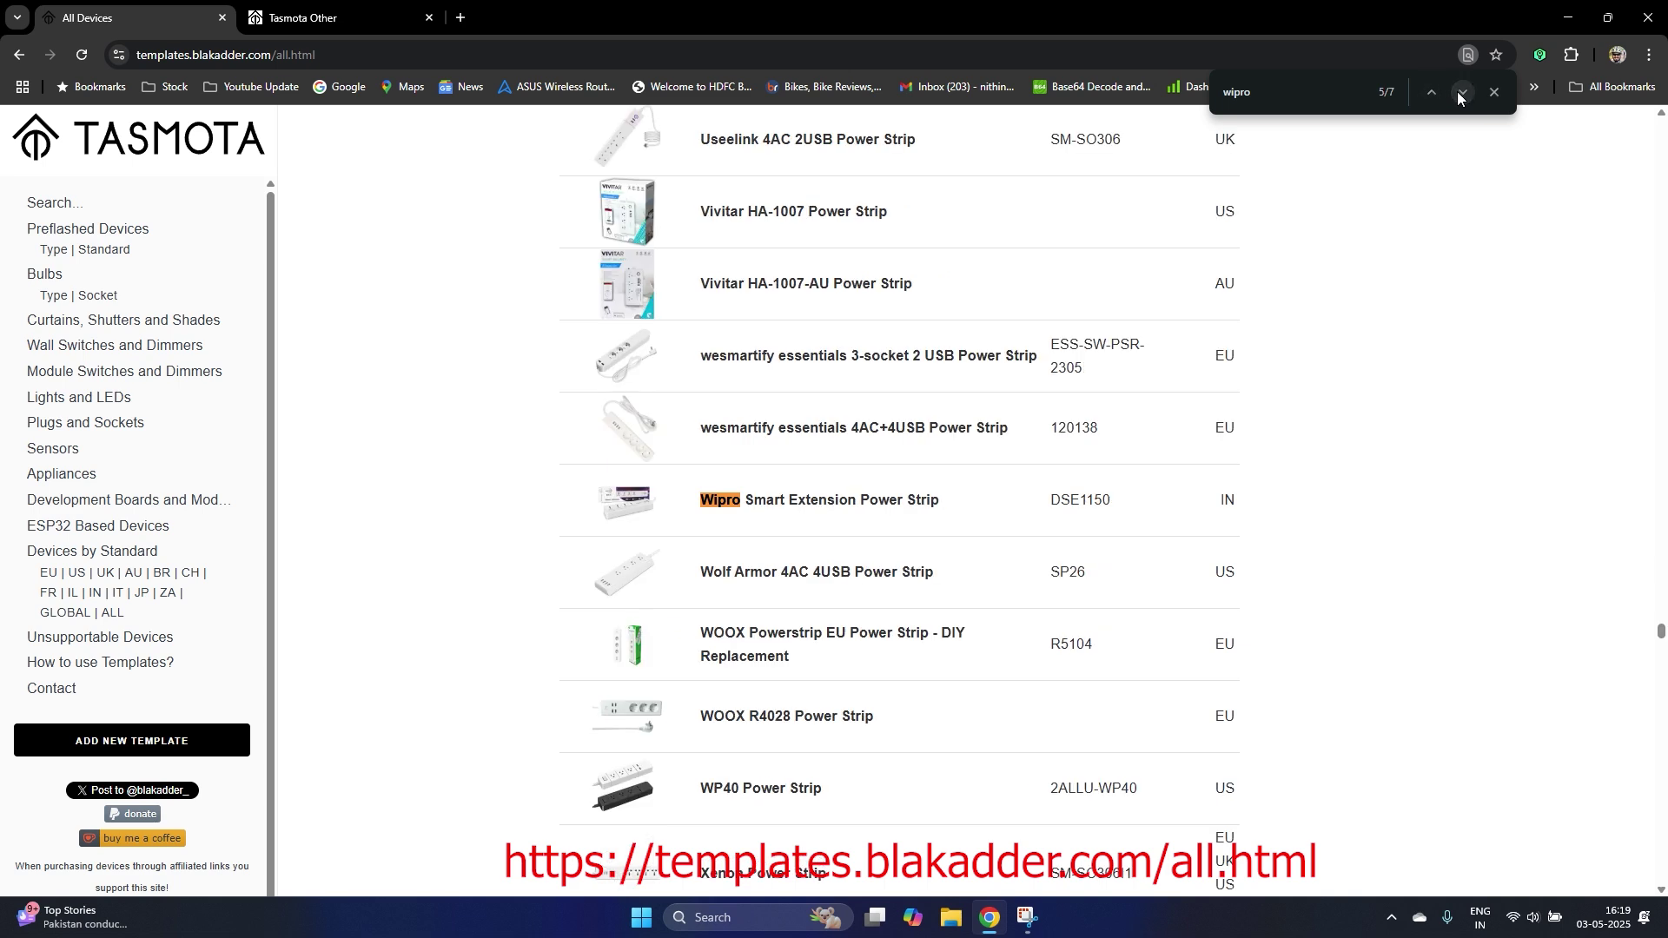
{"action": "left_click", "coordinate": [1461, 93]}
Search for 'smit', open the Smitch 10W CCT Bulb (SB0310 - B22) page and copy its template
{"action": "left_click", "coordinate": [166, 52]}
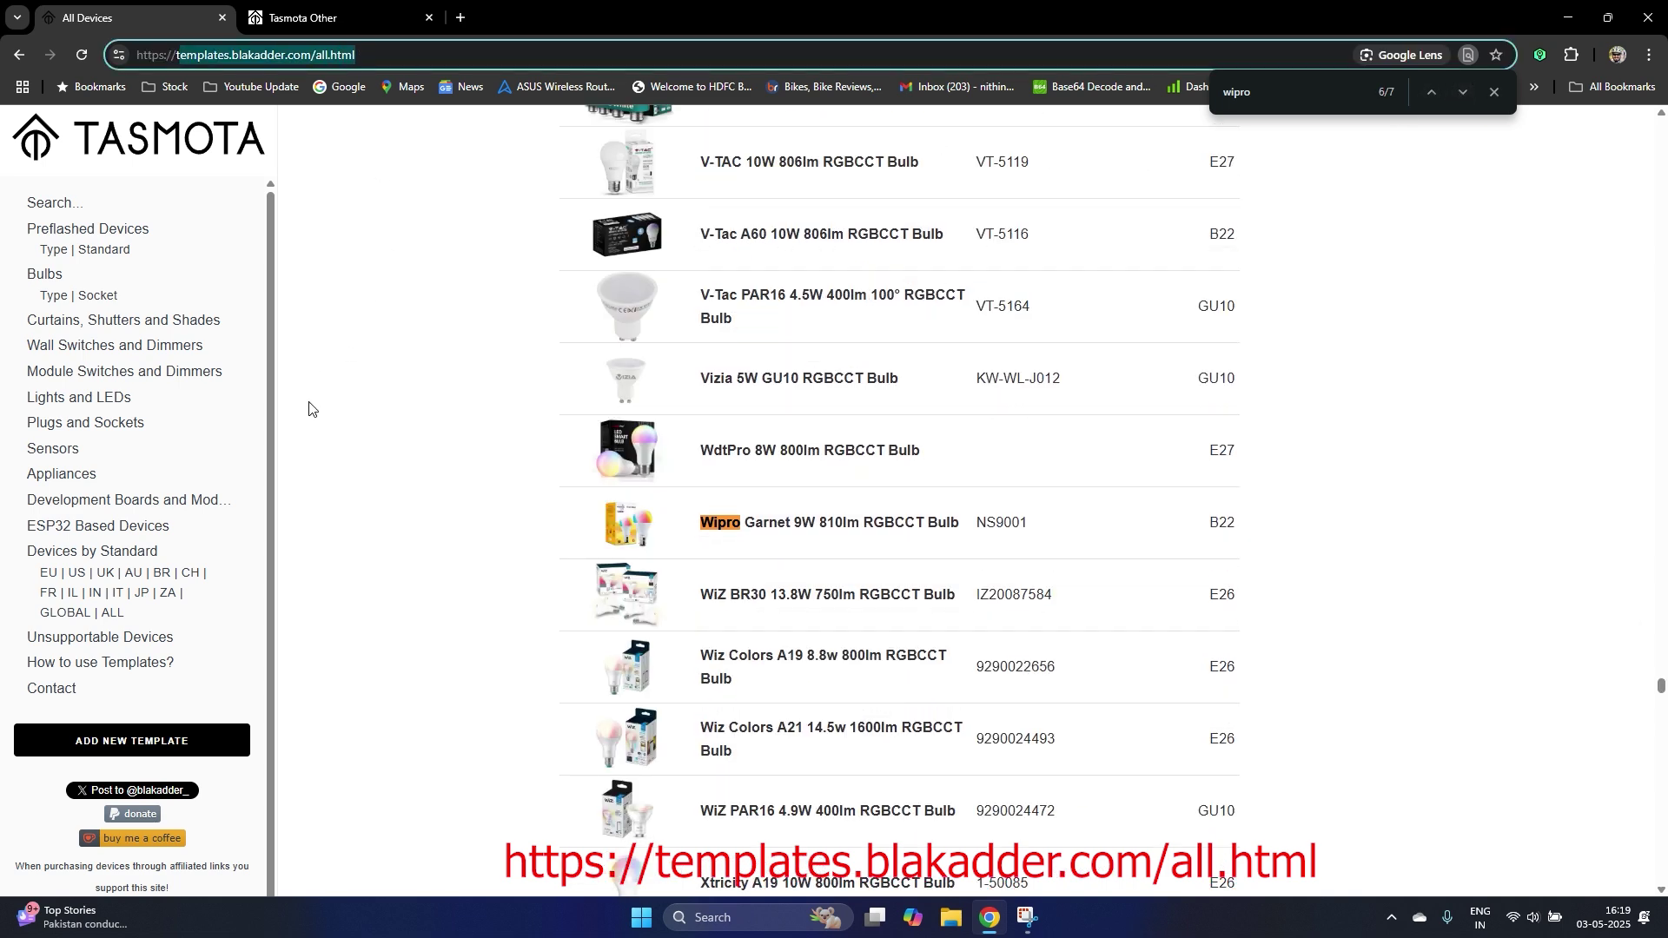
{"action": "left_click", "coordinate": [1322, 101]}
{"action": "type", "text": "s"}
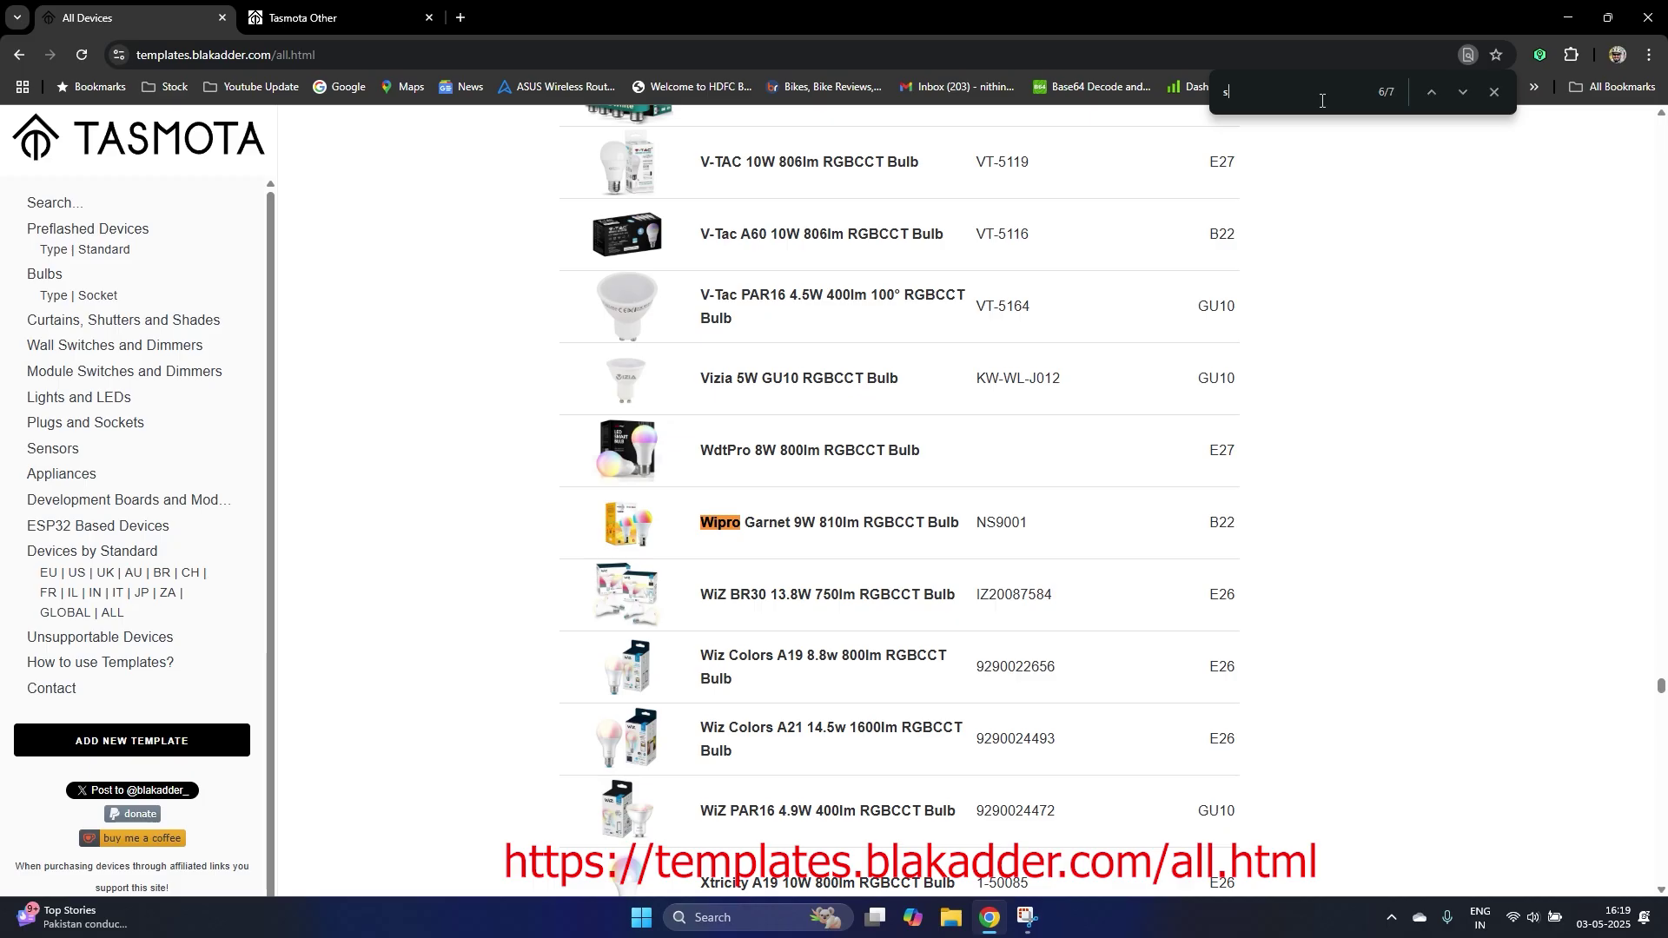
{"action": "type", "text": "mit"}
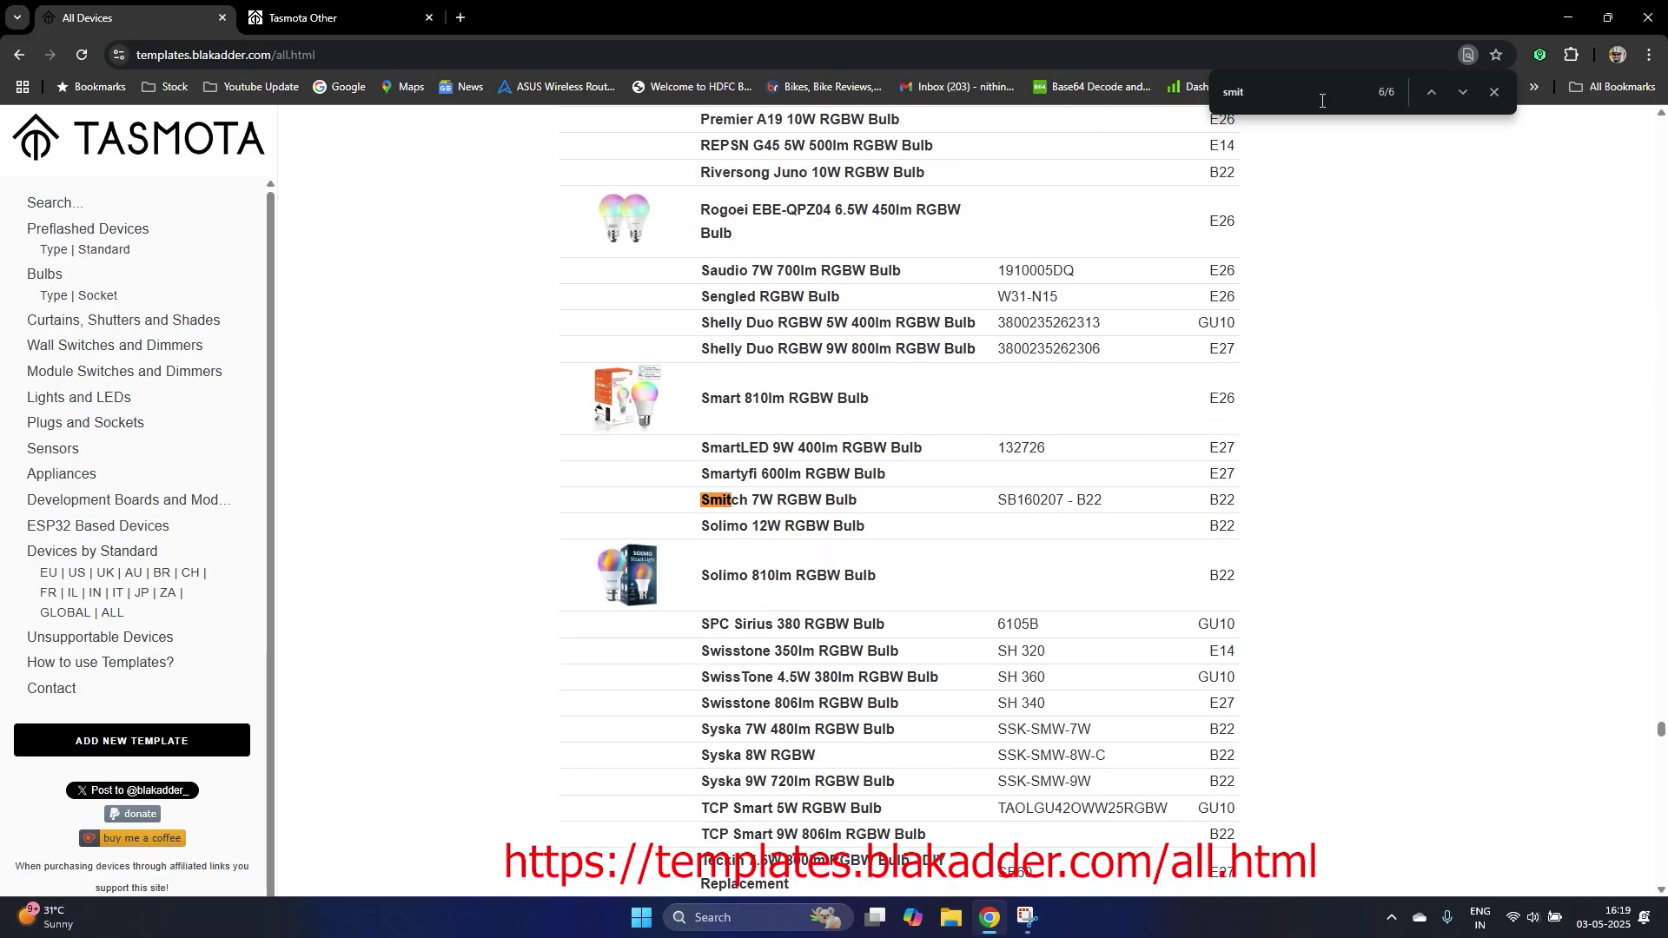
{"action": "left_click", "coordinate": [1462, 92]}
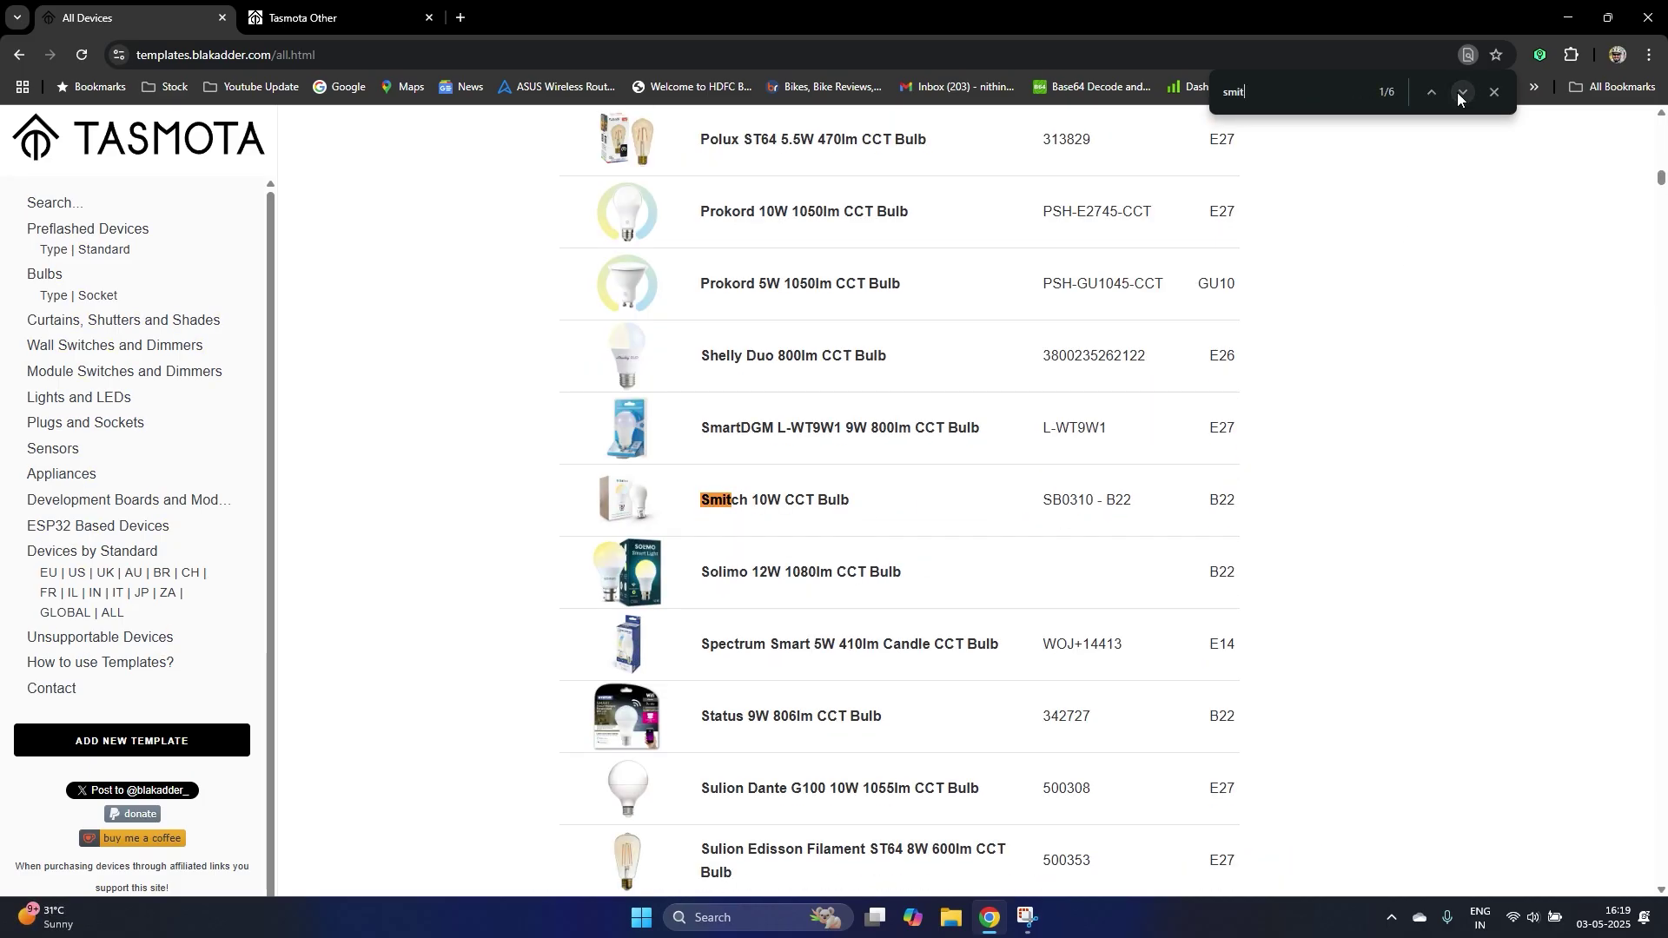
{"action": "left_click", "coordinate": [769, 507]}
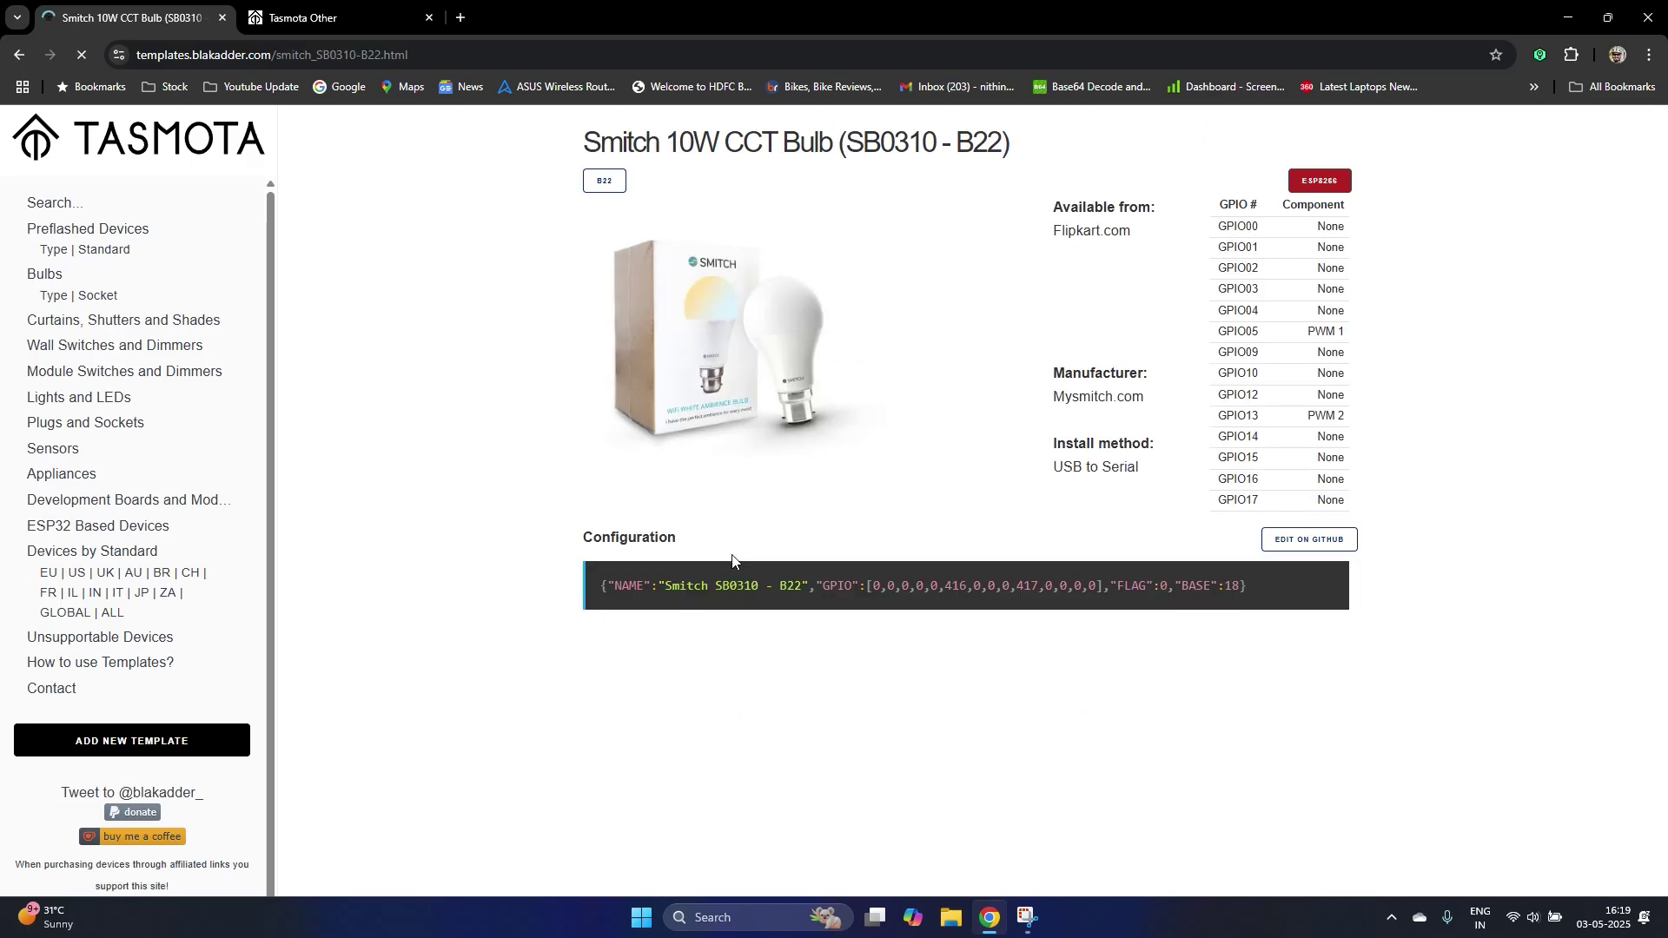
{"action": "left_click_drag", "start_coordinate": [578, 586], "coordinate": [1279, 587]}
{"action": "left_click", "coordinate": [1325, 578]}
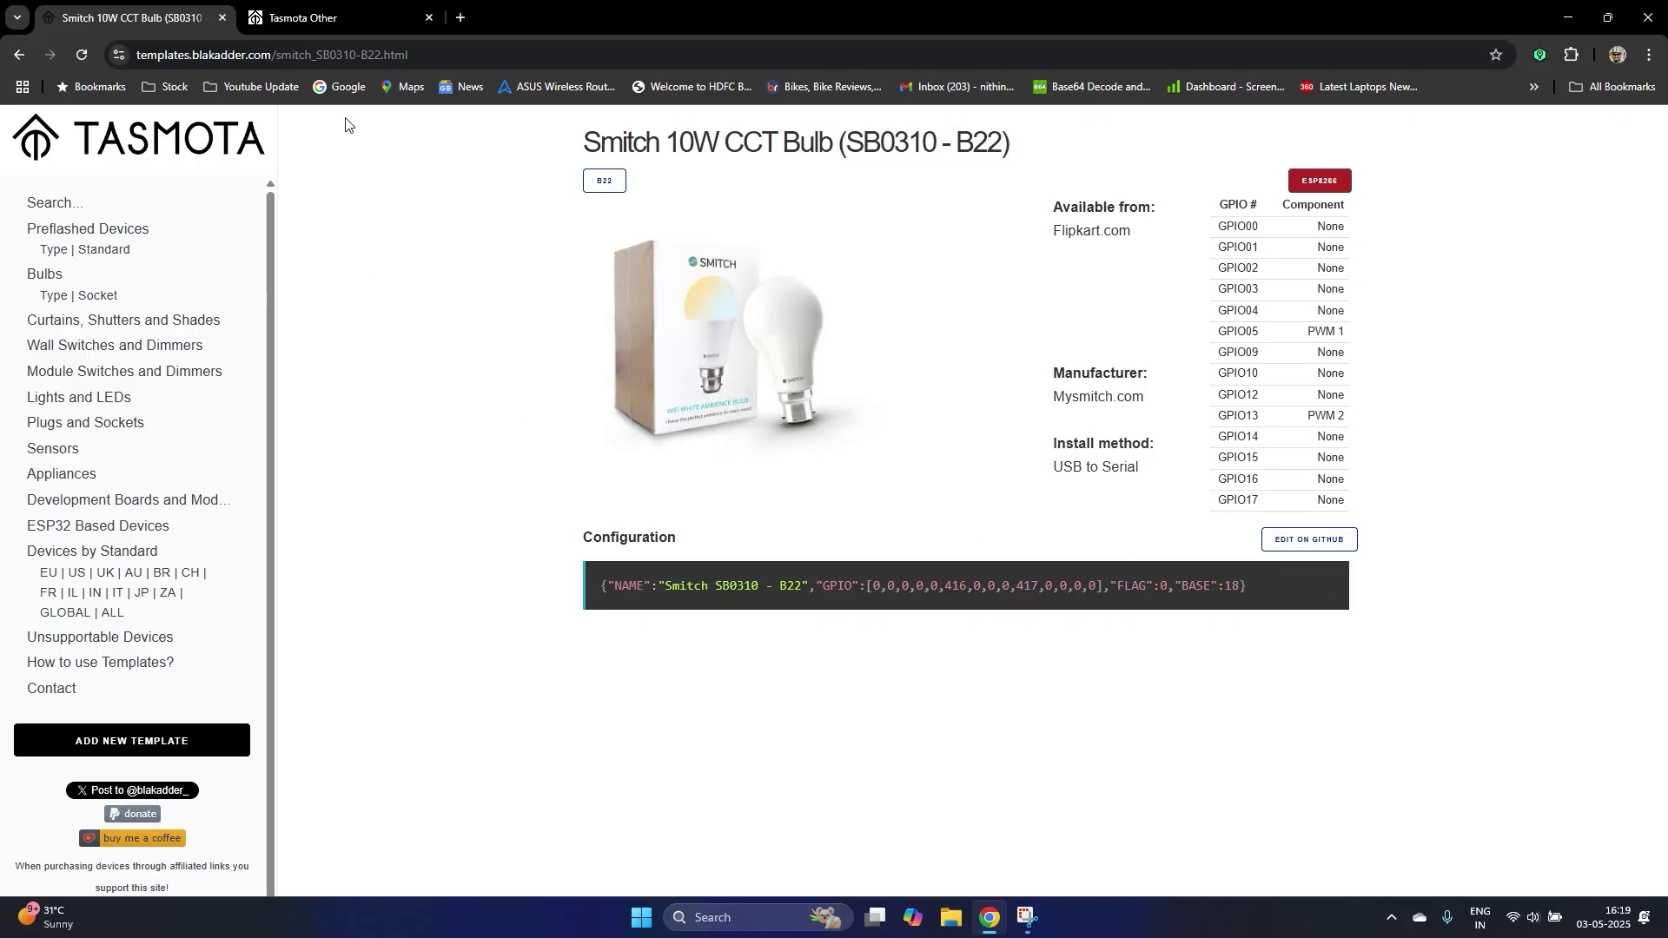
Replace the Generic template with the pasted Smitch template and check Activate
{"action": "left_click", "coordinate": [348, 12]}
{"action": "key", "text": "ctrl+a"}
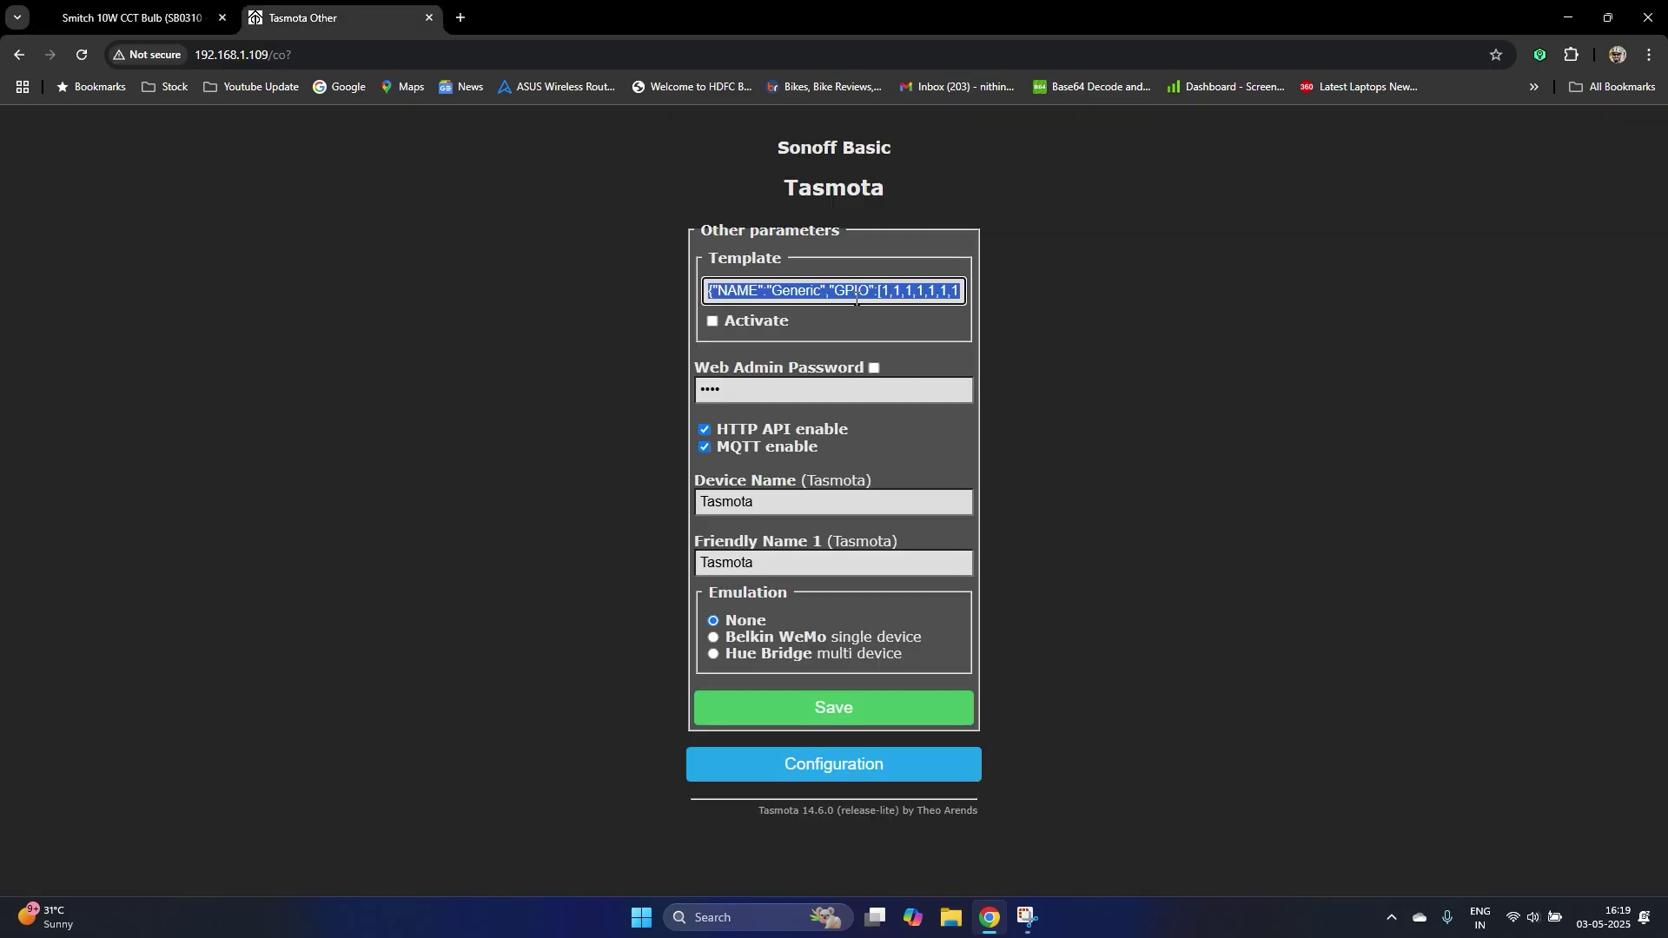
{"action": "key", "text": "BackSpace"}
{"action": "key", "text": "ctrl+v"}
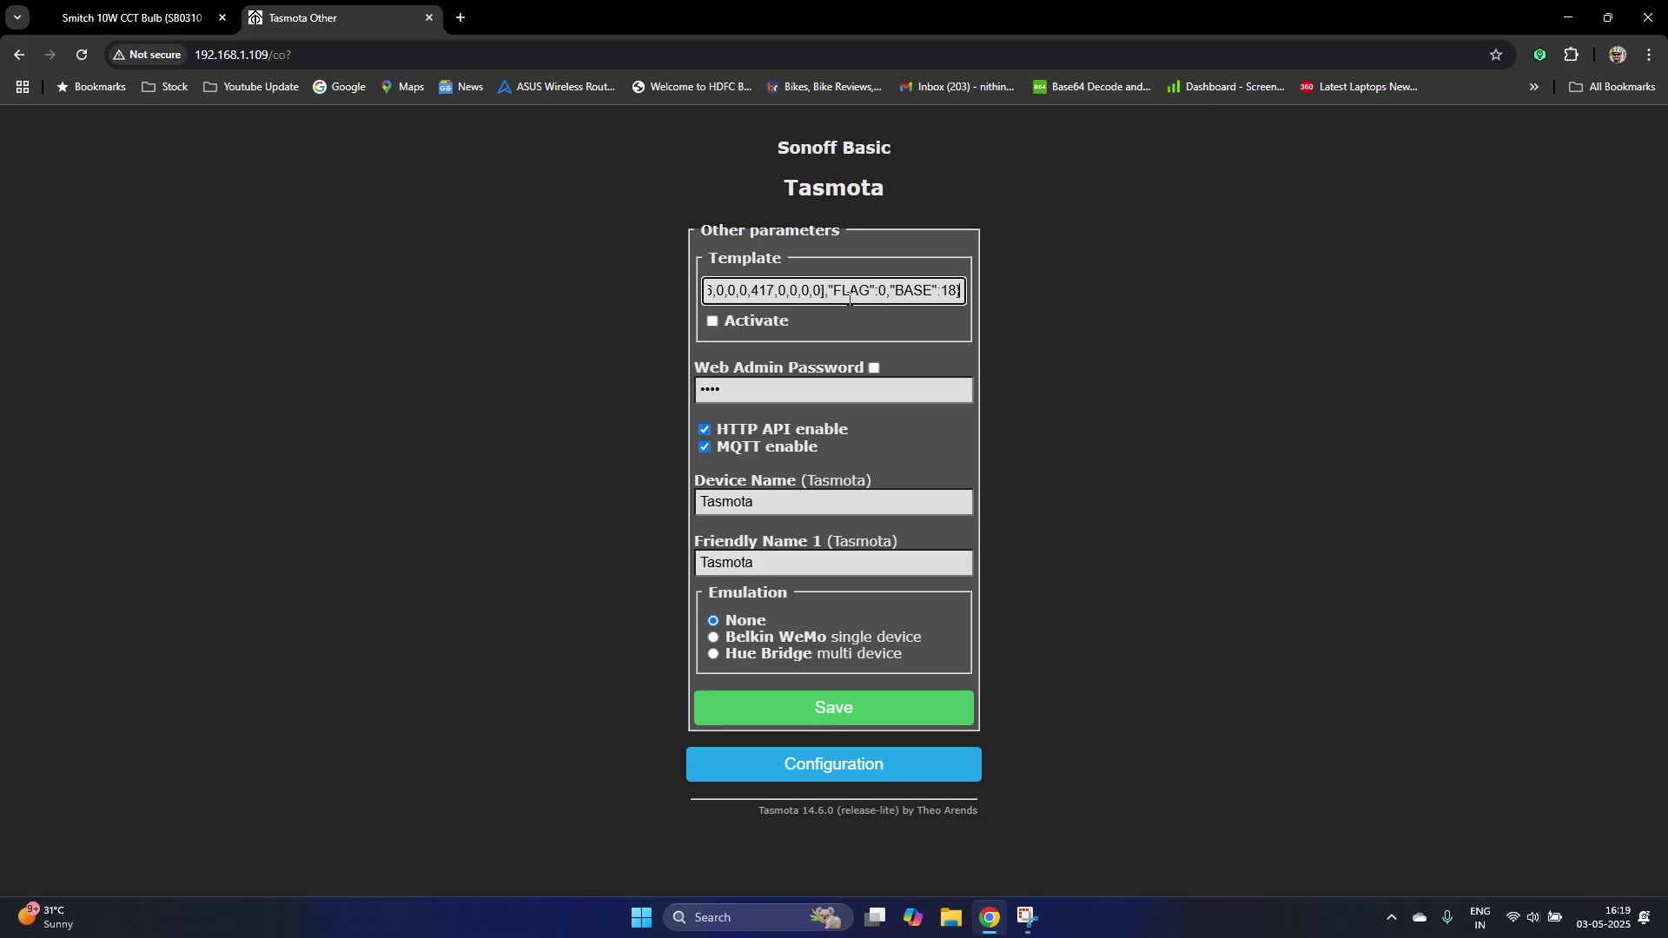
{"action": "left_click", "coordinate": [747, 321]}
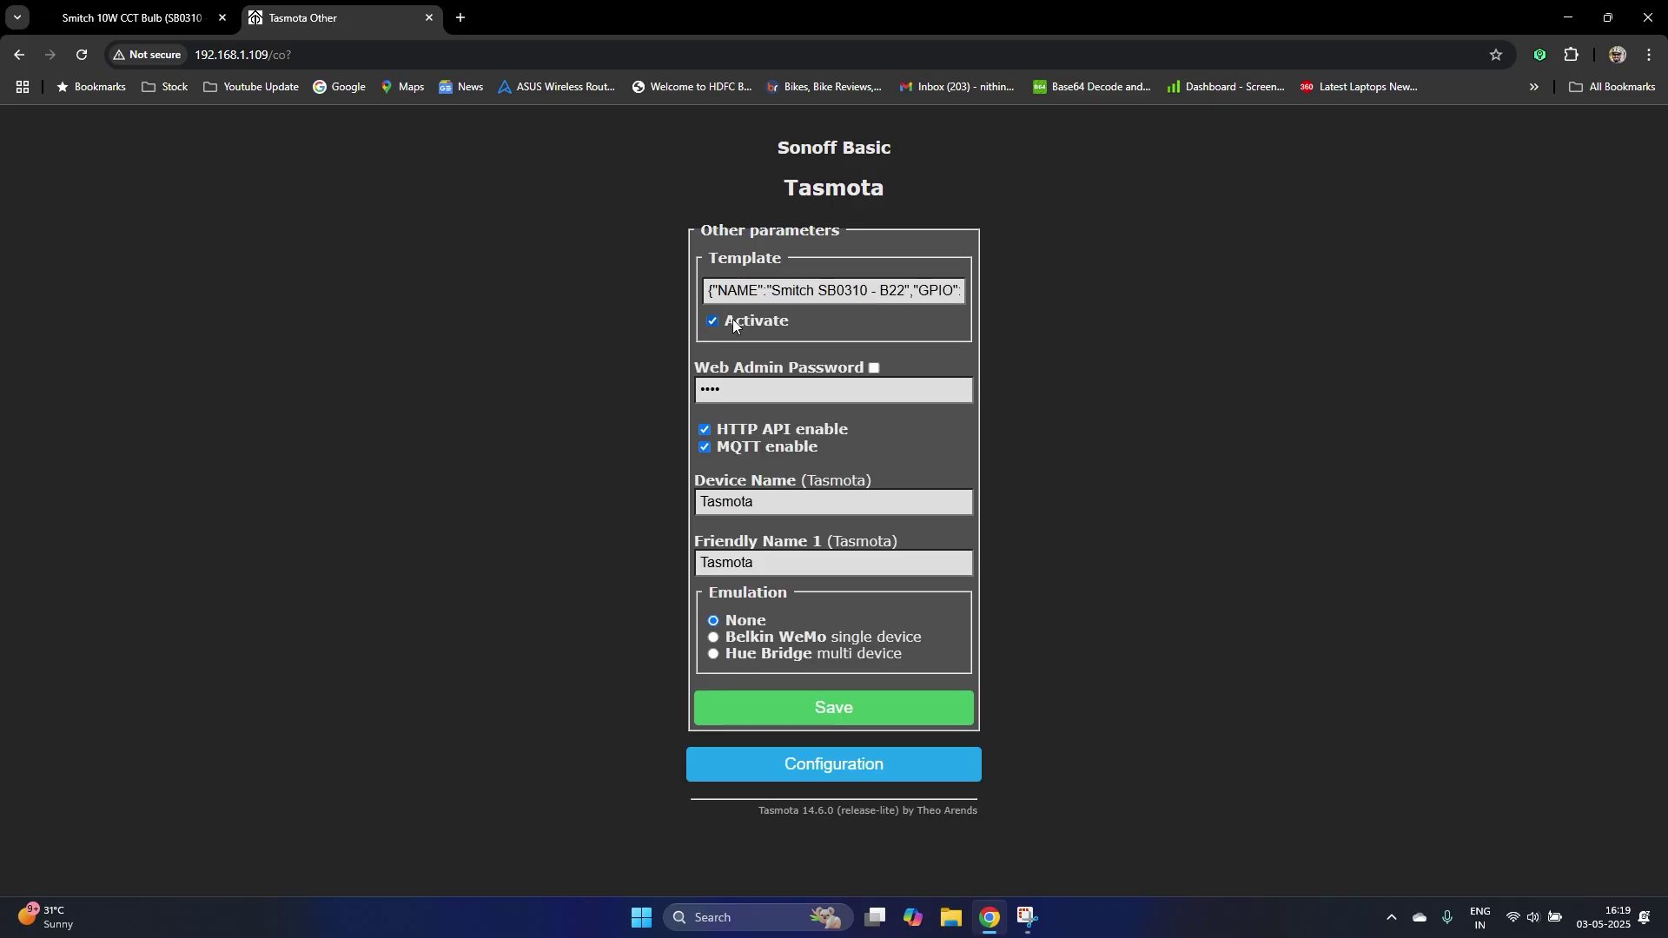
Set Device Name and Friendly Name 1 to 'Lamp' and choose Hue Bridge emulation
{"action": "double_click", "coordinate": [759, 499]}
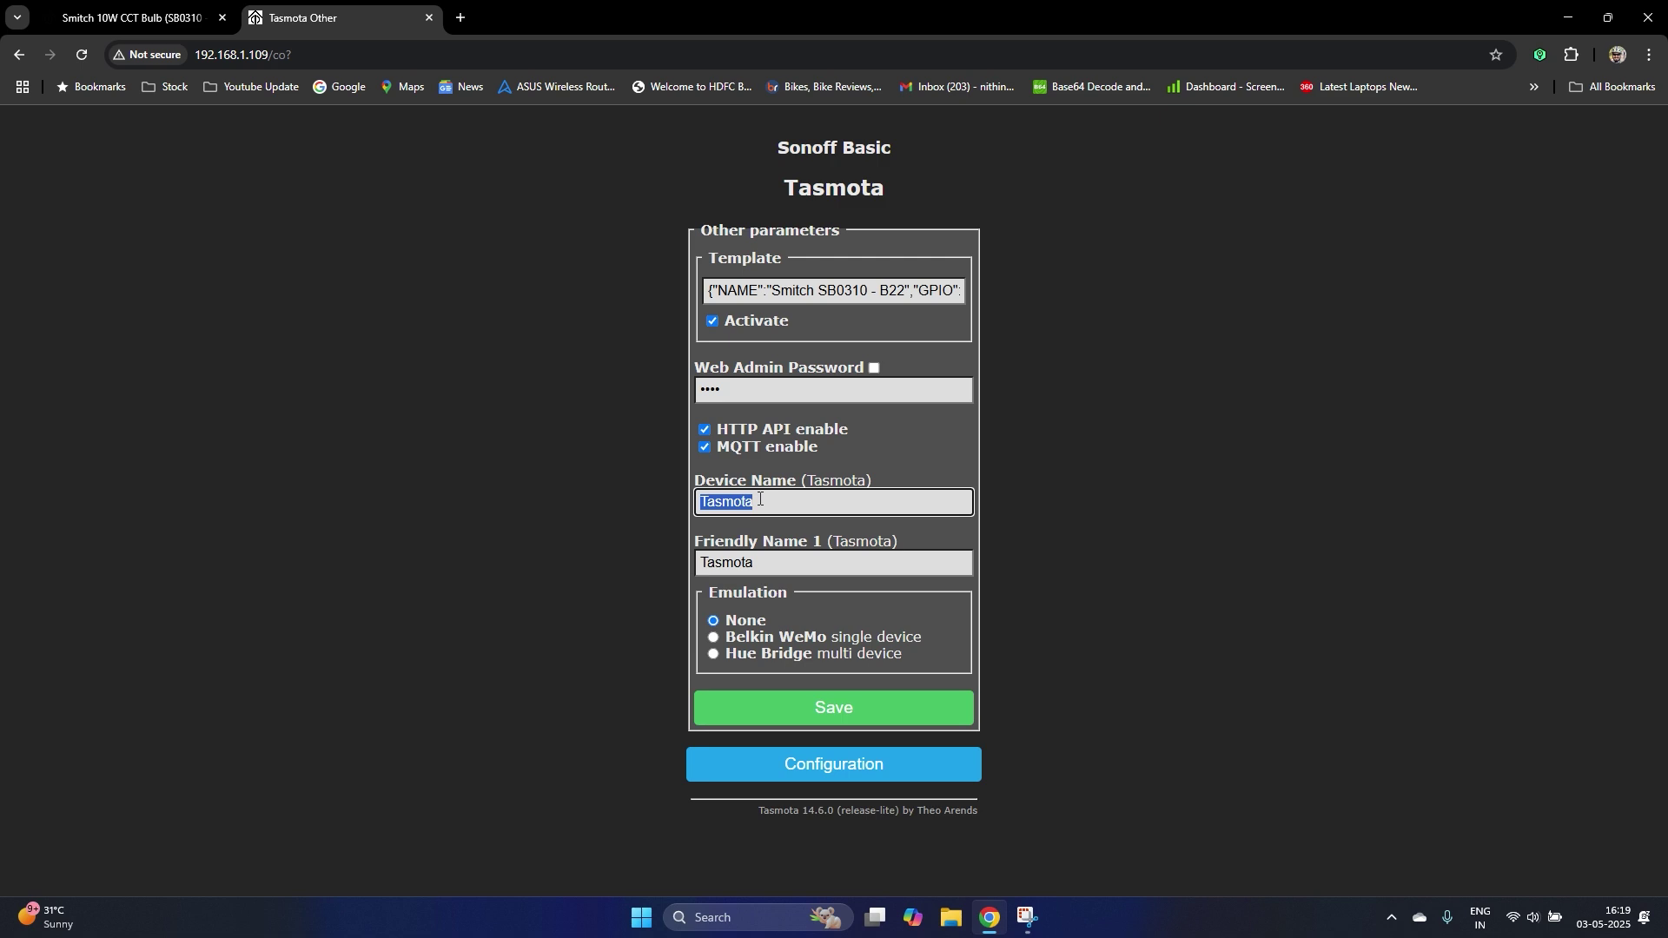
{"action": "type", "text": "Lamp"}
{"action": "key", "text": "Tab"}
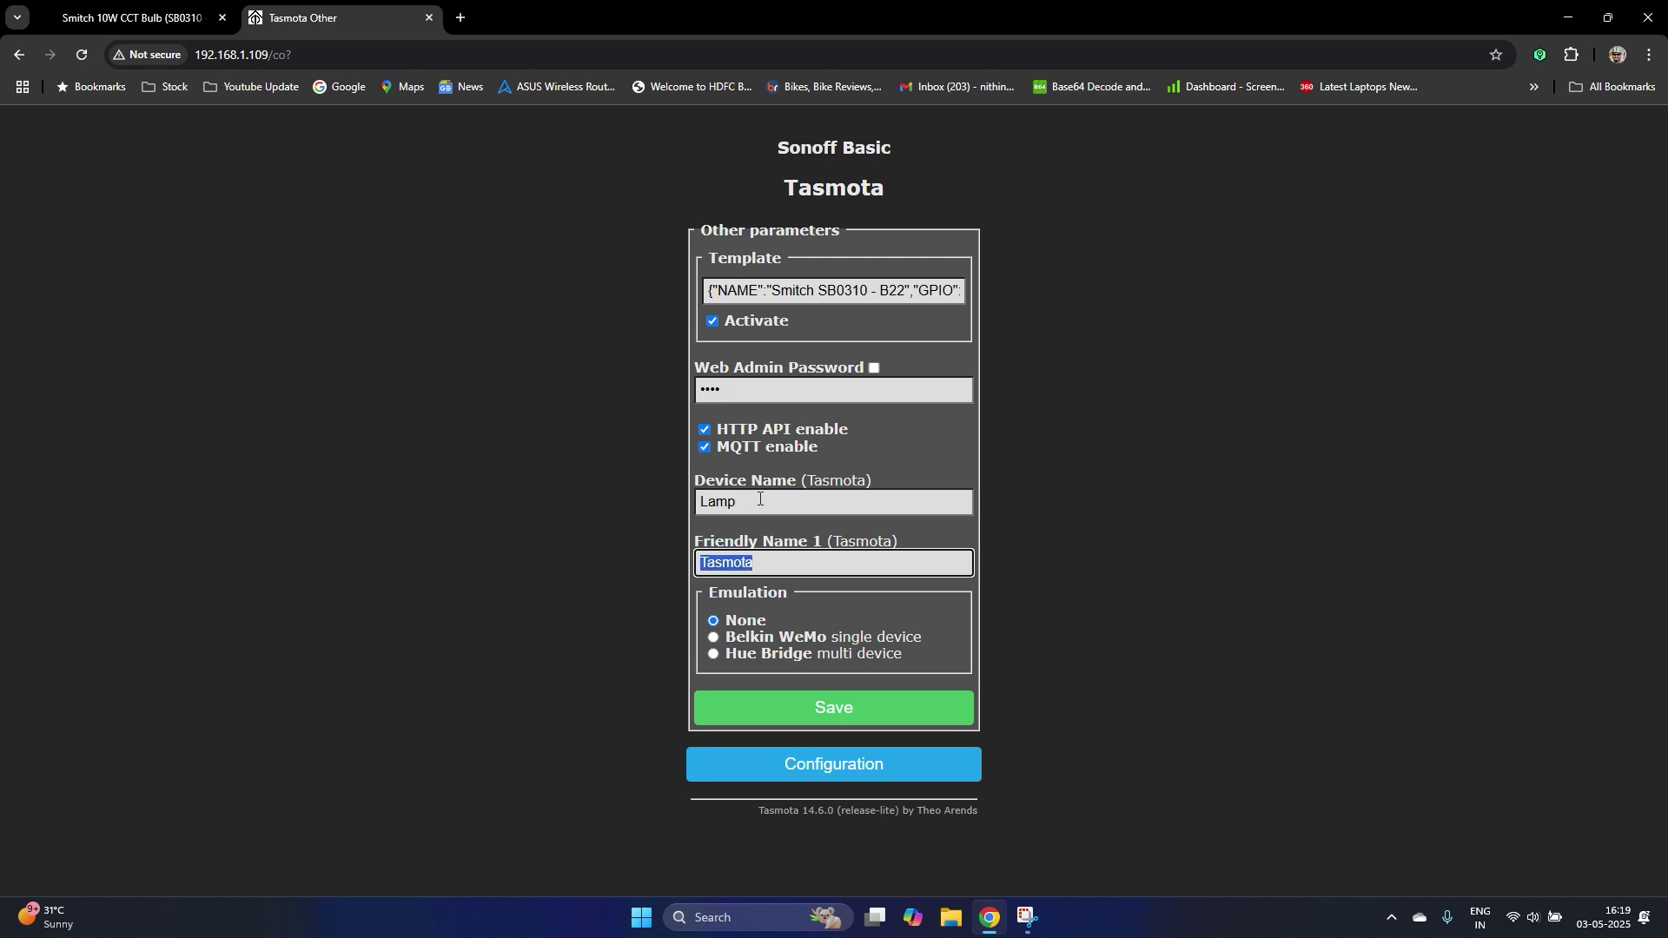
{"action": "type", "text": "Lamp"}
{"action": "double_click", "coordinate": [748, 594]}
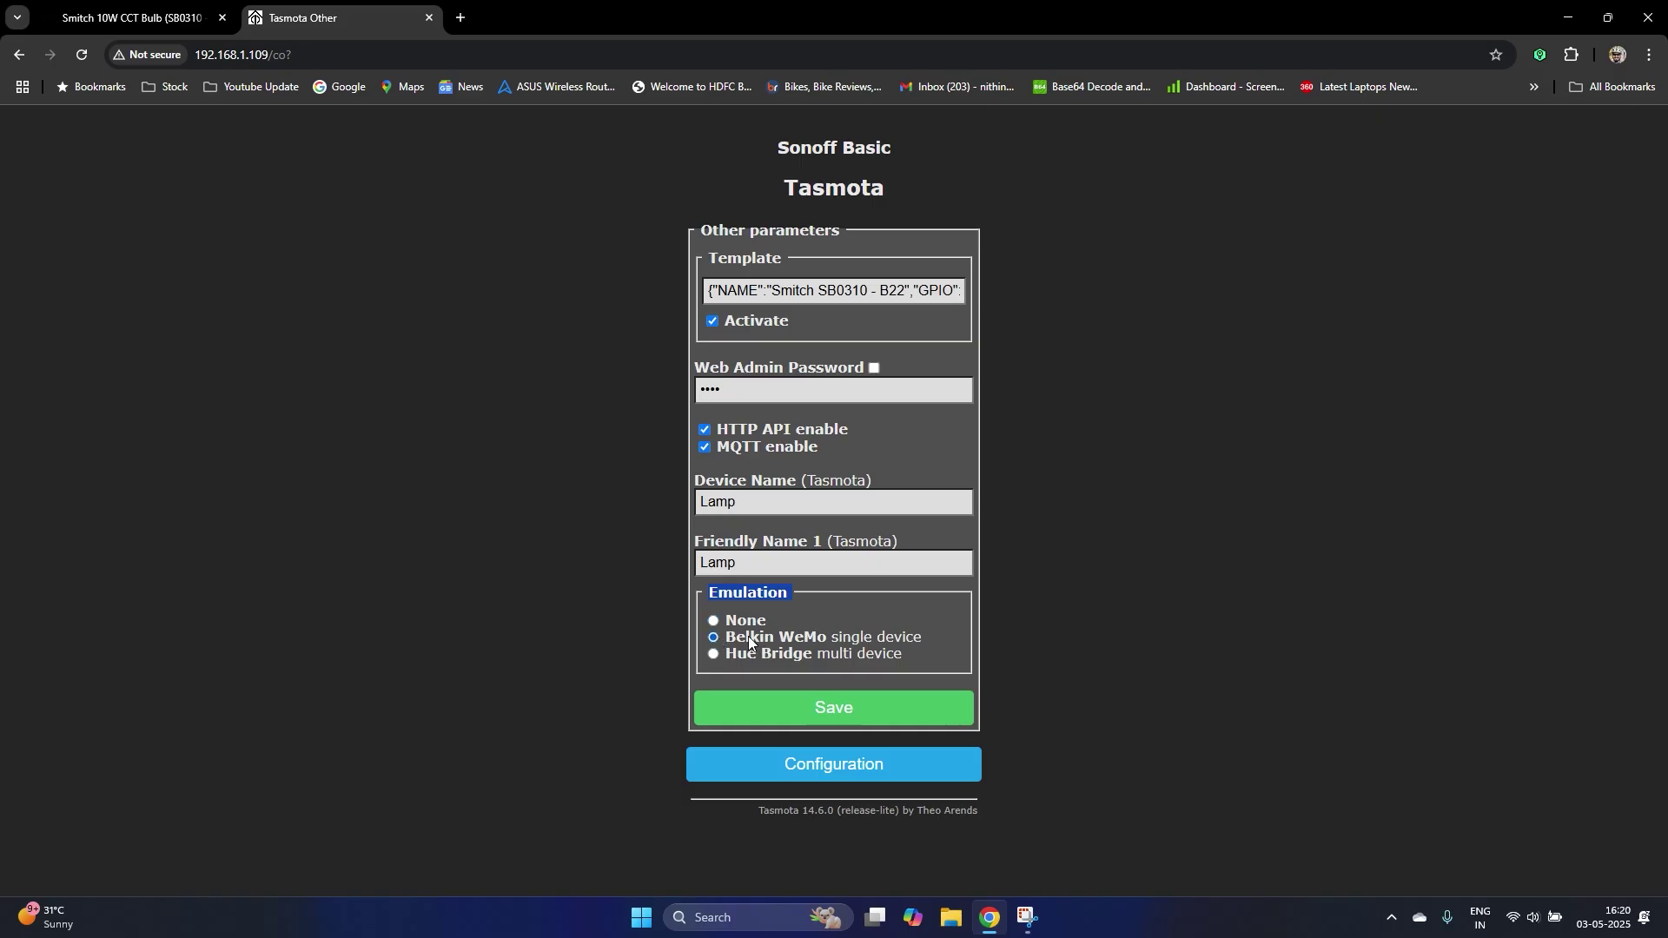
{"action": "left_click", "coordinate": [715, 653]}
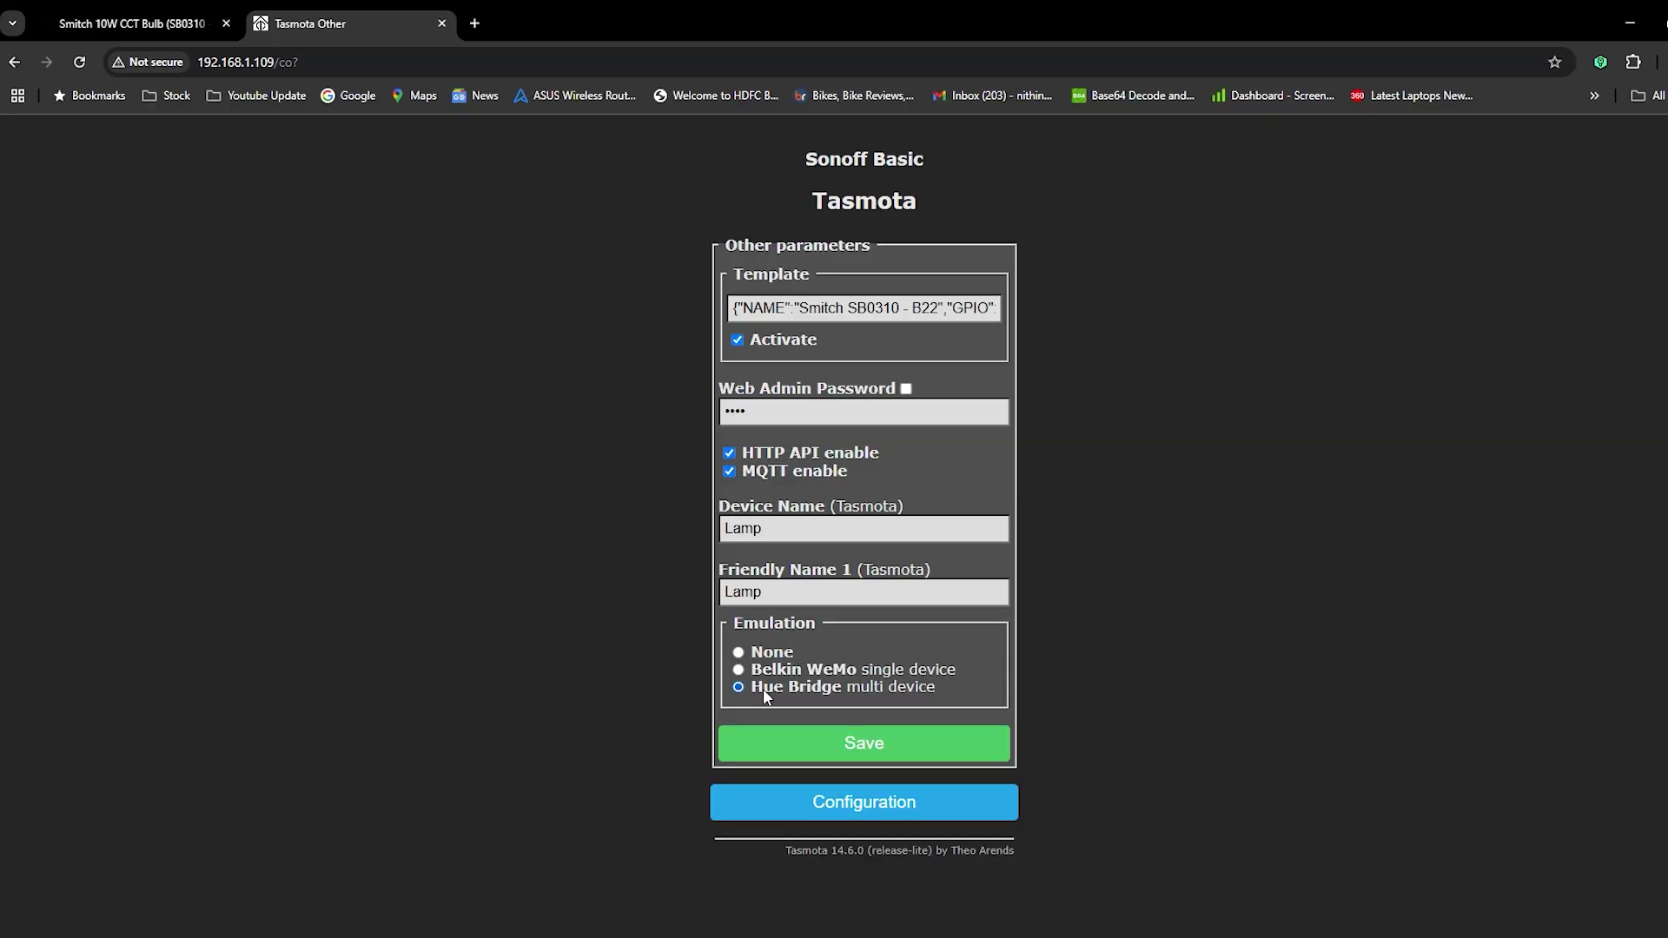
{"action": "left_click_drag", "start_coordinate": [717, 387], "coordinate": [892, 395]}
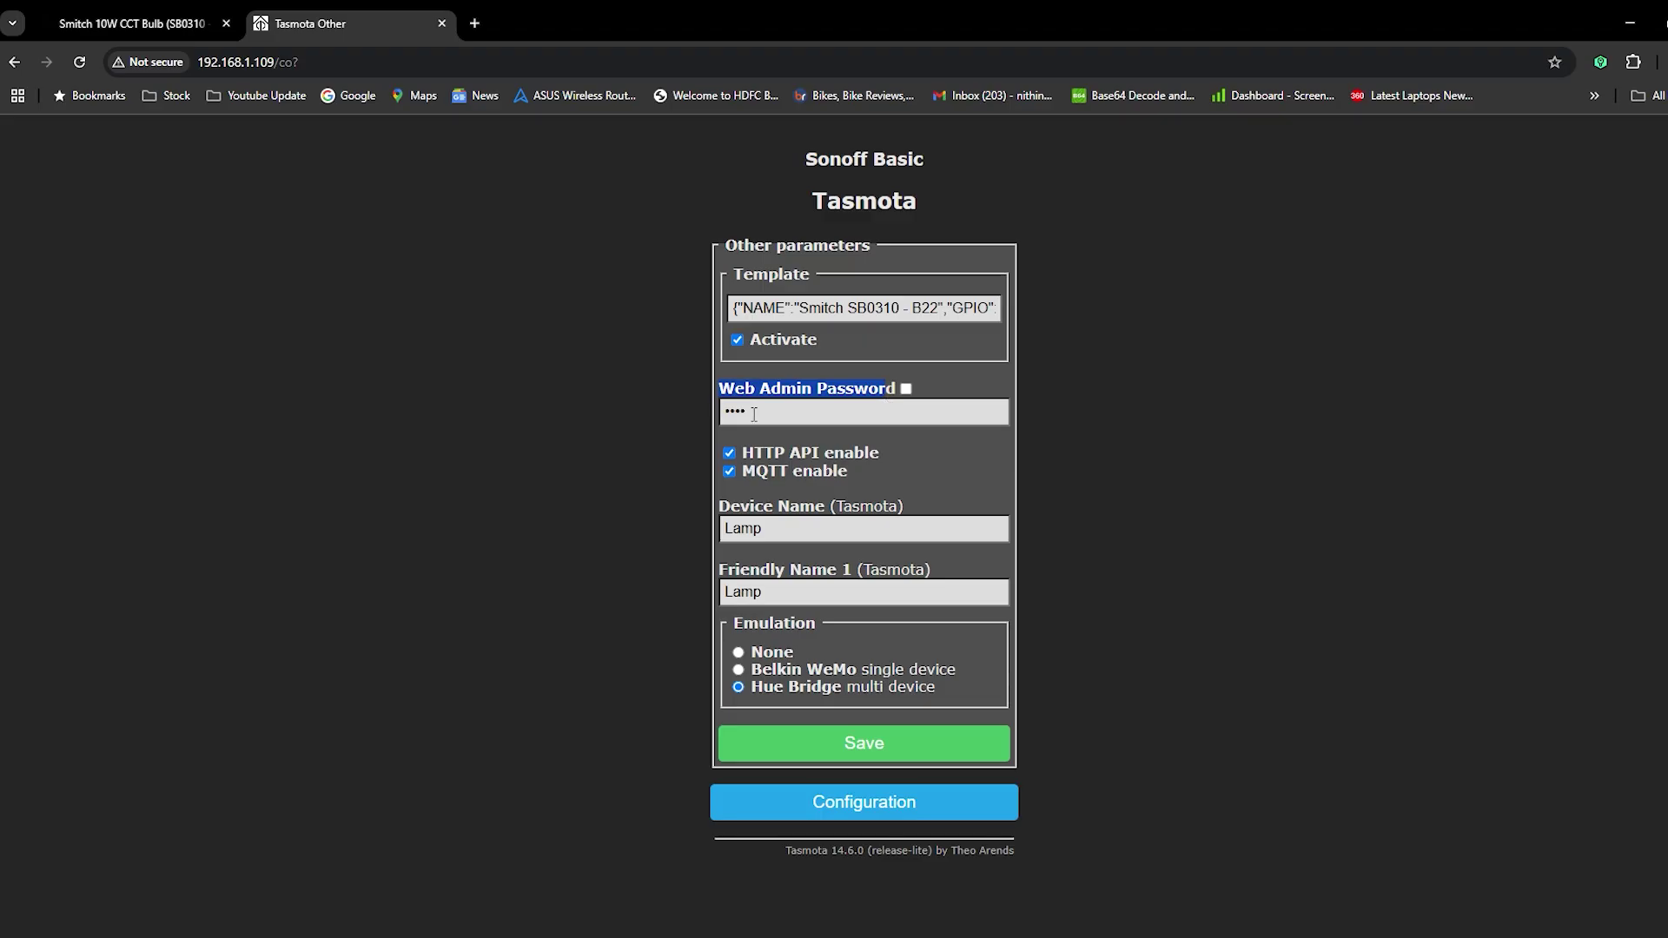
Save and restart, then on the Lamp main menu set brightness to maximum and colour temperature toward warm
{"action": "left_click", "coordinate": [899, 743]}
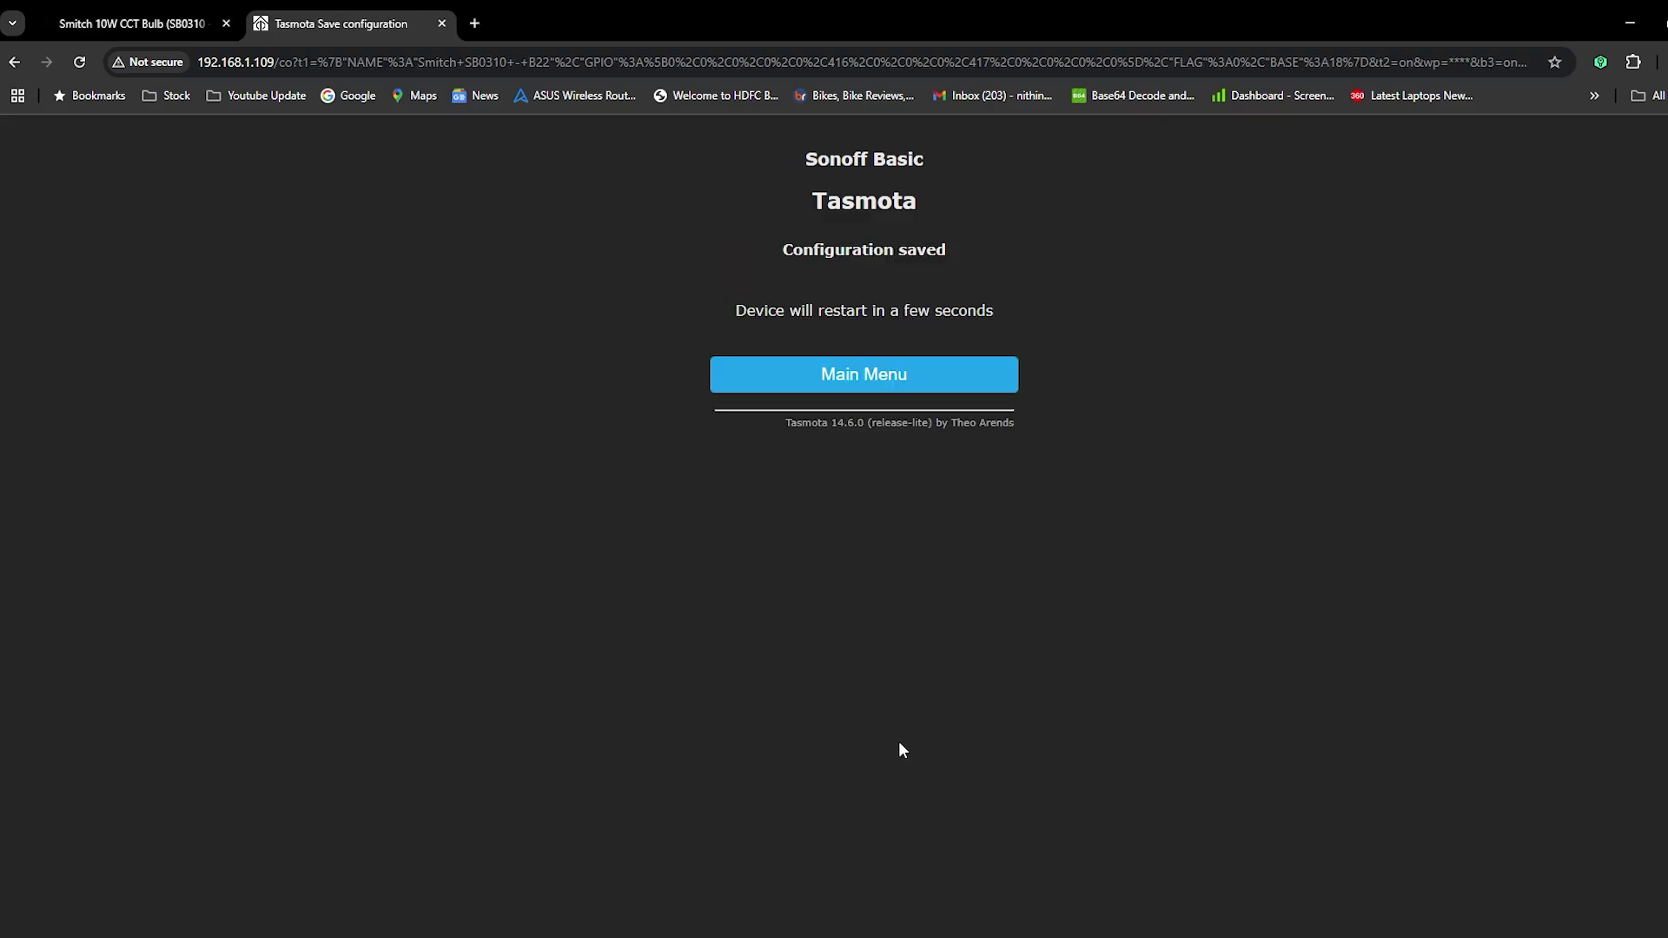
{"action": "left_click", "coordinate": [863, 374]}
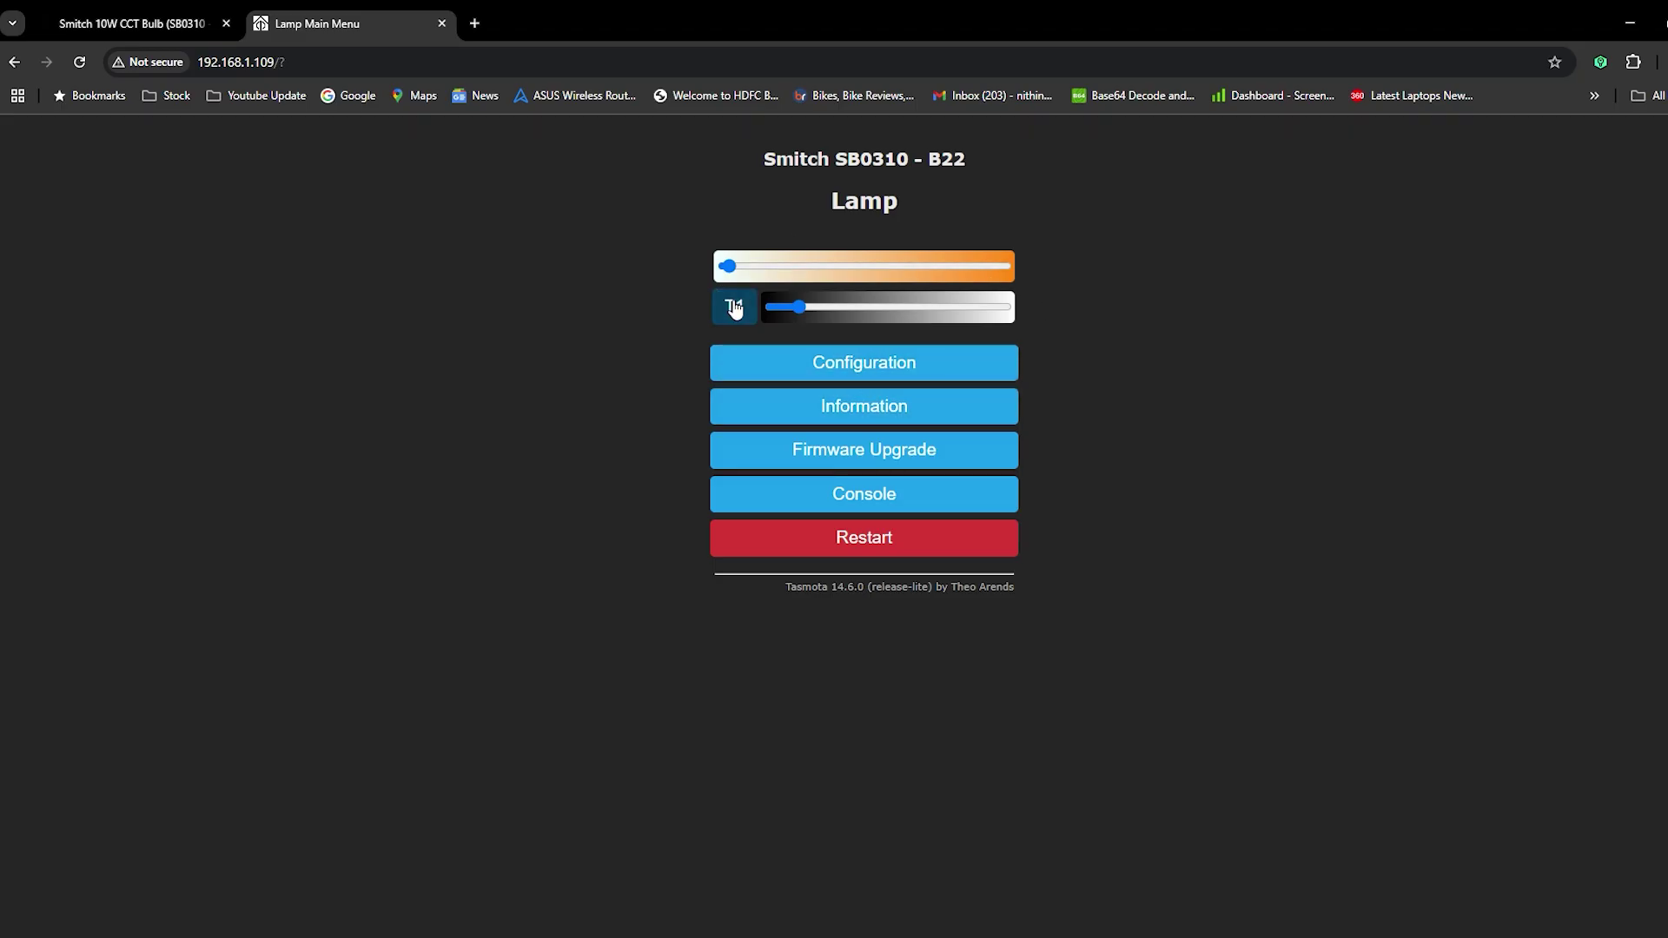
{"action": "left_click", "coordinate": [961, 309]}
{"action": "left_click_drag", "start_coordinate": [999, 310], "coordinate": [963, 311]}
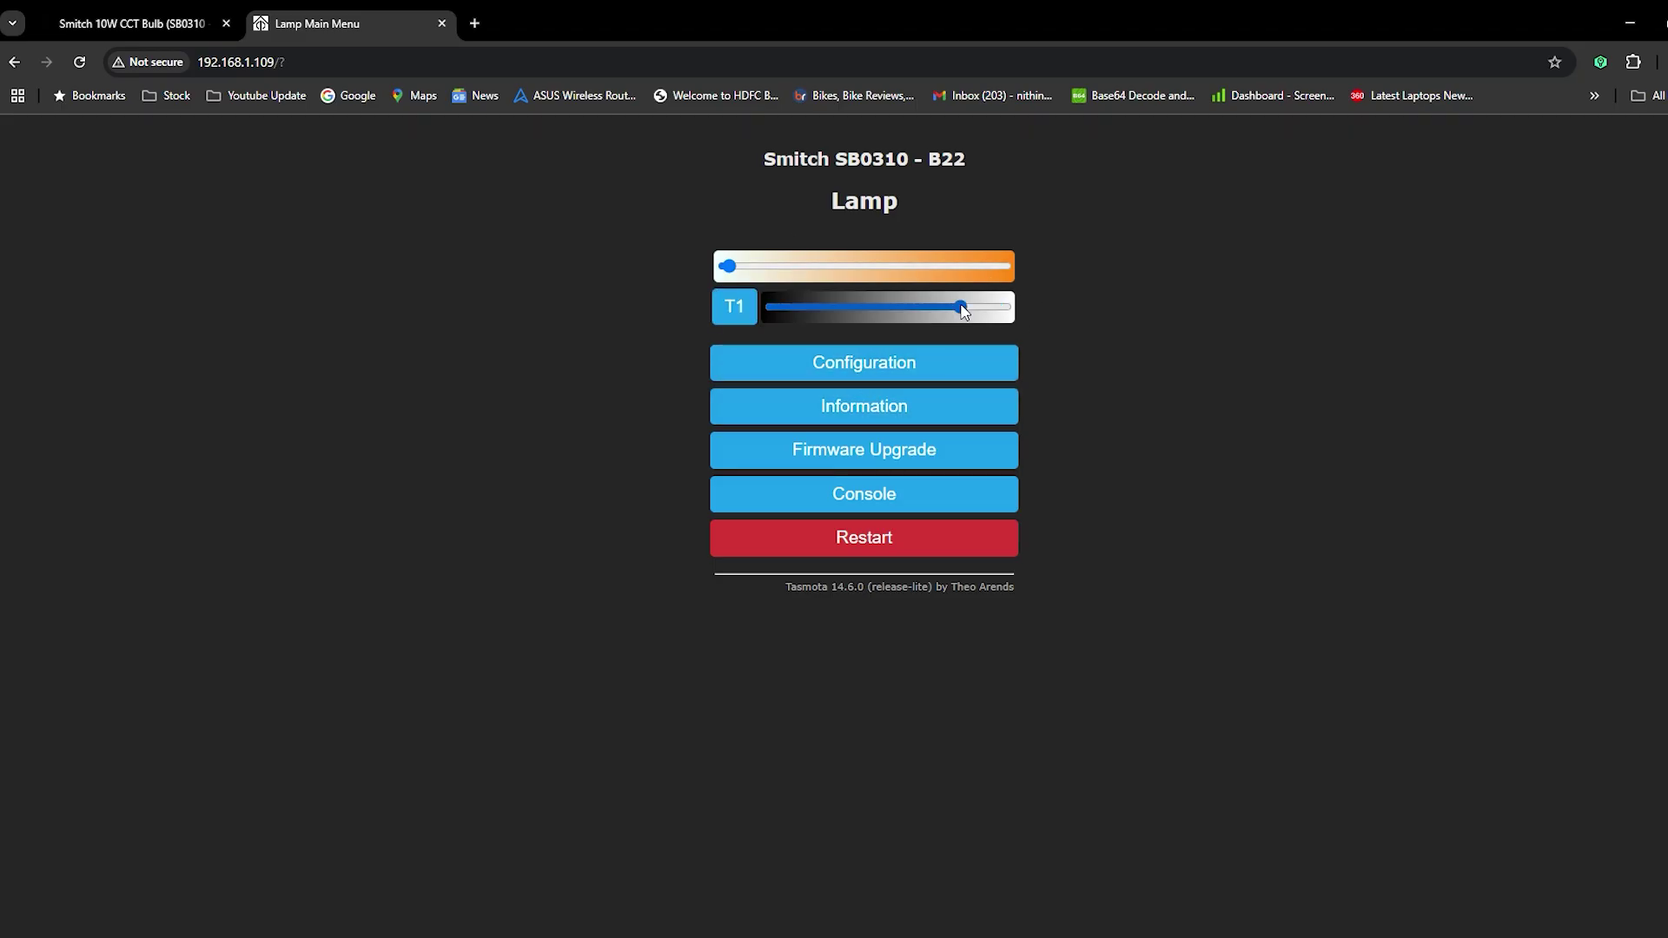
{"action": "left_click", "coordinate": [1001, 307]}
{"action": "left_click", "coordinate": [971, 268]}
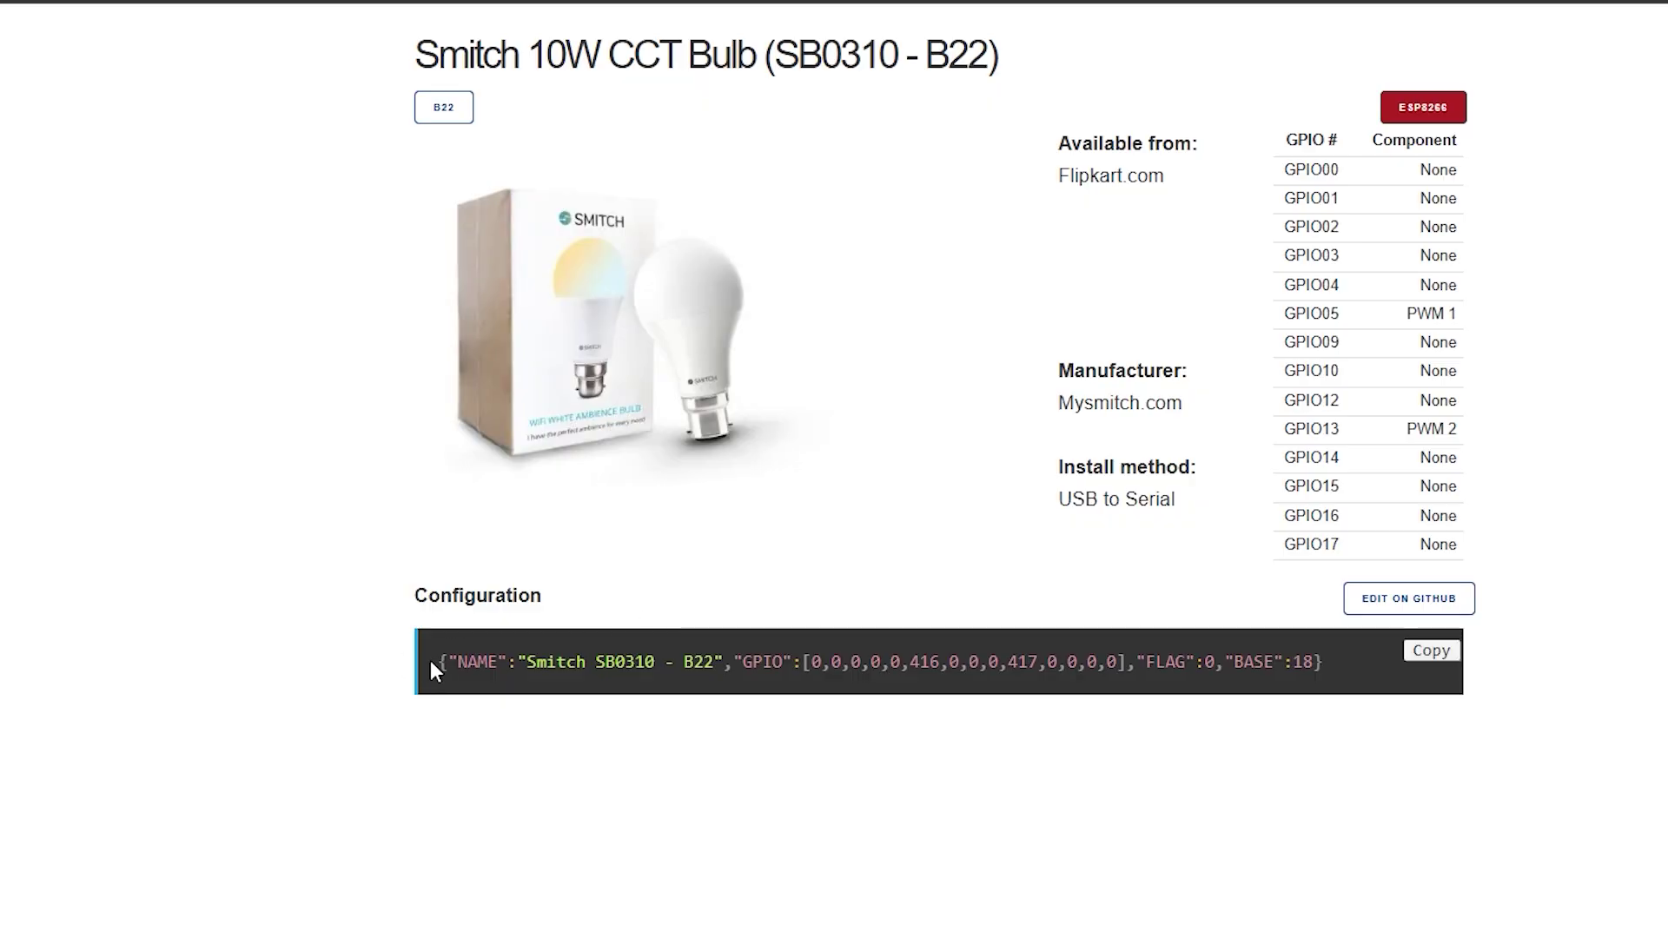
Copy the template configuration text again and dismiss the saved-password suggestions
{"action": "left_click_drag", "start_coordinate": [431, 664], "coordinate": [1379, 657]}
{"action": "left_click", "coordinate": [1430, 651]}
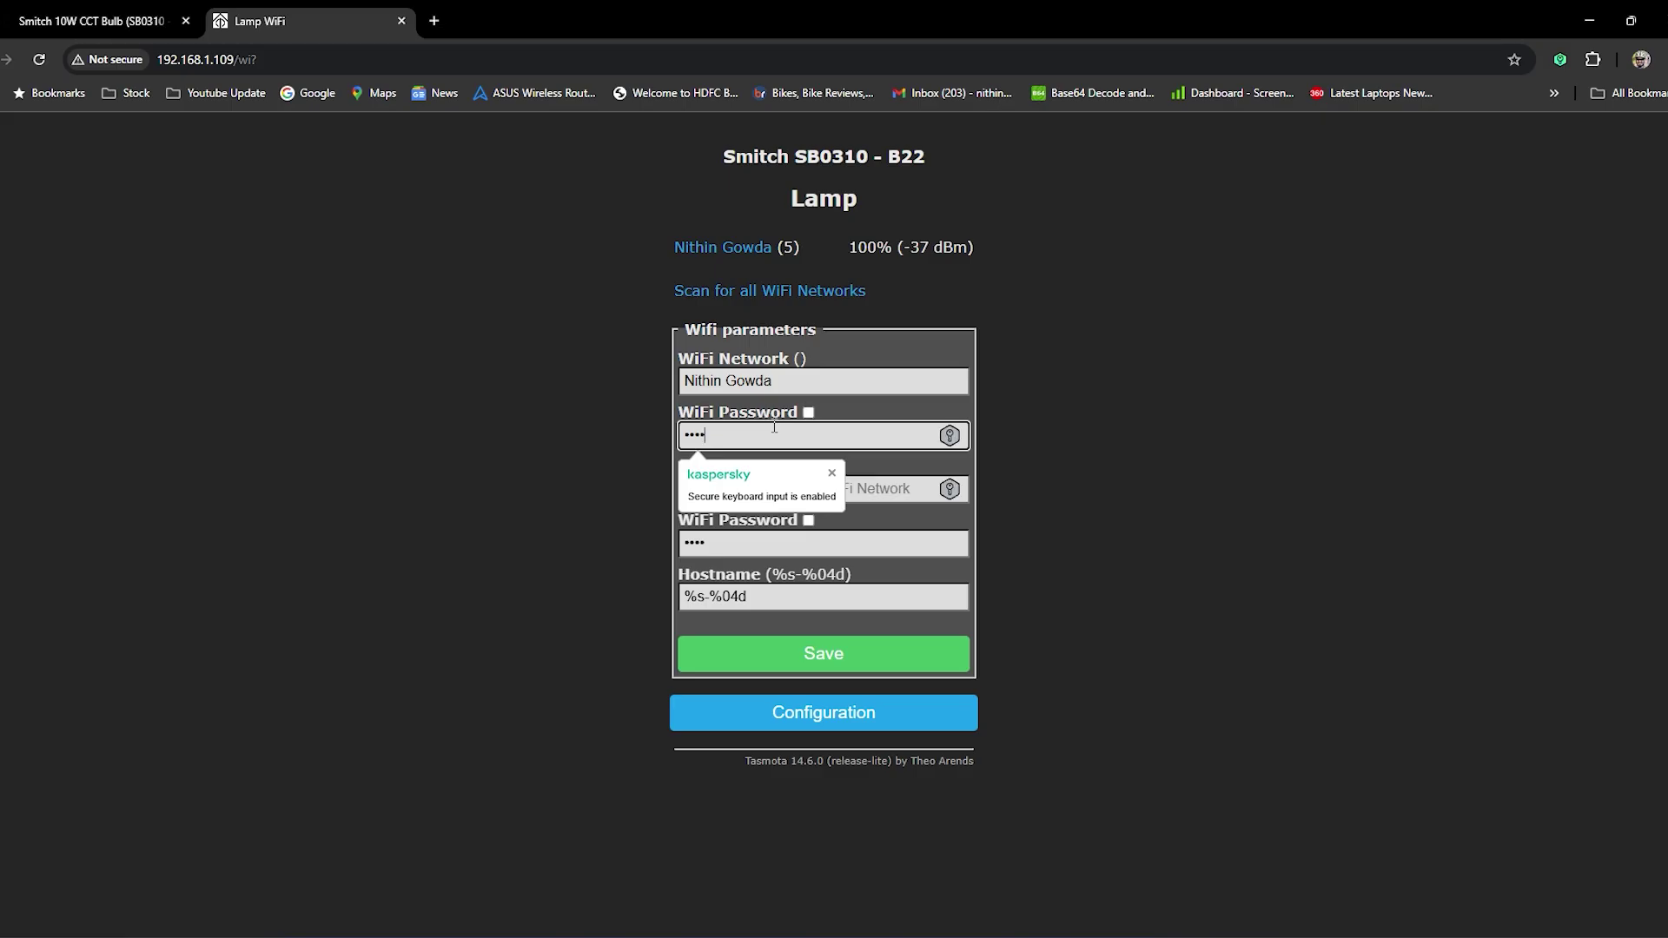
{"action": "left_click", "coordinate": [594, 469]}
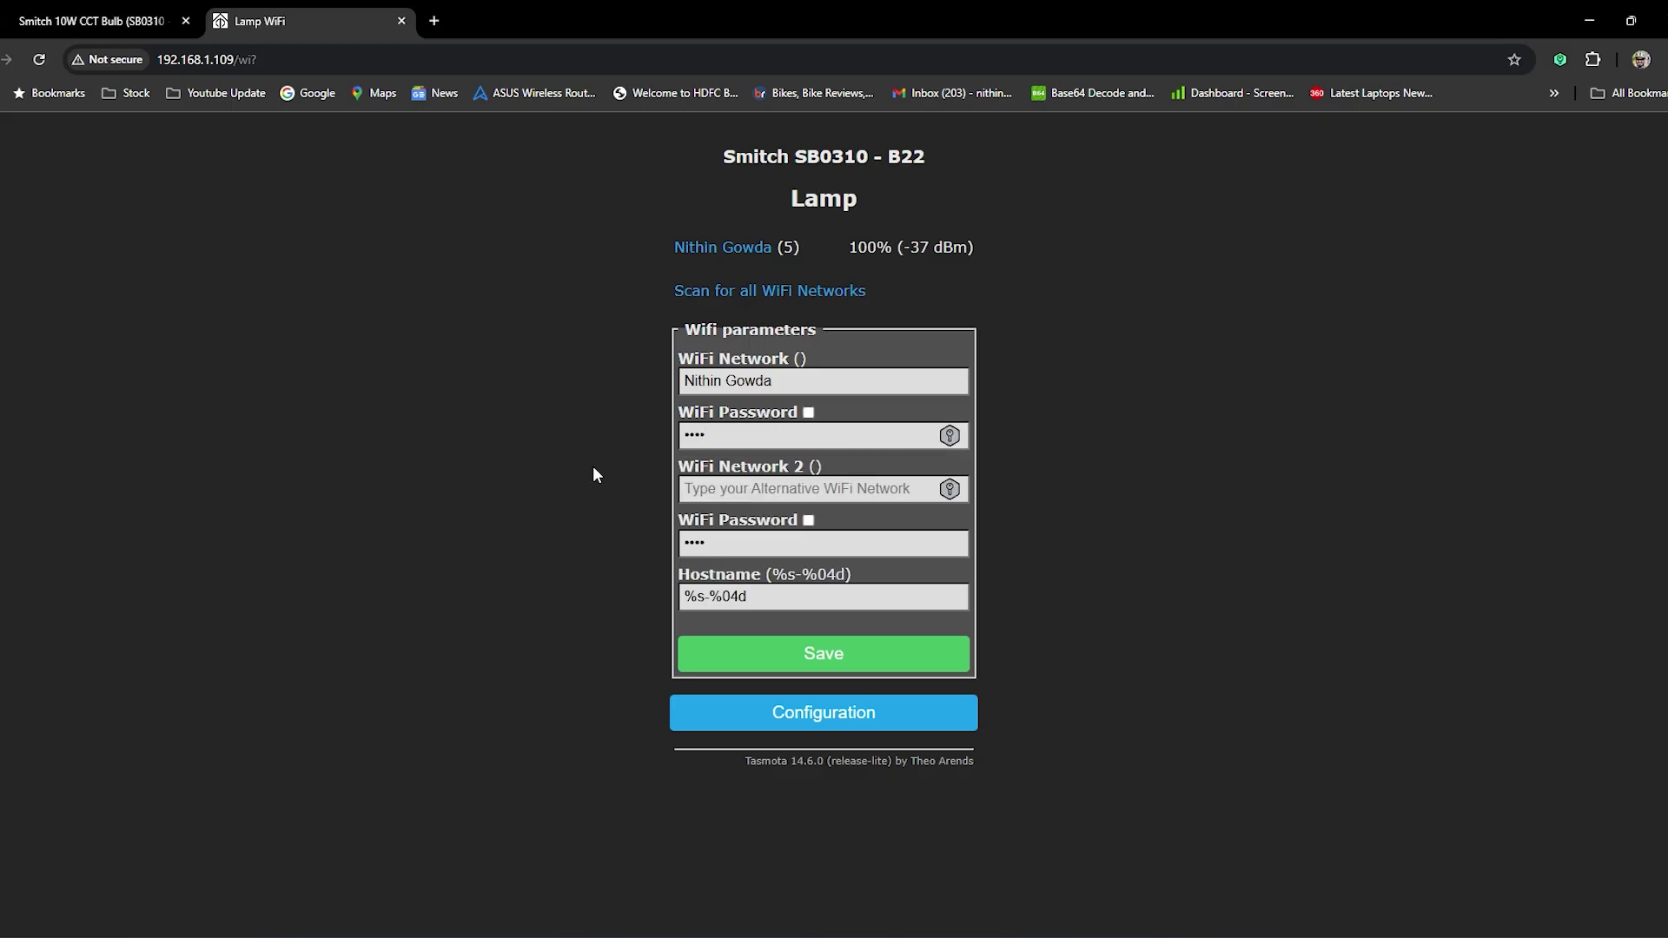